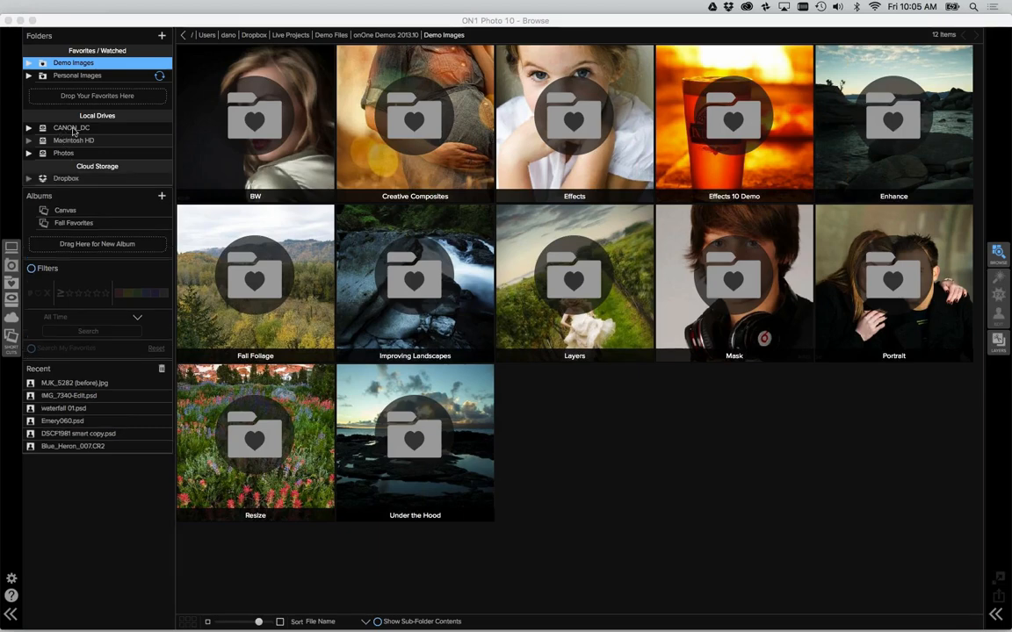
Open the 106CANON folder inside DCIM on the CANON_DC memory card.
left_click(74, 130)
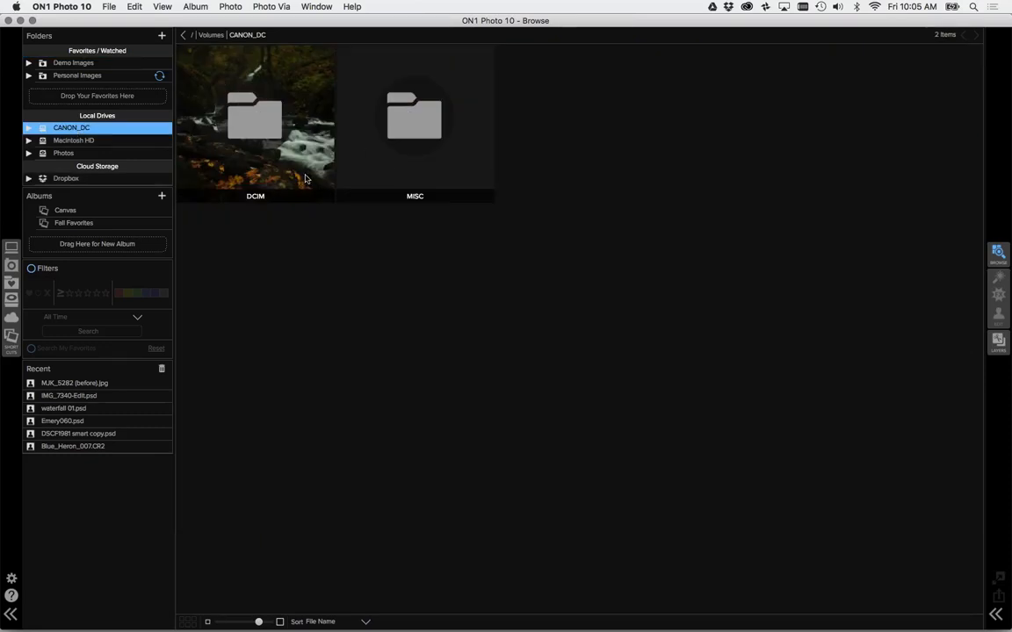
left_click(254, 173)
double_click(255, 173)
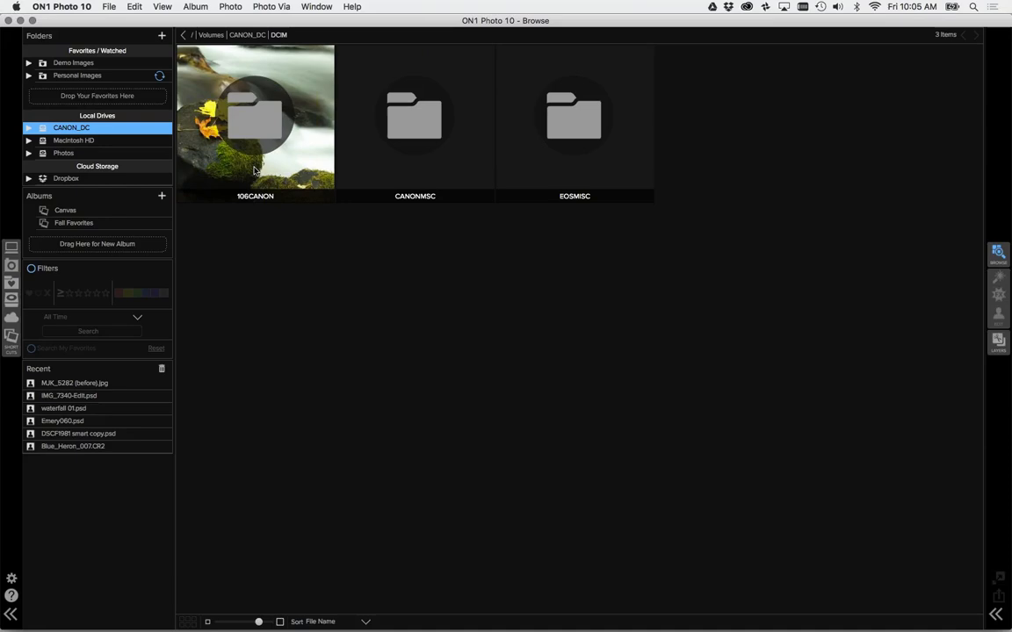
double_click(255, 170)
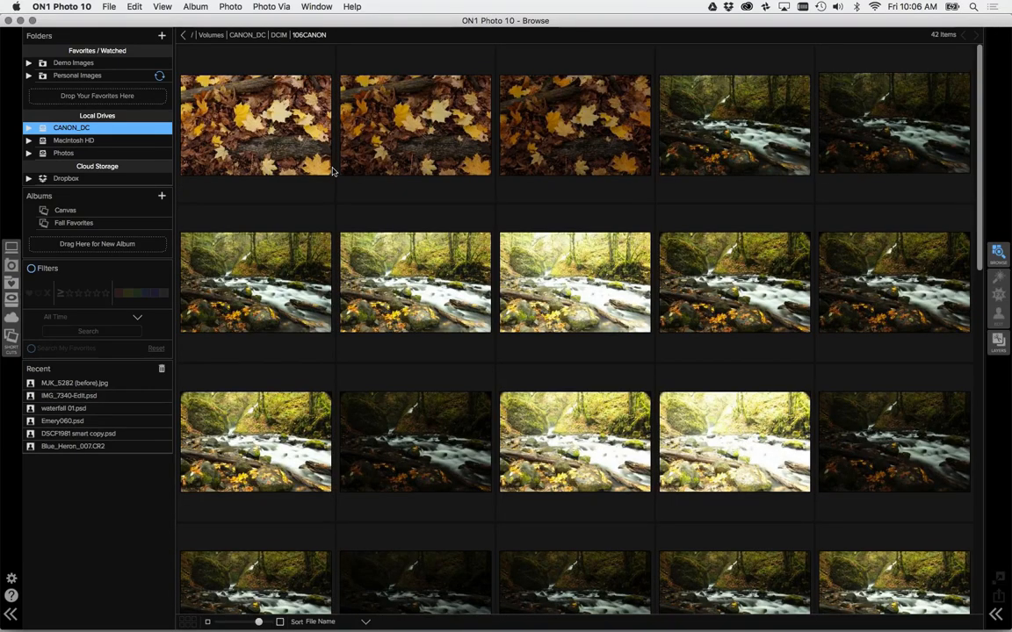
scroll(605, 204, "down", 1)
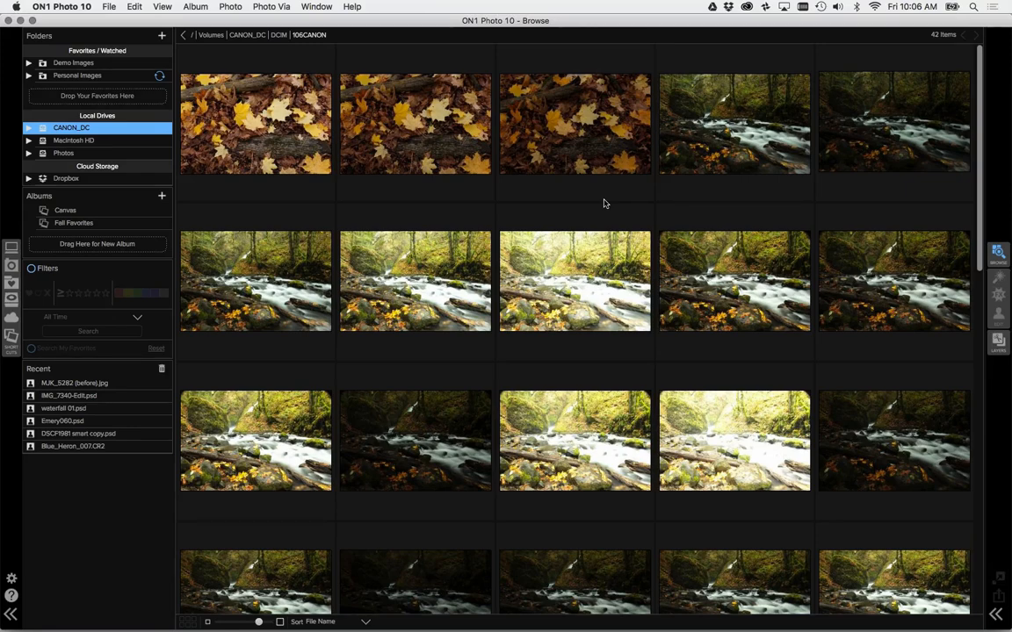
scroll(605, 204, "up", 1)
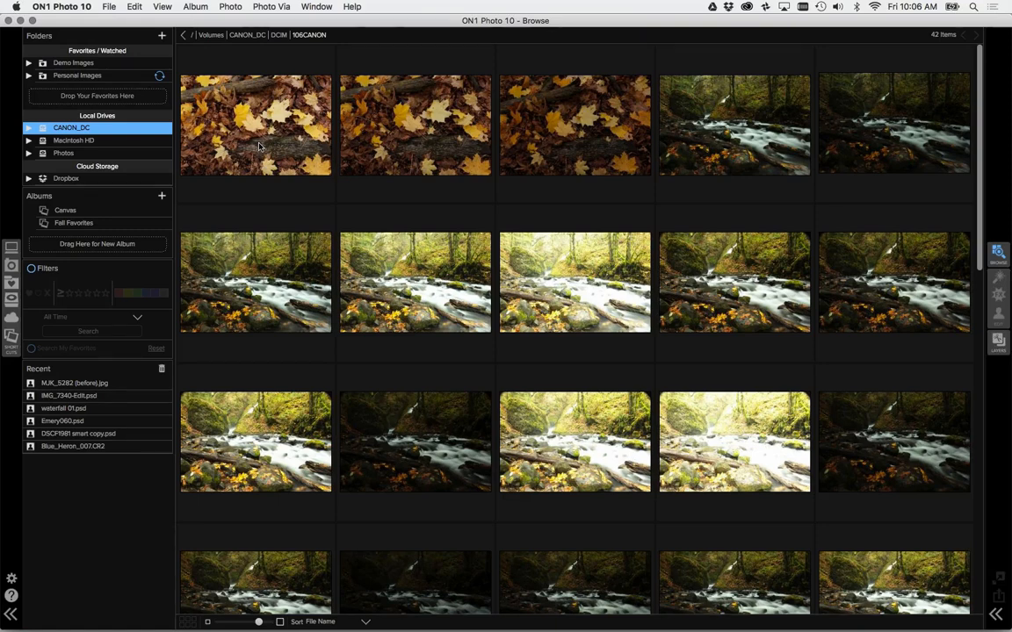
Select all the photos in the 106CANON folder and copy them.
left_click(259, 147)
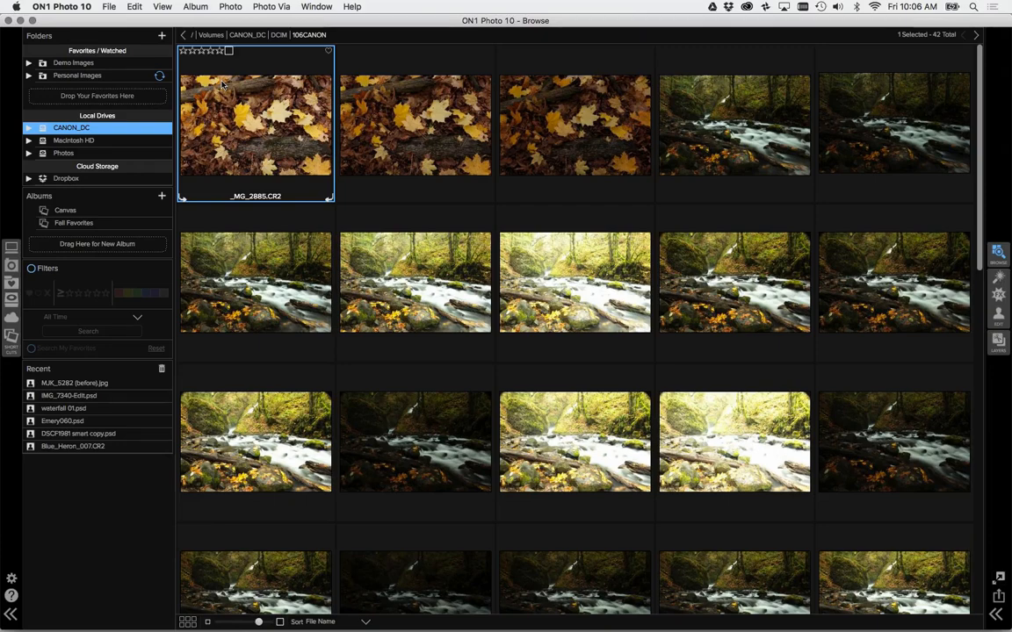
left_click(135, 6)
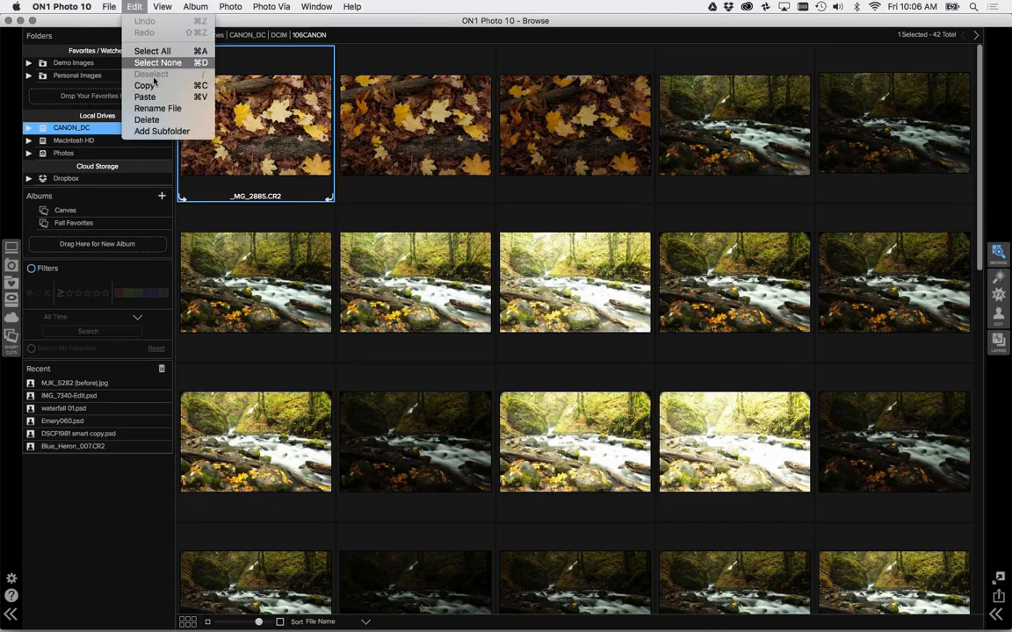
left_click(368, 51)
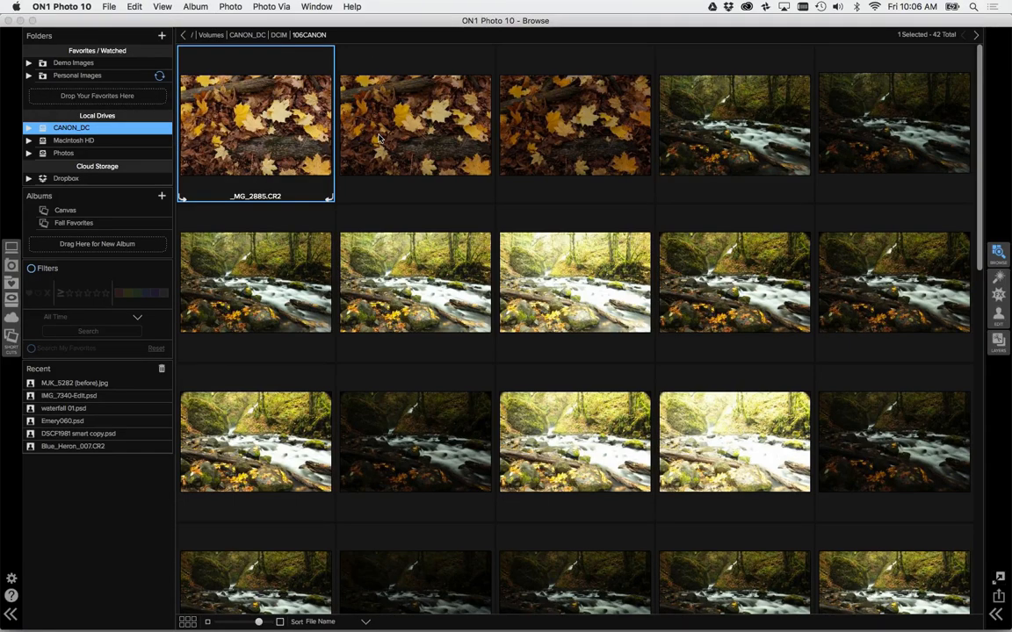
key("super+a")
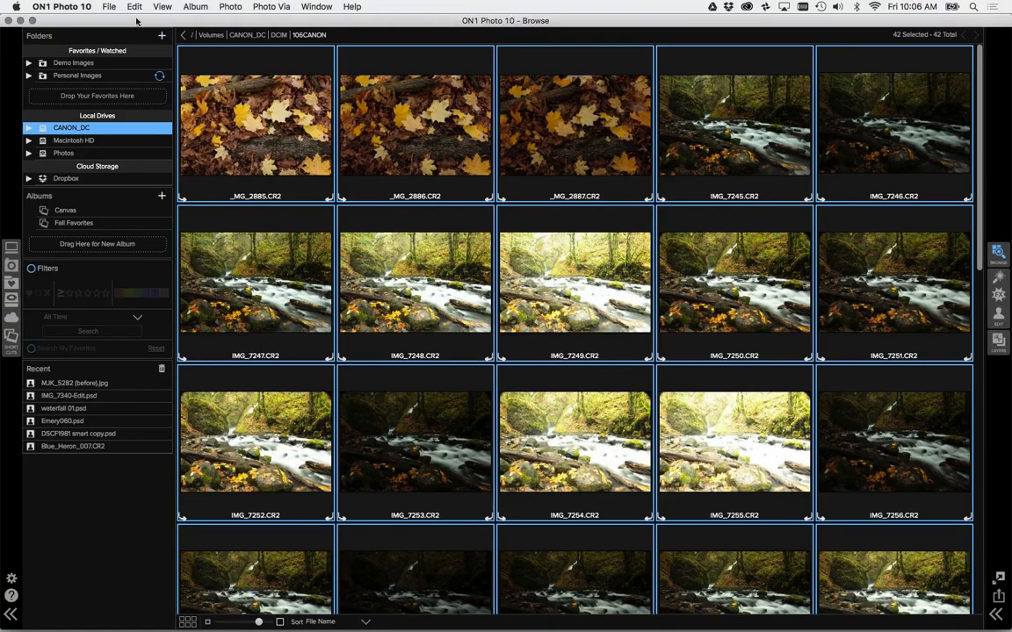
right_click(62, 62)
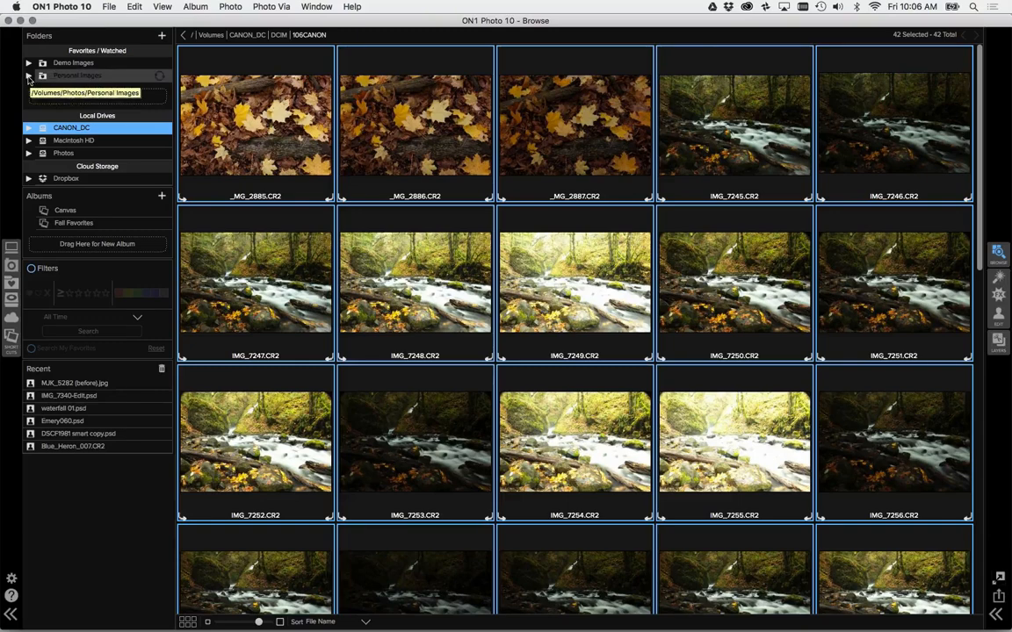
Add a subfolder named "Fall in Gorge" to the INBOX folder under Personal Images.
left_click(29, 77)
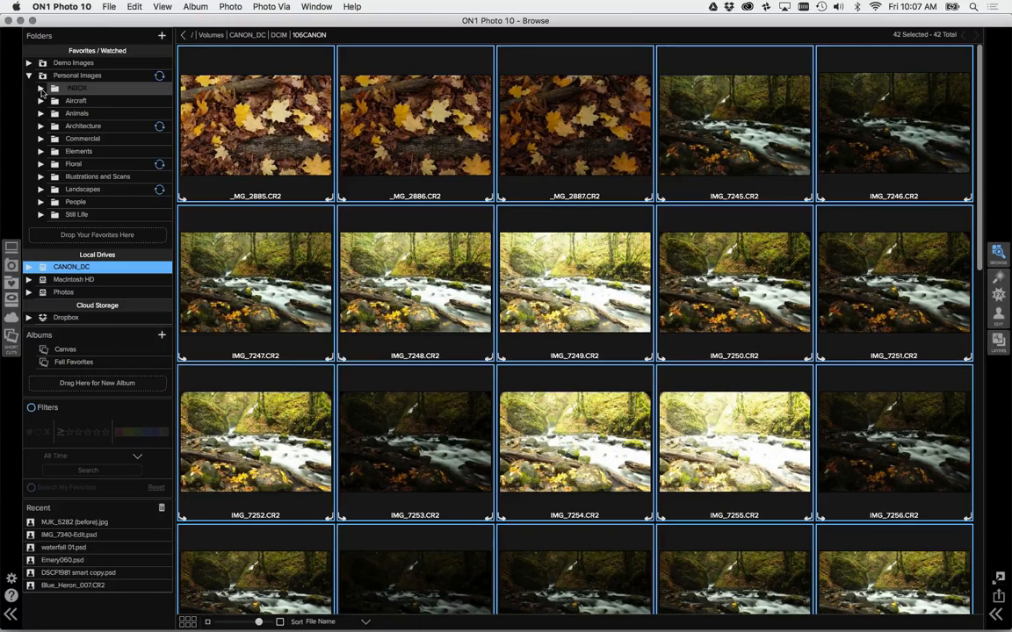
left_click(42, 89)
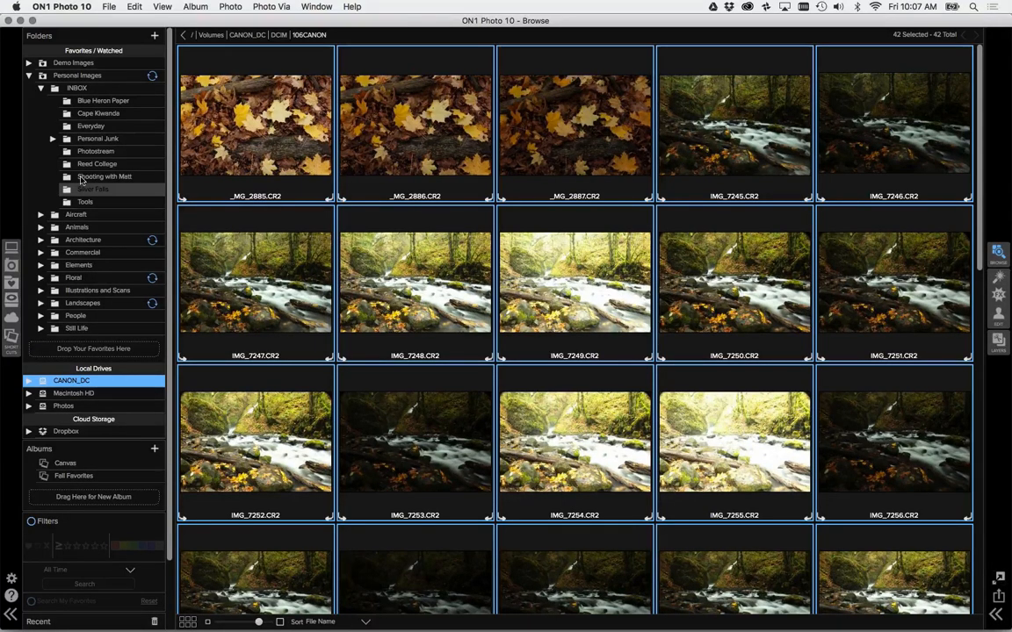
left_click(78, 90)
right_click(81, 91)
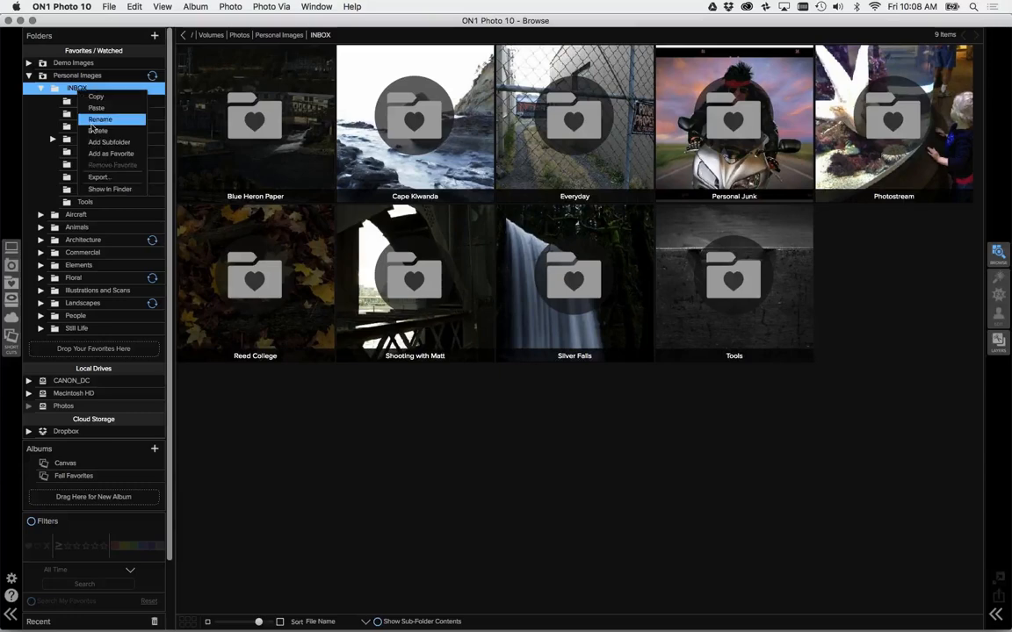
left_click(97, 141)
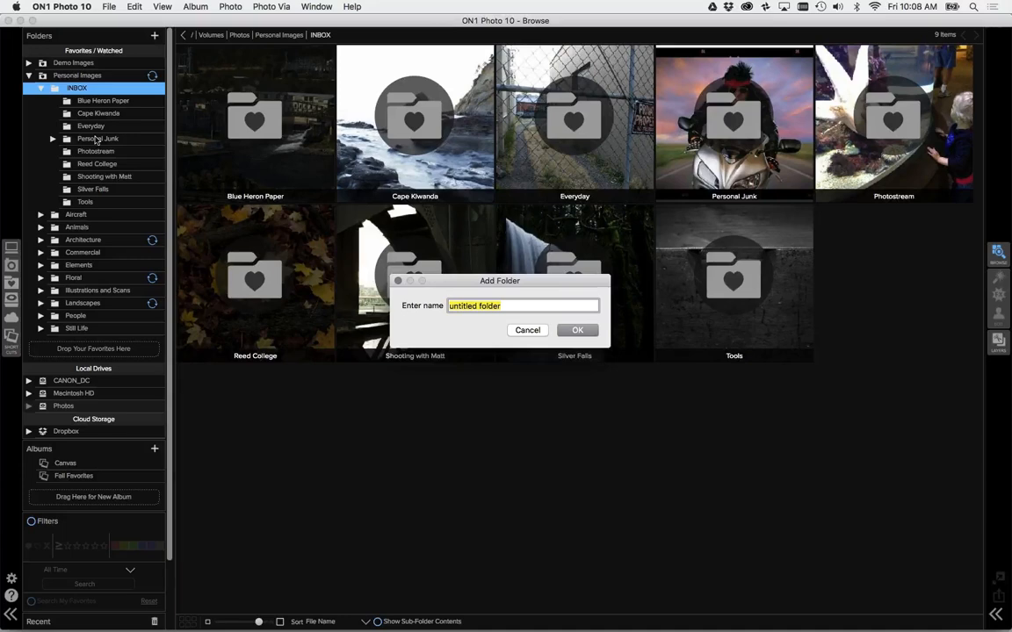
type("F")
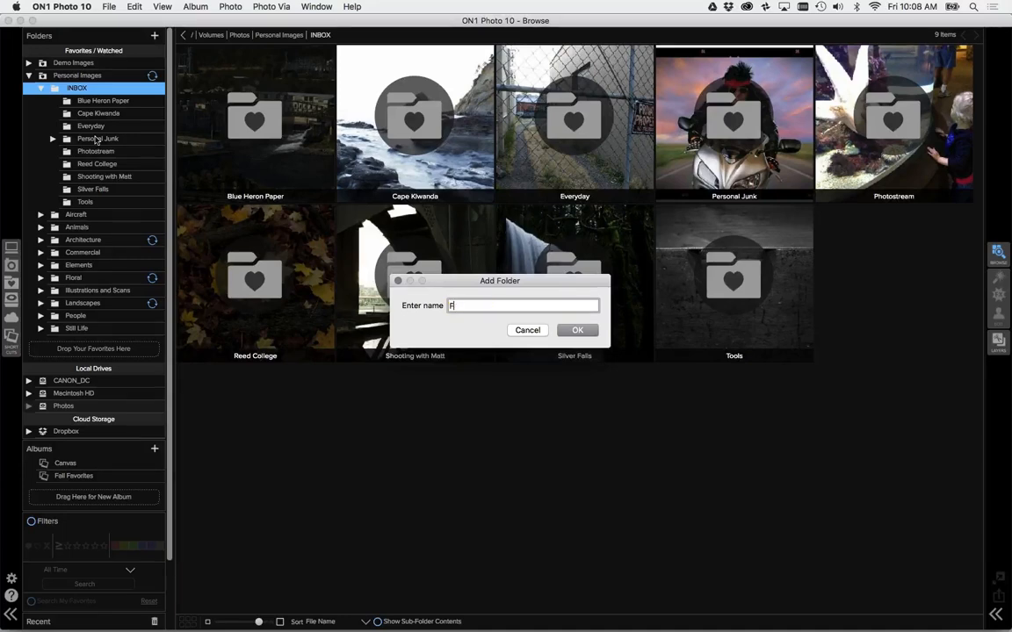
type("all in")
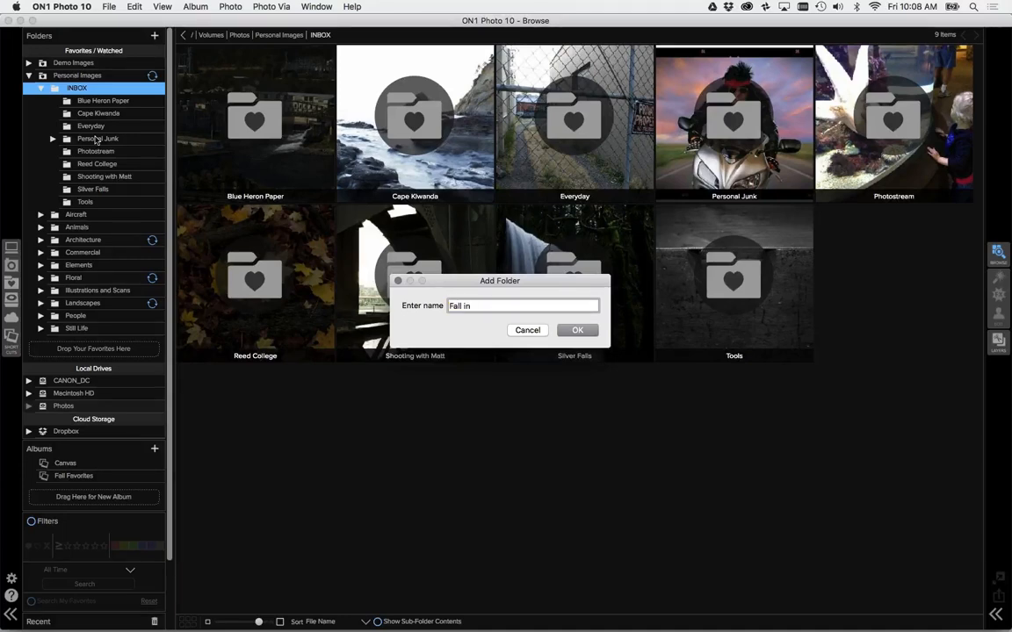
type(" Gorge")
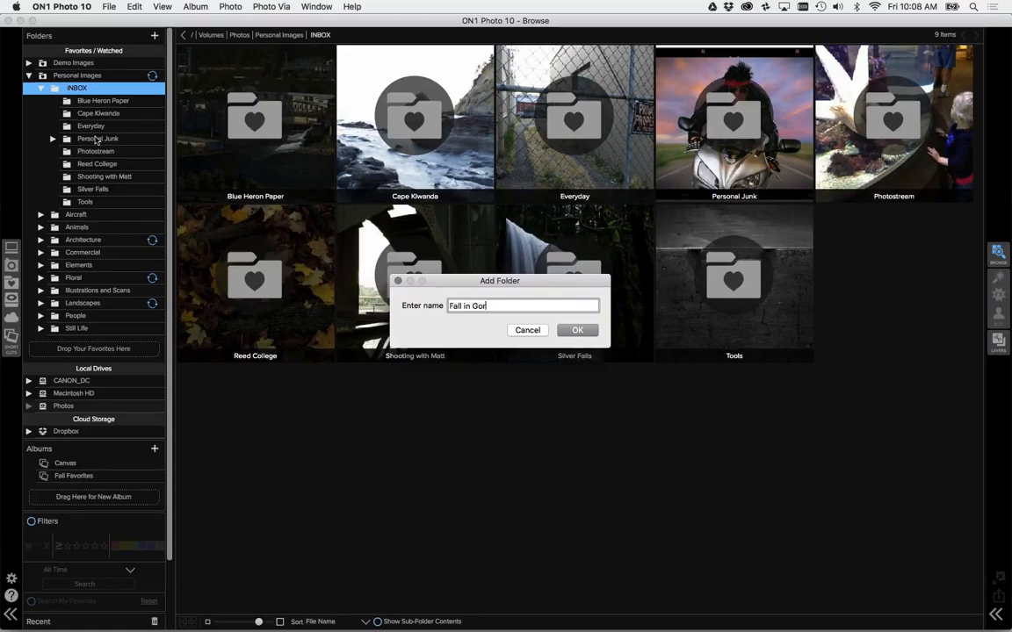
left_click(577, 330)
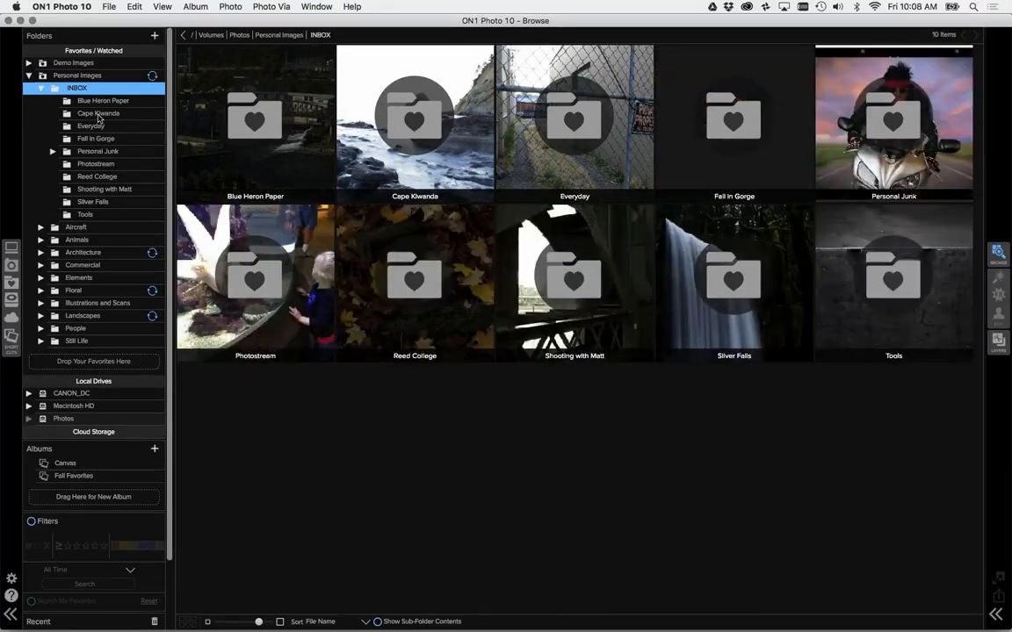
Paste the copied card photos into the Fall in Gorge folder.
left_click(95, 138)
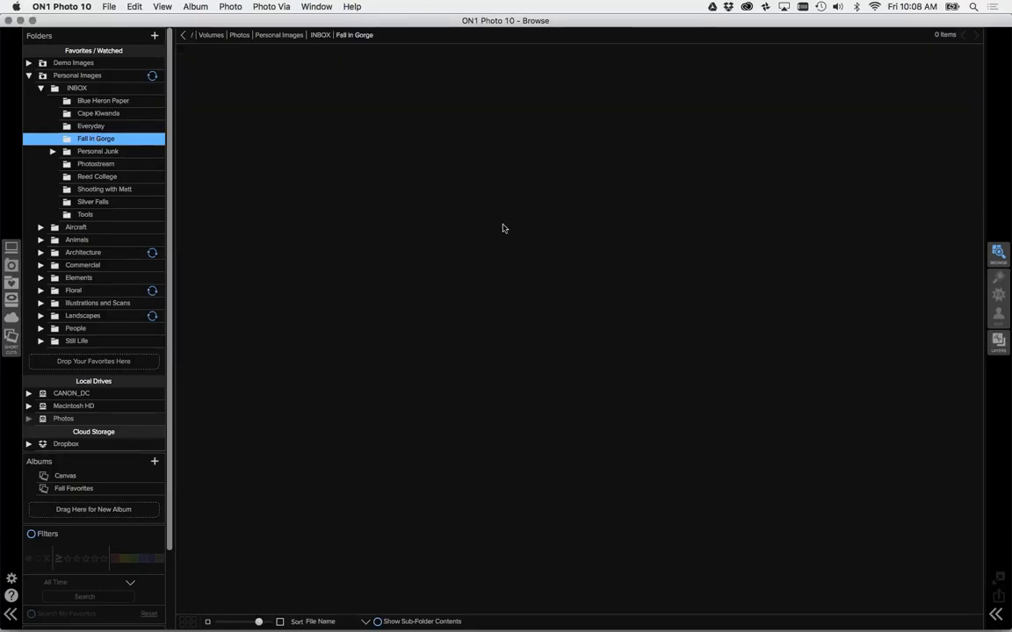
left_click(134, 6)
left_click(146, 99)
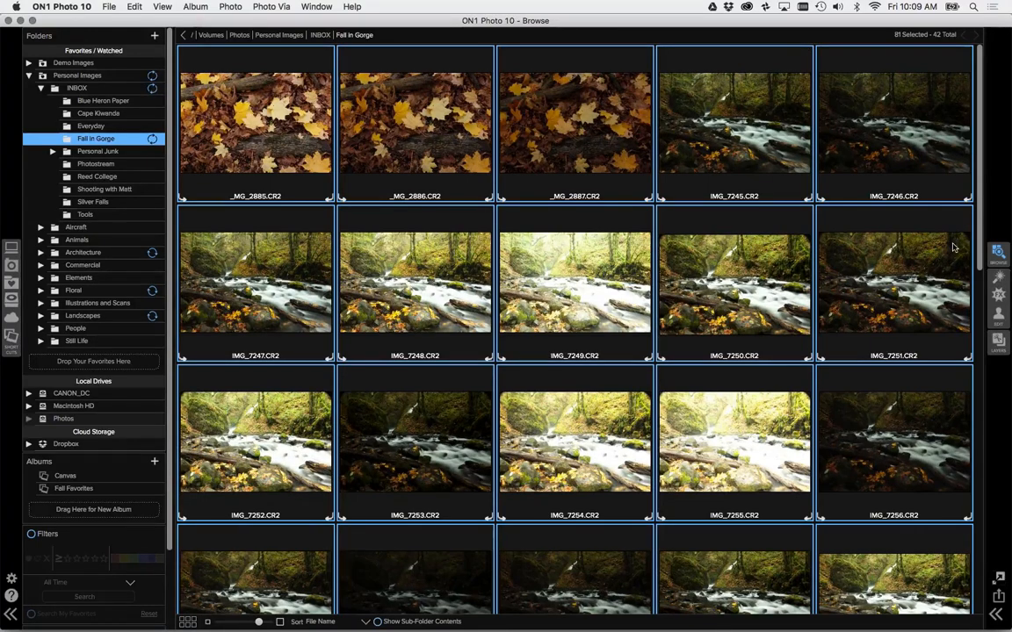
Show the photo metadata without EXIF or IPTC details and apply the photographer's name as Author to all selected photos, suppressing future confirmation messages.
left_click(995, 618)
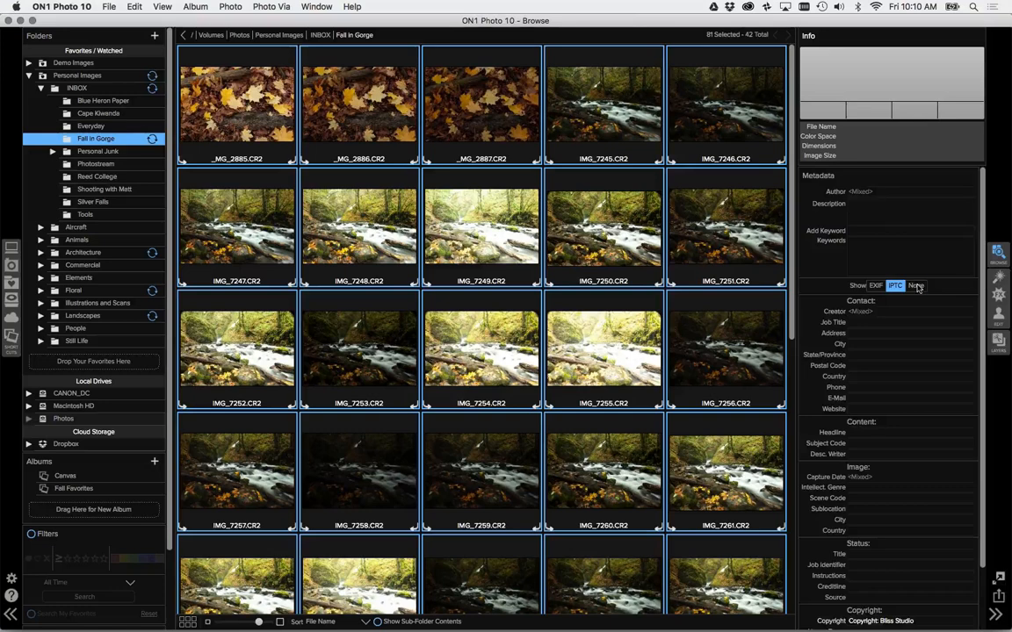
left_click(916, 286)
left_click(880, 191)
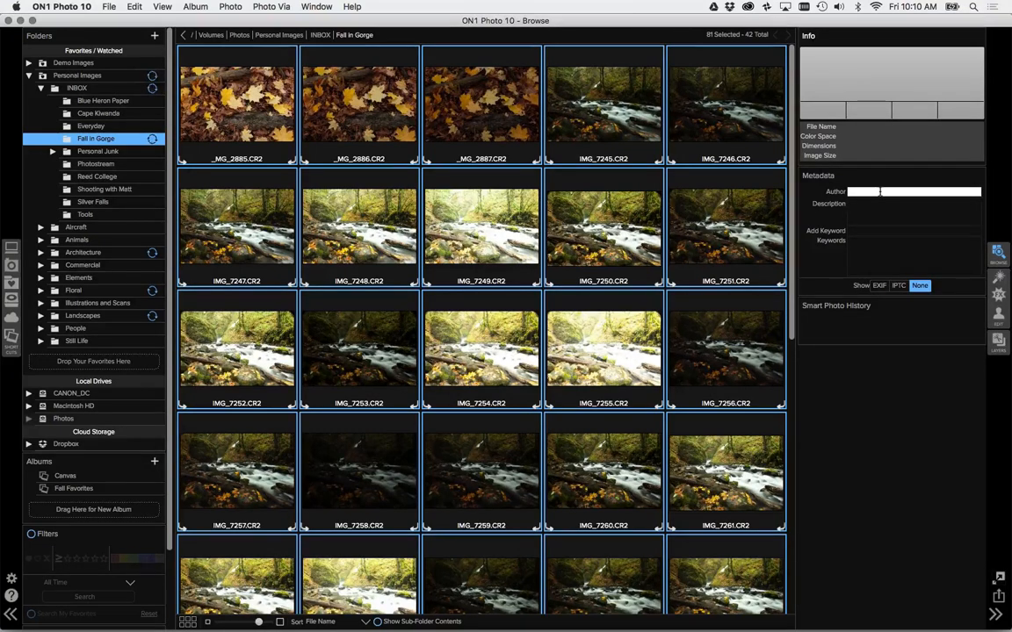
type("Dan Harlacher")
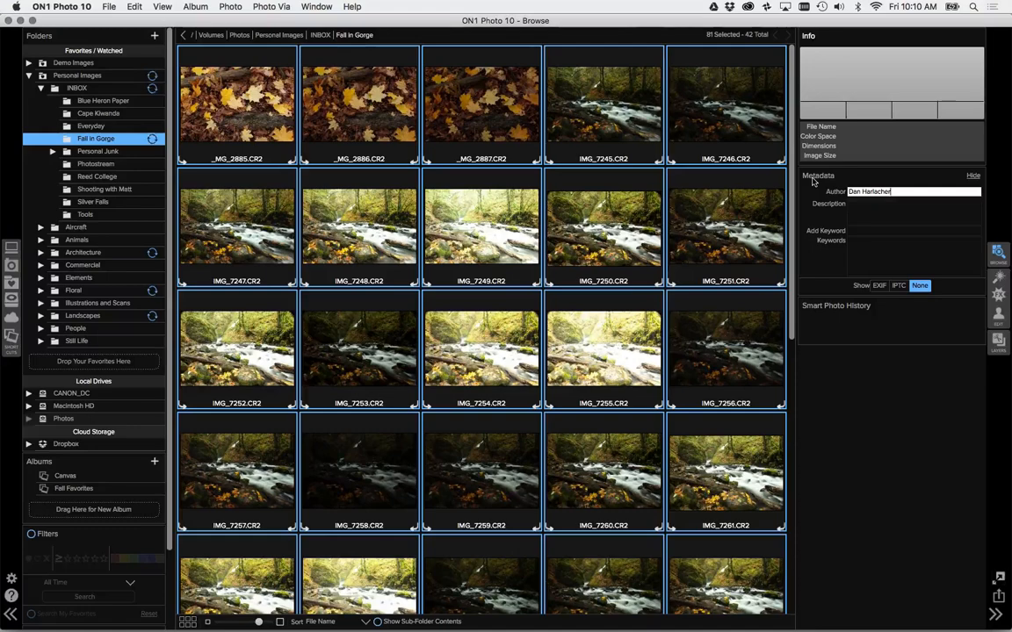
key("Return")
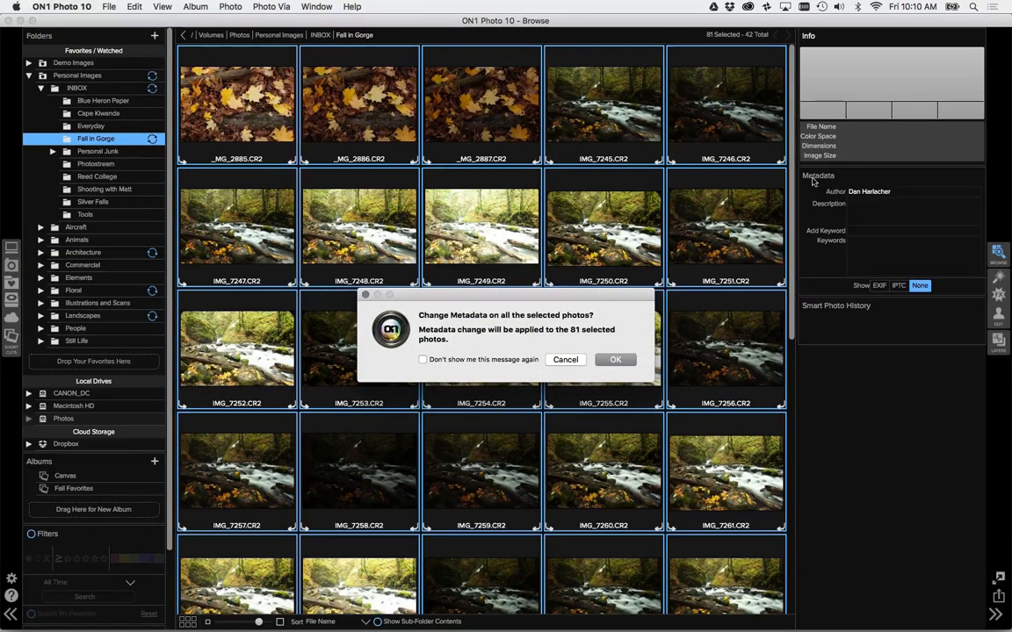
left_click(422, 360)
left_click(616, 360)
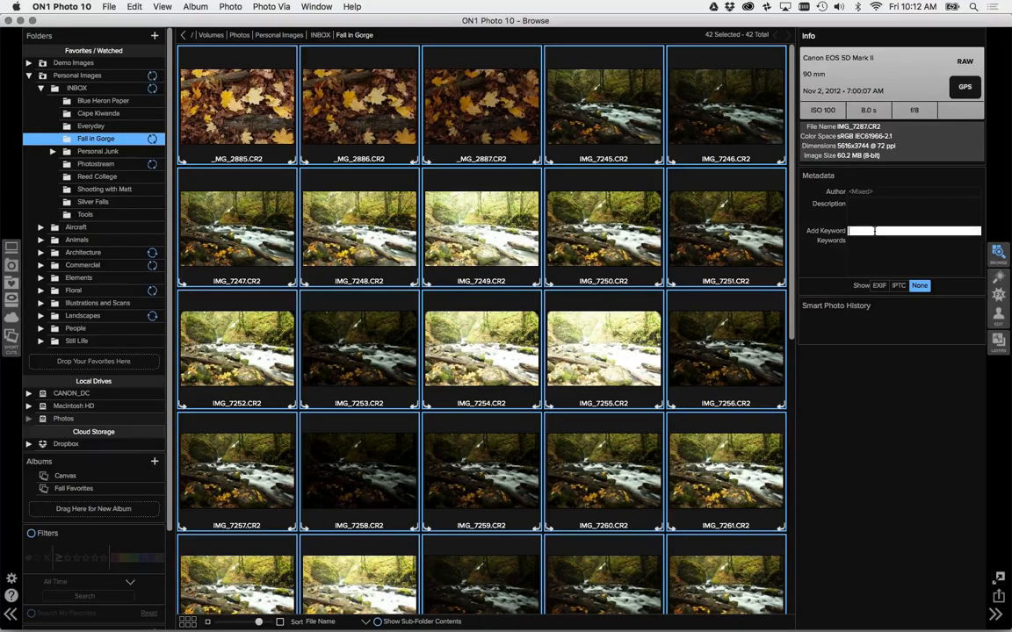
Add the suggested keyword "Fall" to all the selected photos.
type("F")
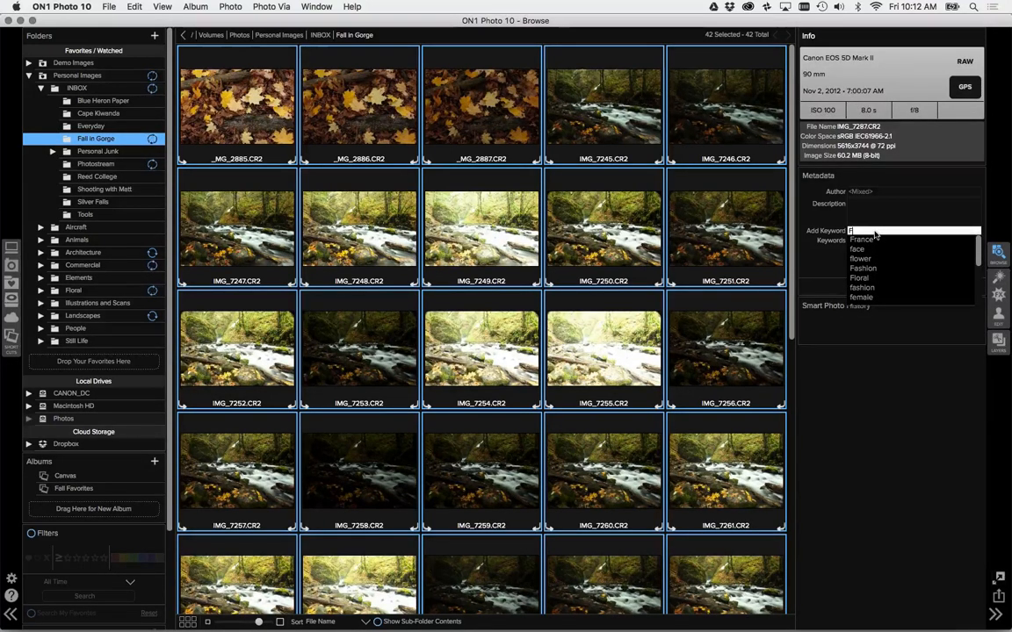
type("a")
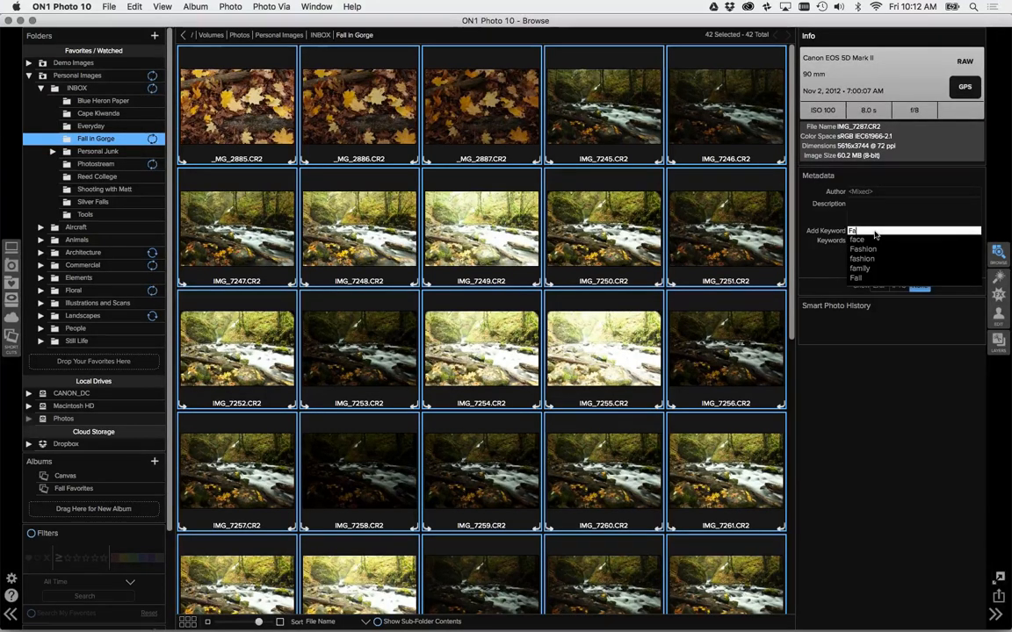
key("Down")
key("Down")
key("Down")
key("Down")
key("Down")
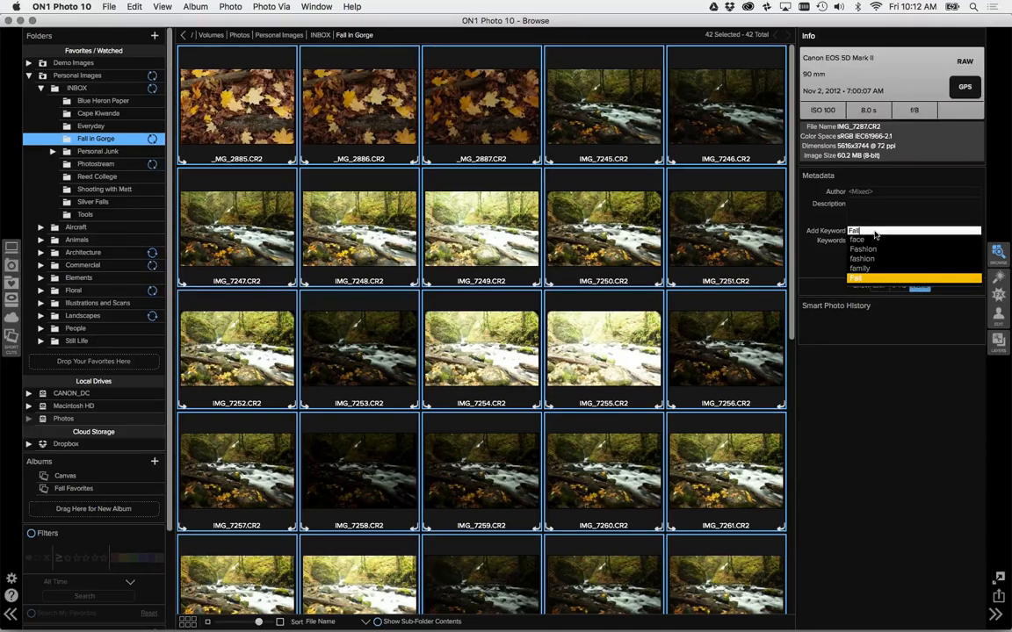
key("Return")
Add the keywords "Columbia Gorge" and "Oregon" to all the selected photos.
left_click(875, 231)
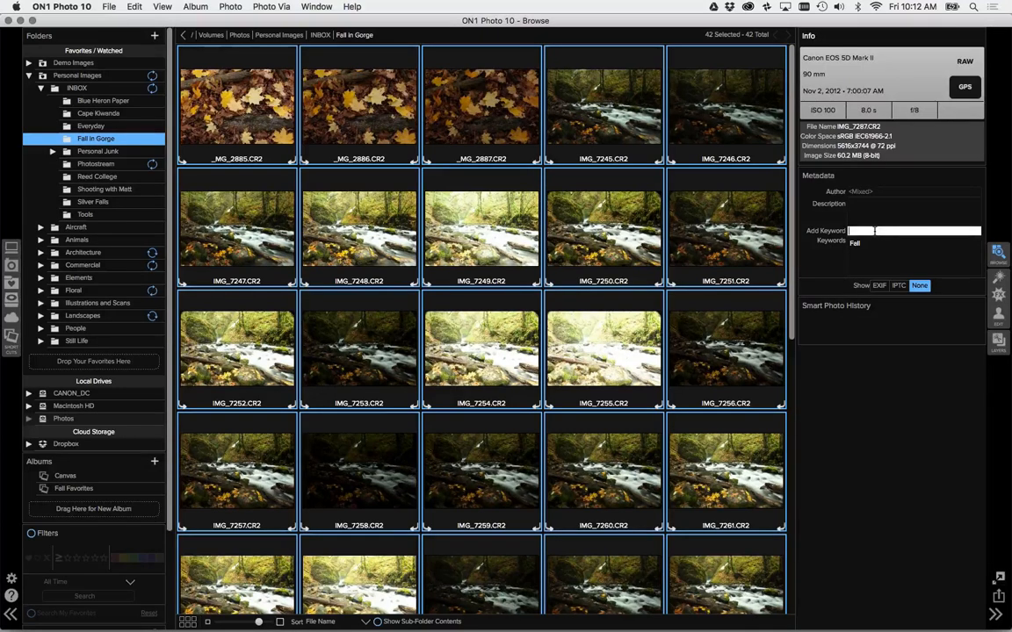
type("co")
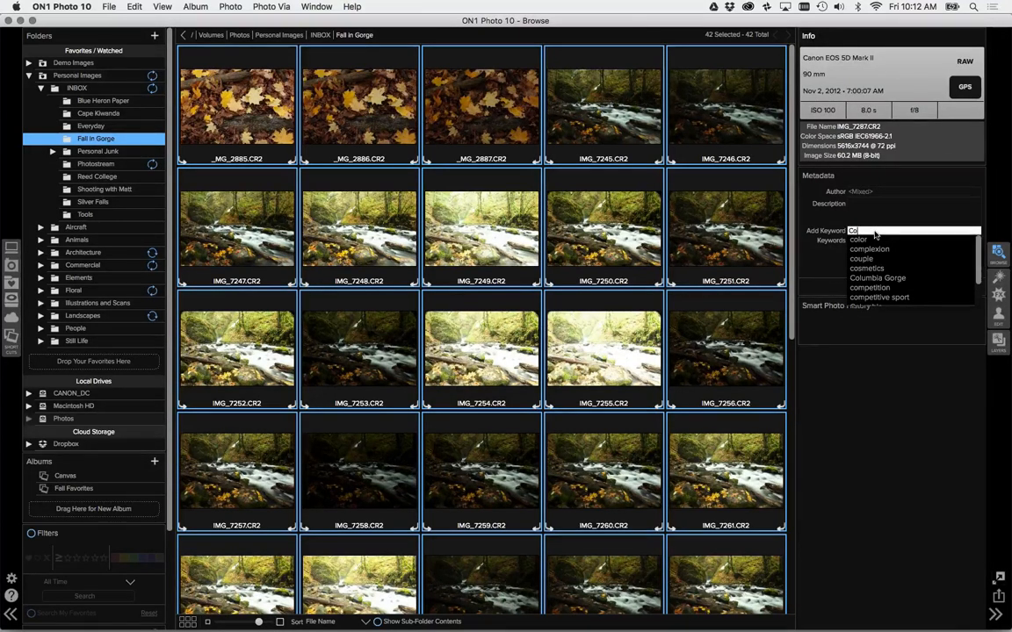
type("lumbia Gorge")
key("Return")
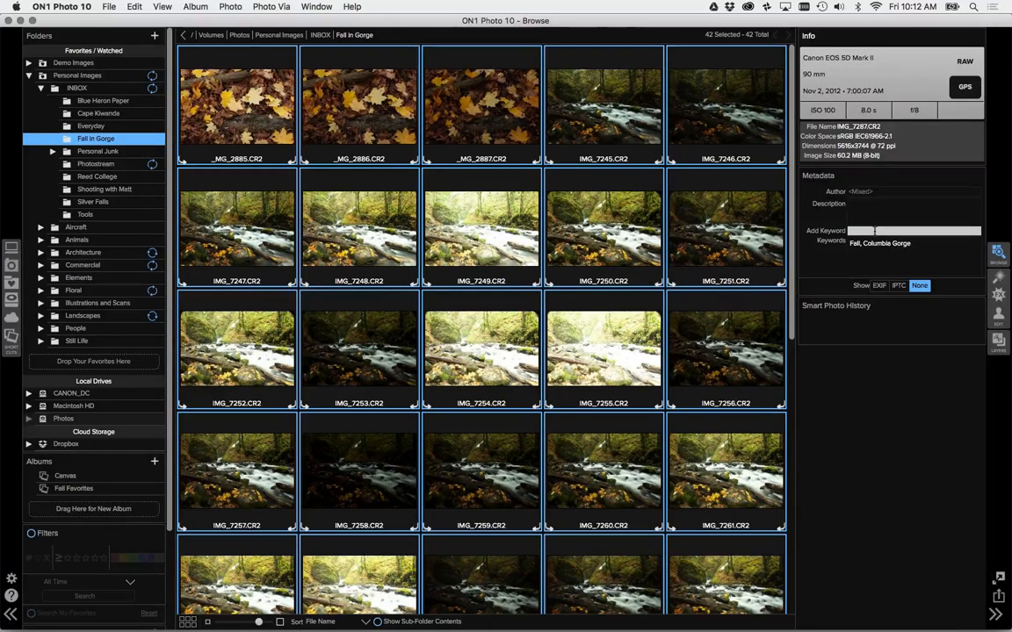
left_click(875, 230)
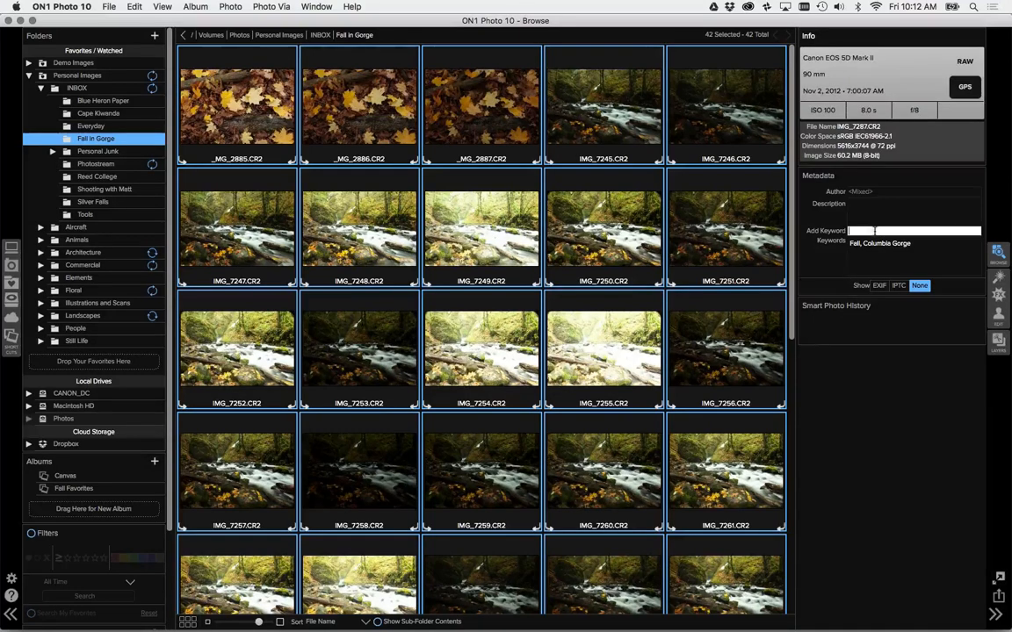
type("Oregon")
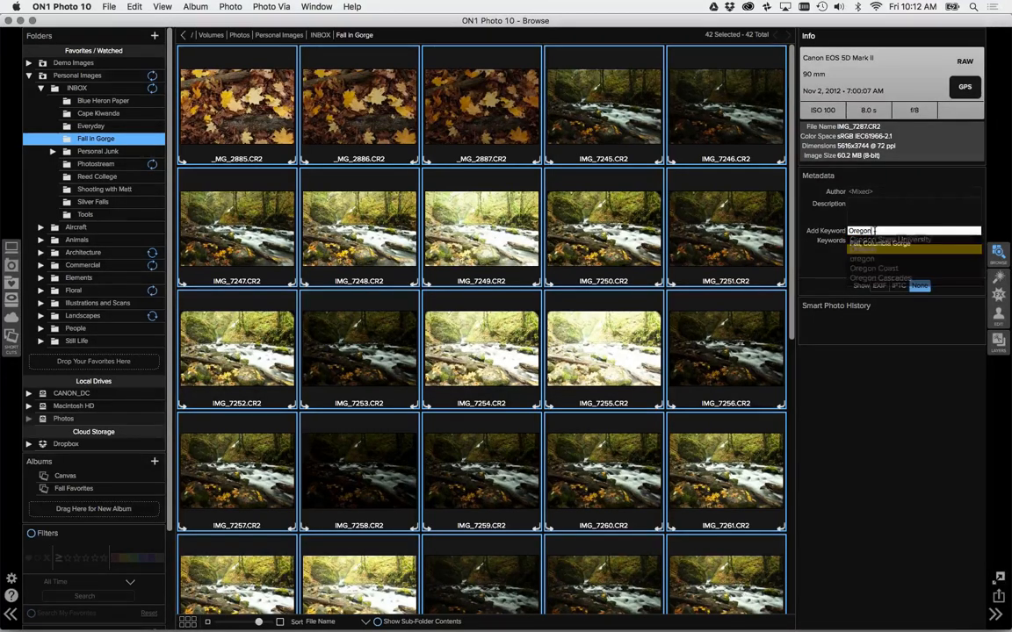
key("Return")
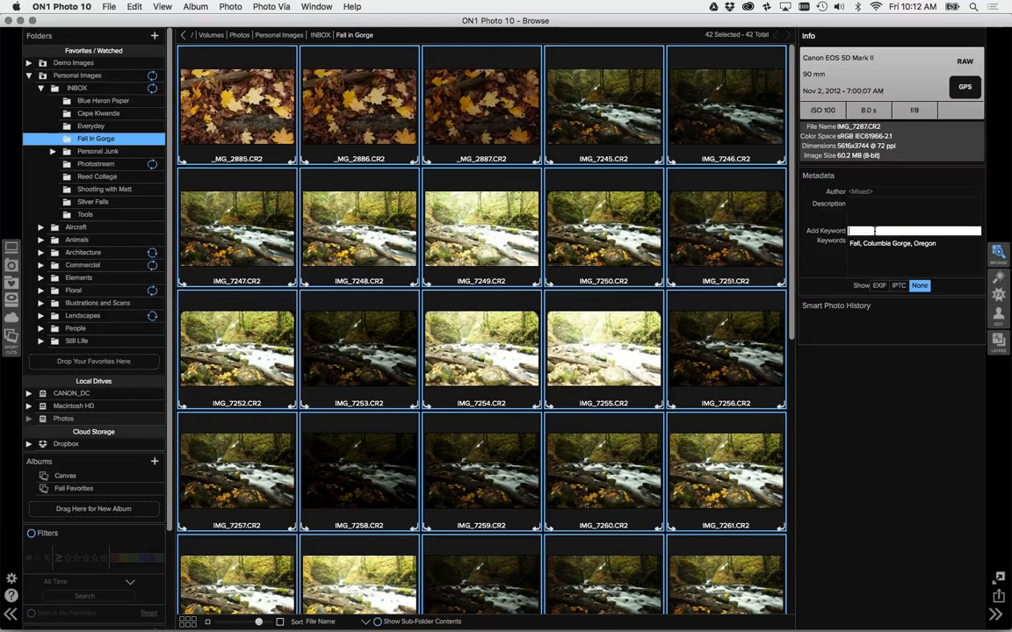
Add the keyword "Orange" to all the selected photos, and reduce the selection to IMG_7249.CR2.
type("Orange")
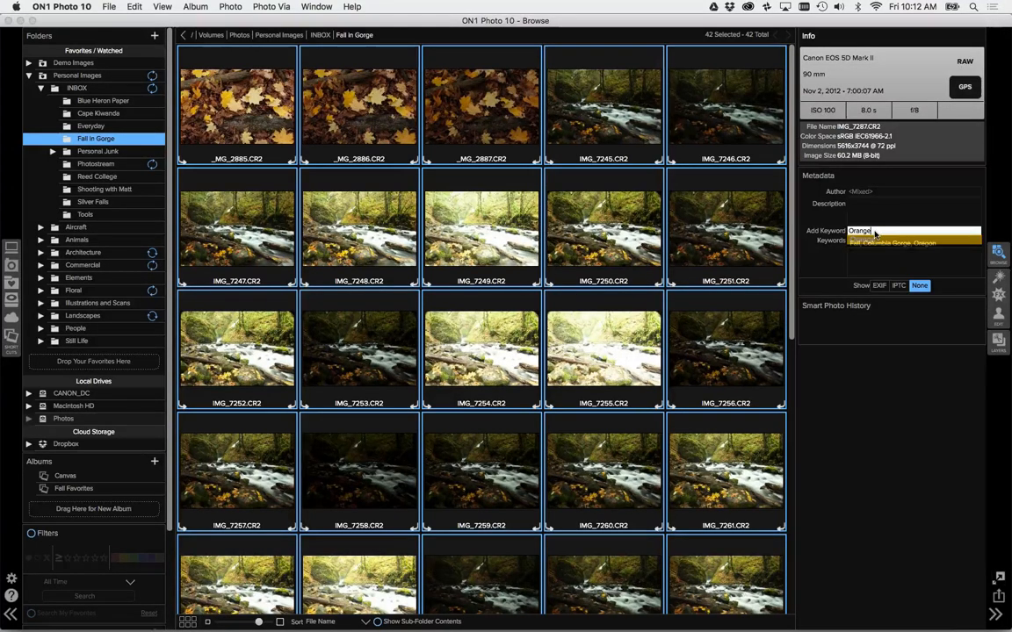
key("Return")
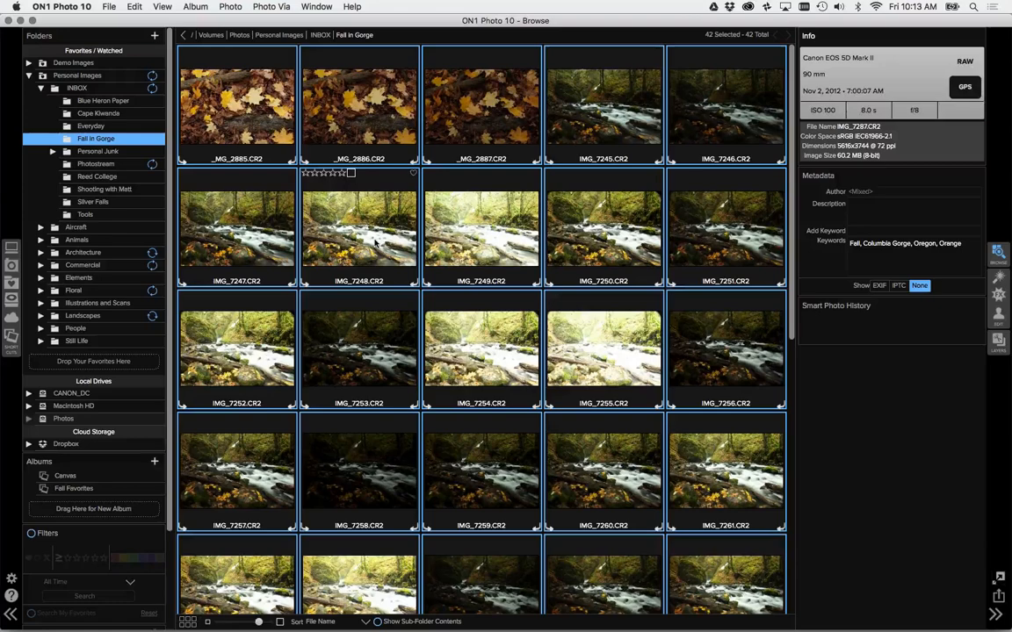
left_click(481, 260)
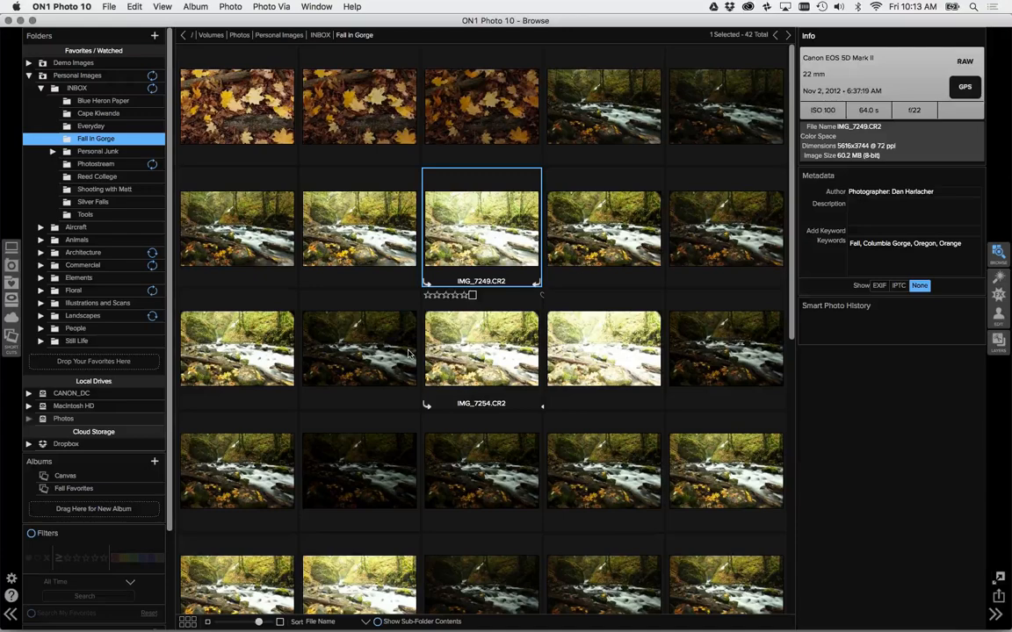
Hide the side panels and open the first photo, _MG_2885.CR2, in the single-photo view.
key("Tab")
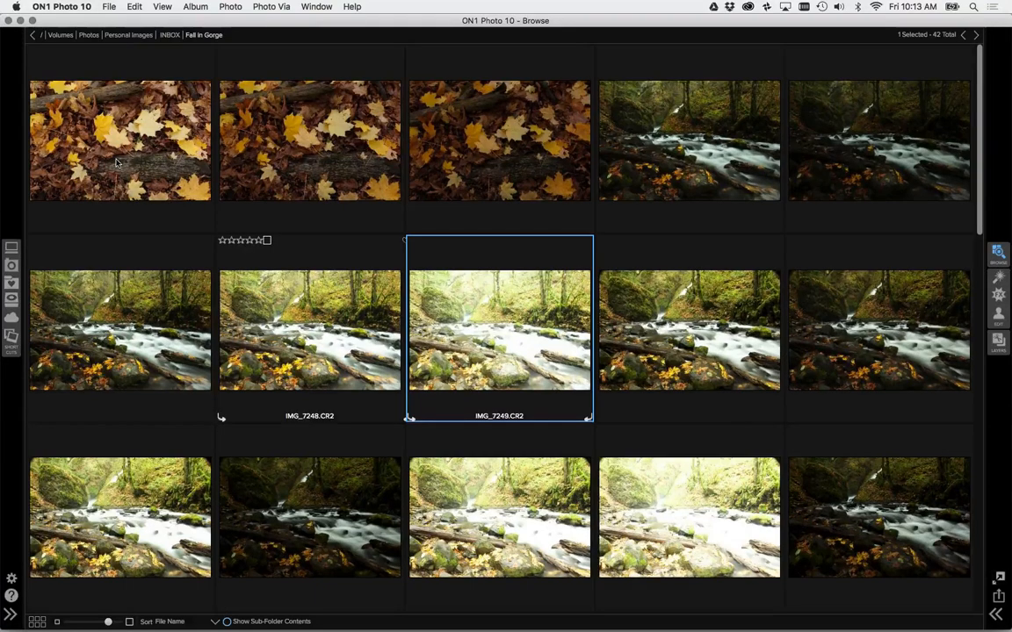
left_click(117, 162)
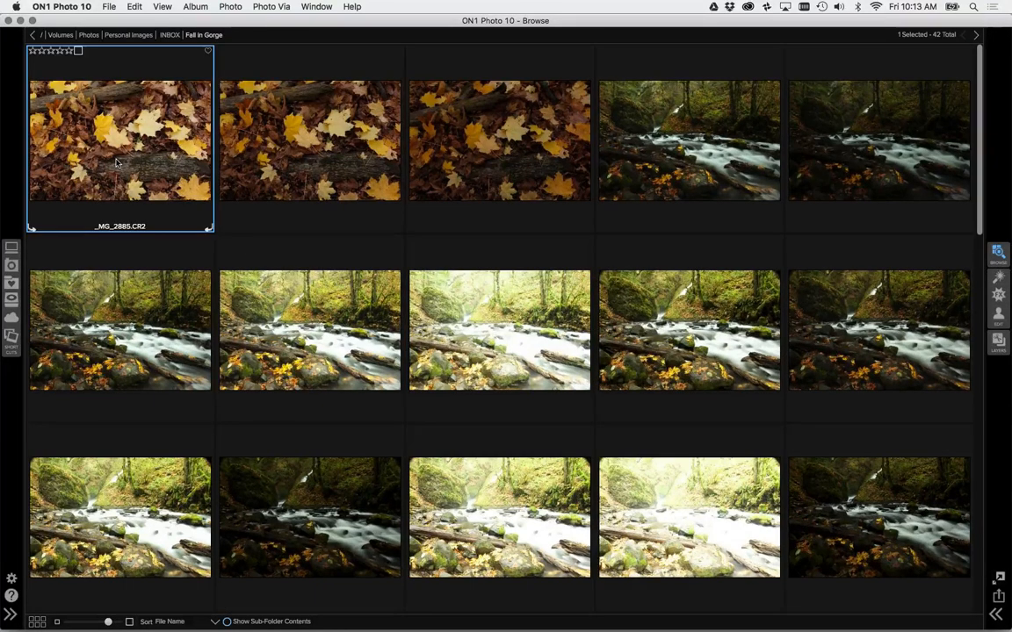
double_click(117, 163)
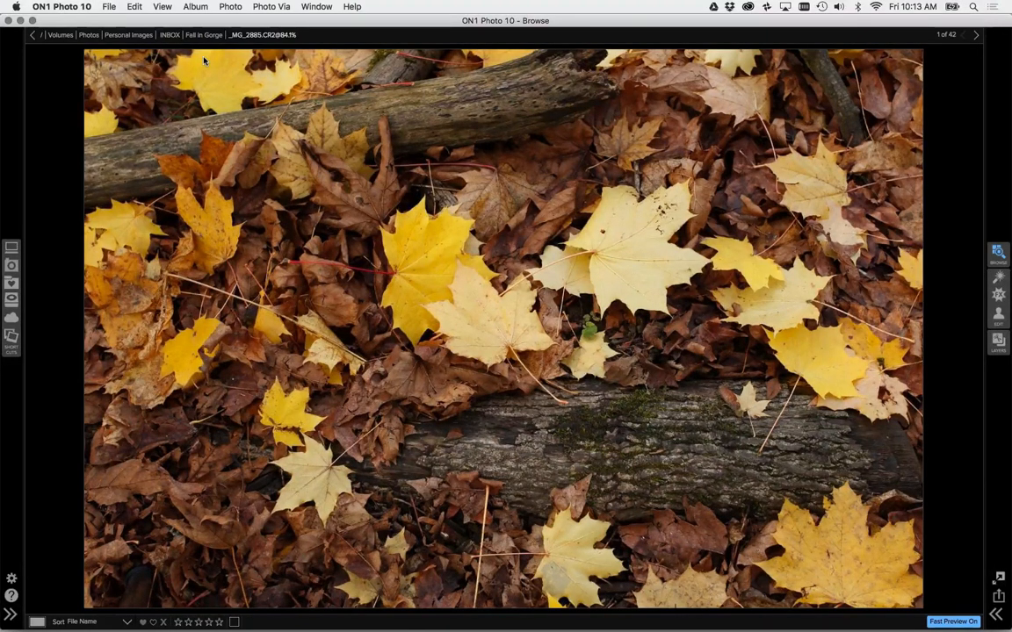
Turn on Auto Advance for photo culling.
left_click(198, 4)
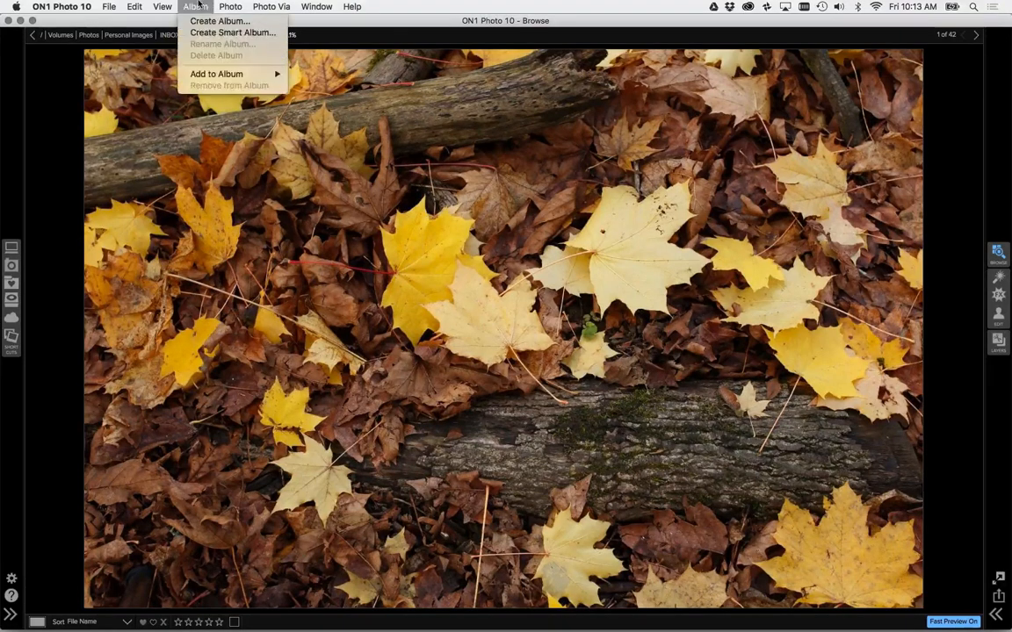
mouse_move(230, 6)
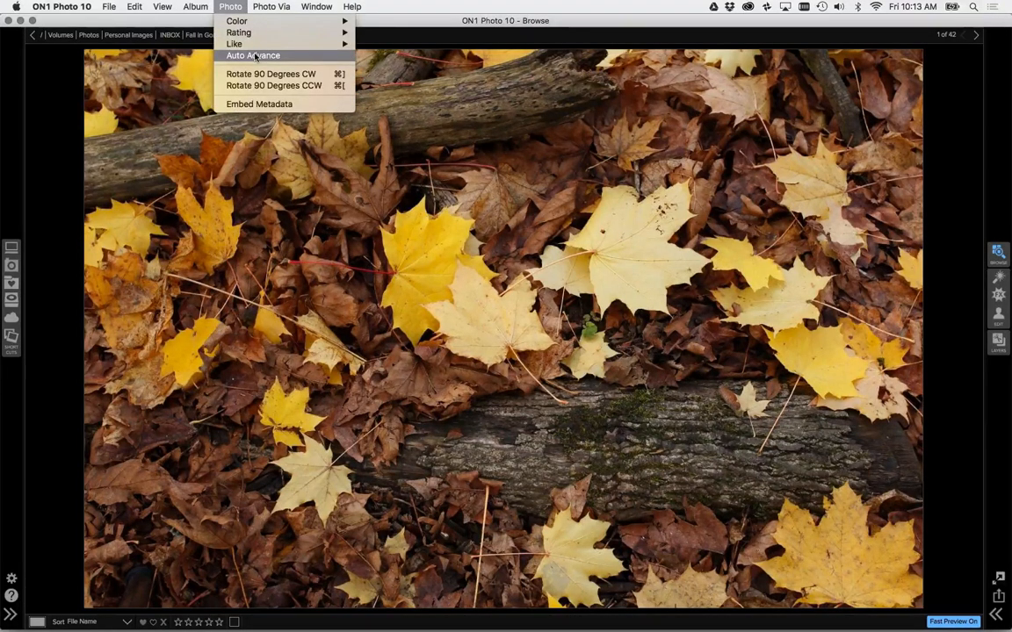
left_click(247, 58)
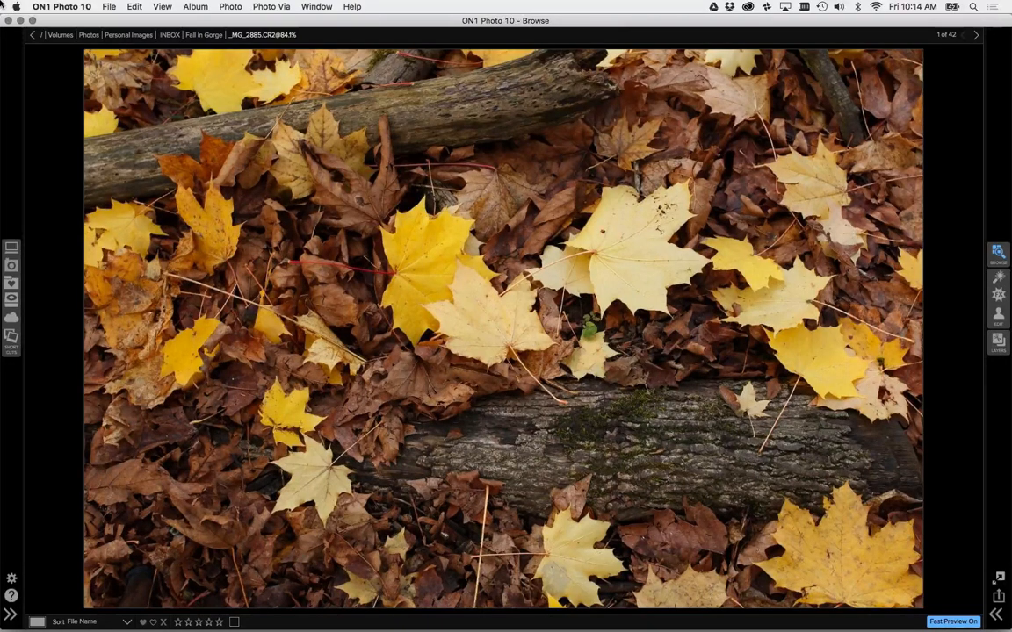
Examine the Fall in Gorge photos one after another in the single-photo view, going forward from _MG_2885.CR2.
key("Right")
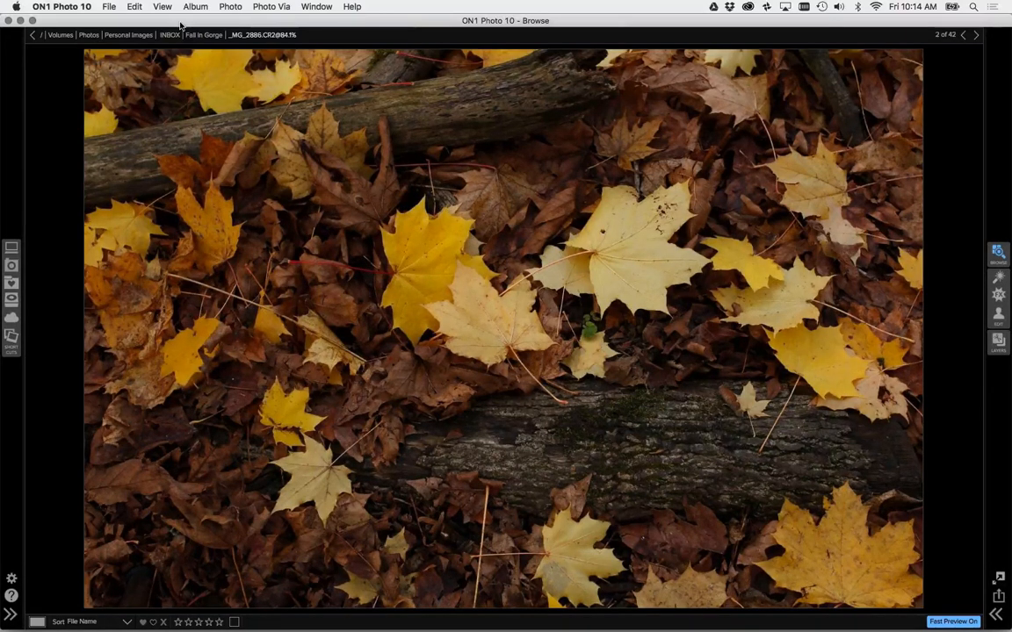
key("Right")
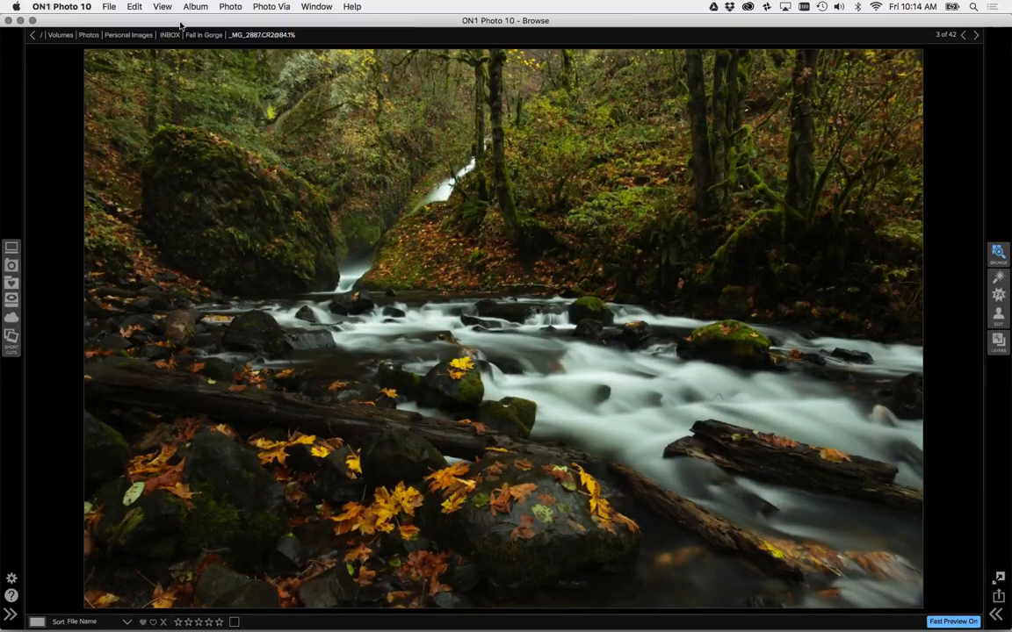
key("Right")
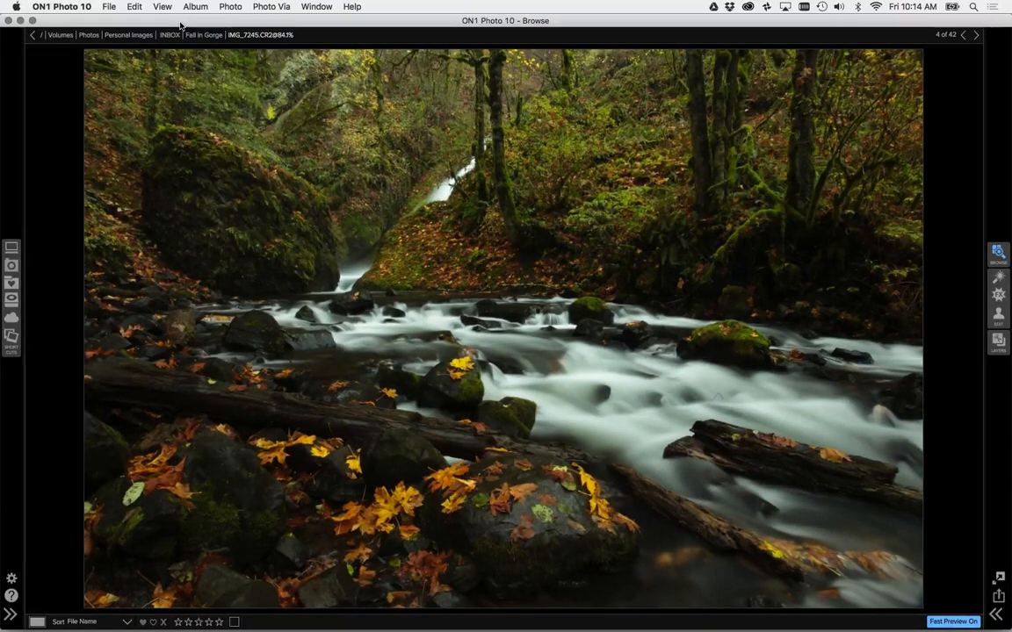
key("Right")
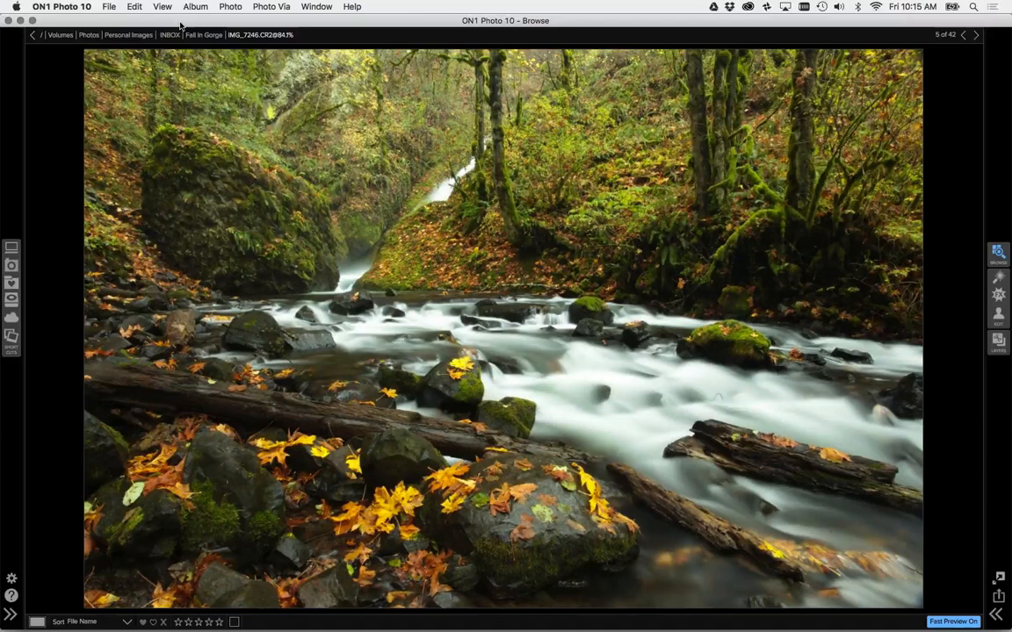
key("Right")
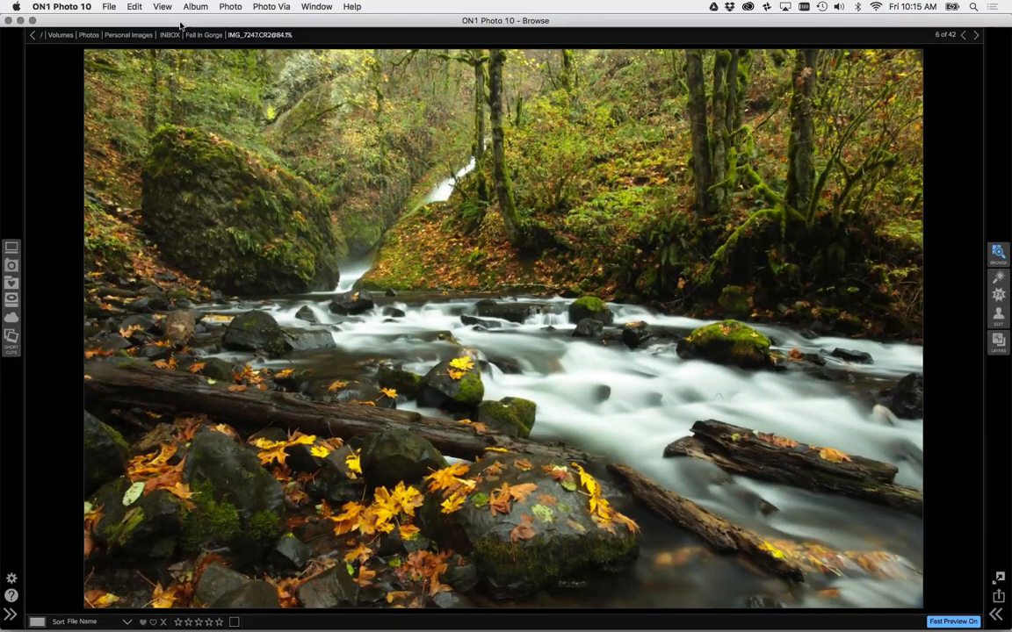
key("Right")
key("Right")
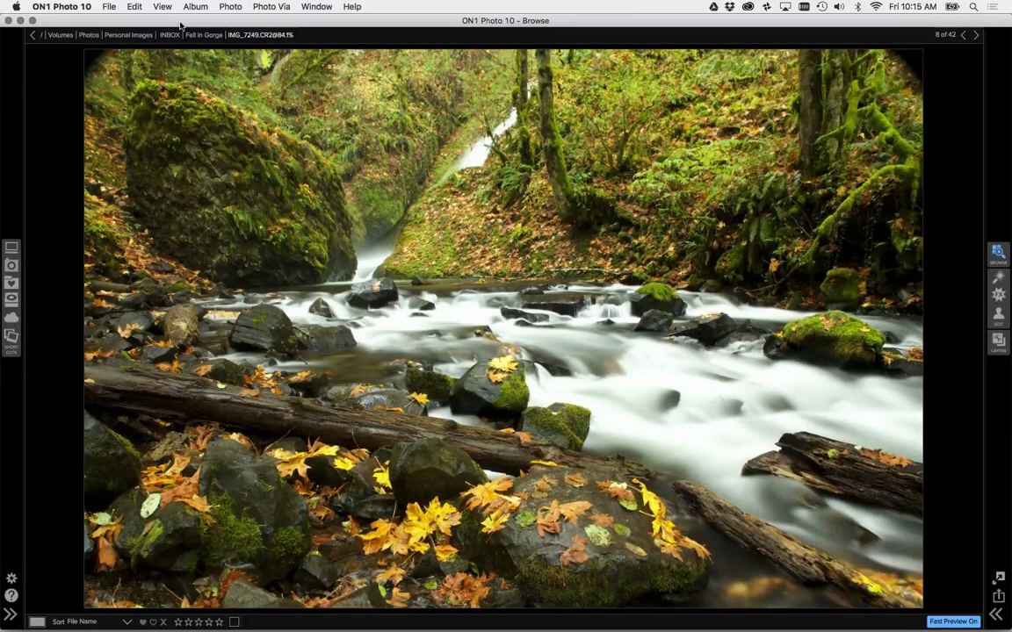
key("Right")
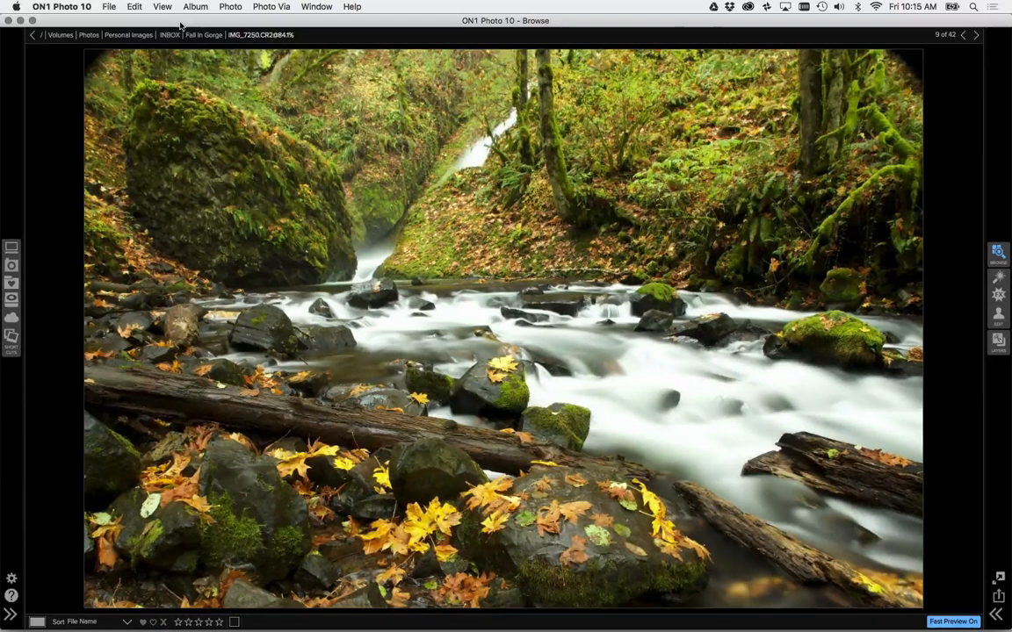
key("Right")
key("Right")
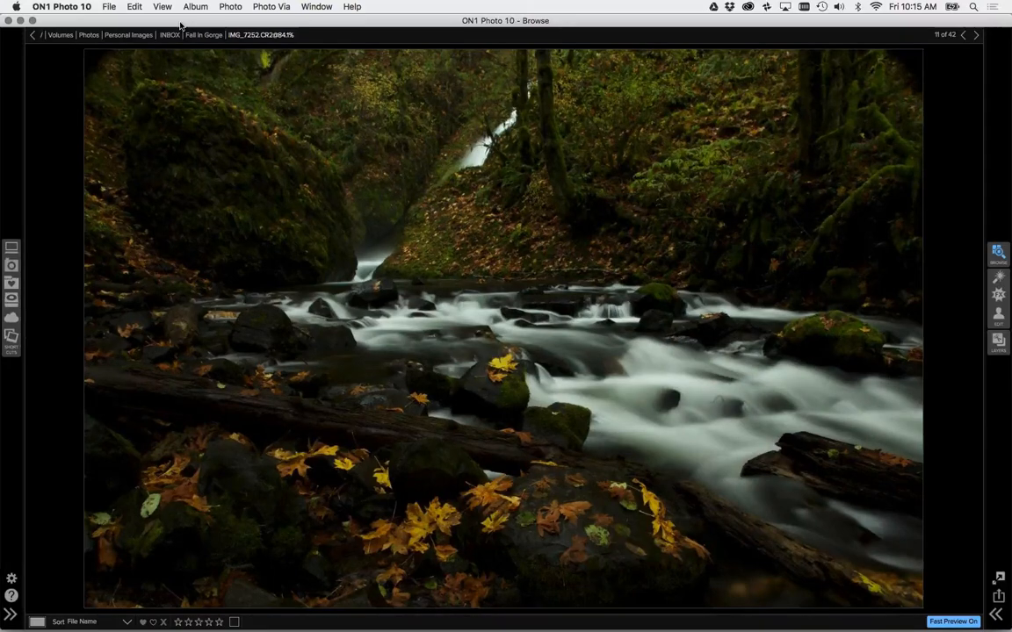
key("Right")
key("Right")
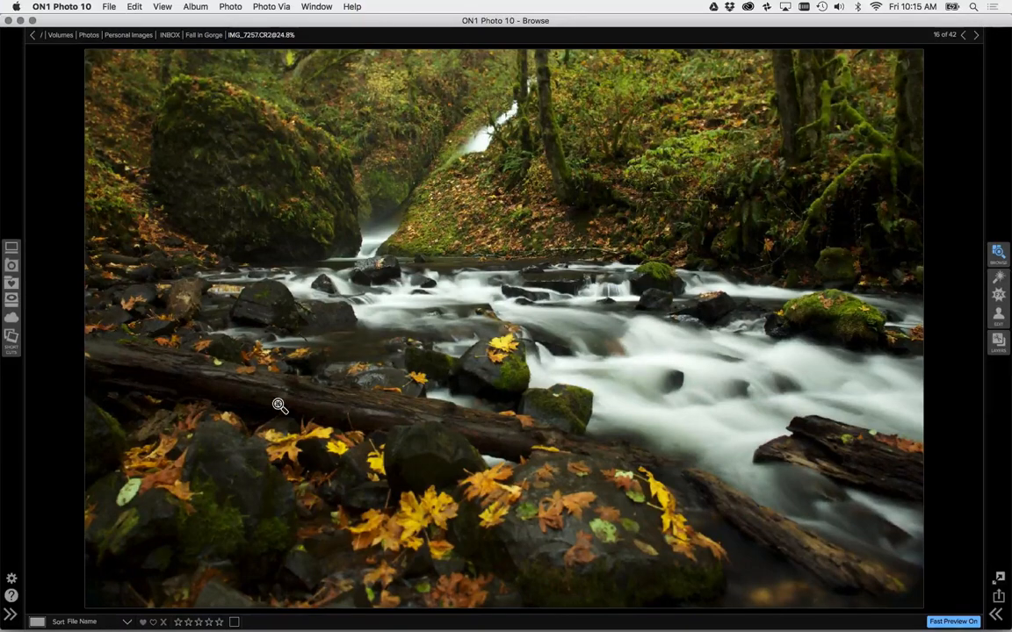
Return to the thumbnail grid of the Fall in Gorge folder and show the side panels again.
left_click(38, 621)
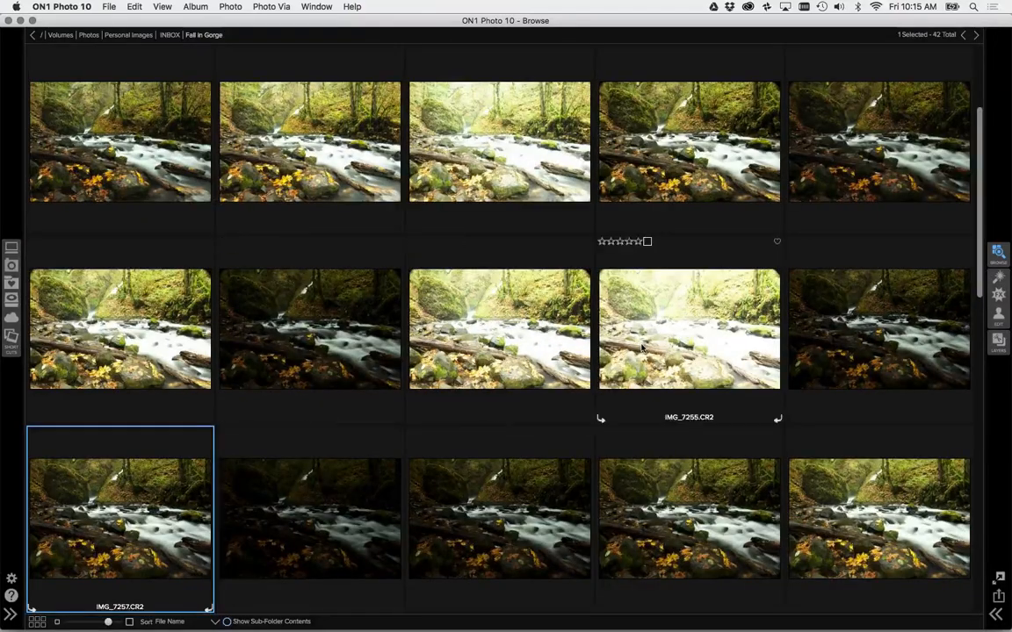
key("Tab")
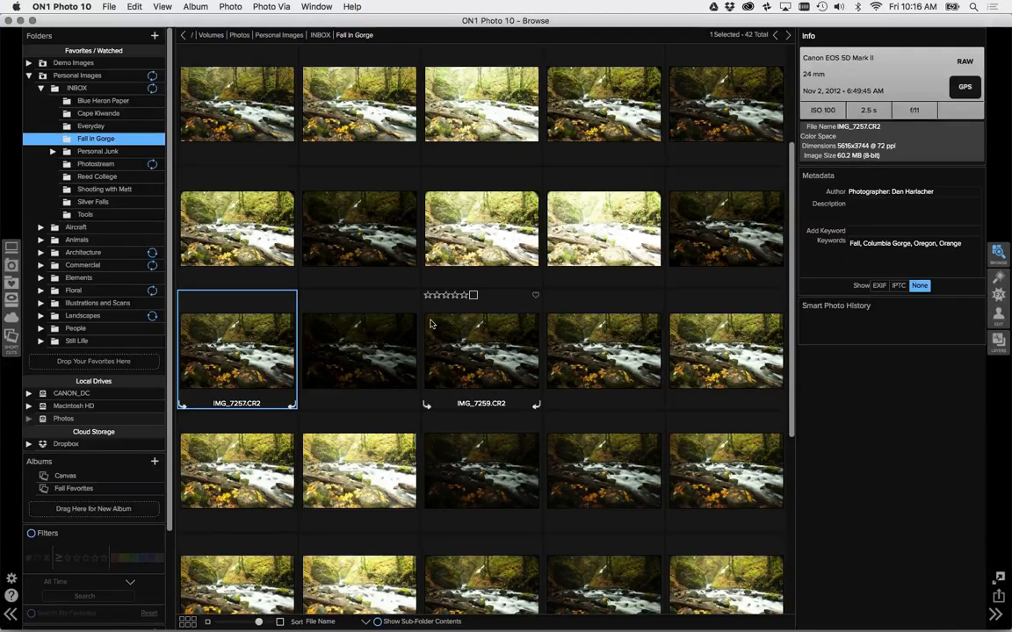
key("super+a")
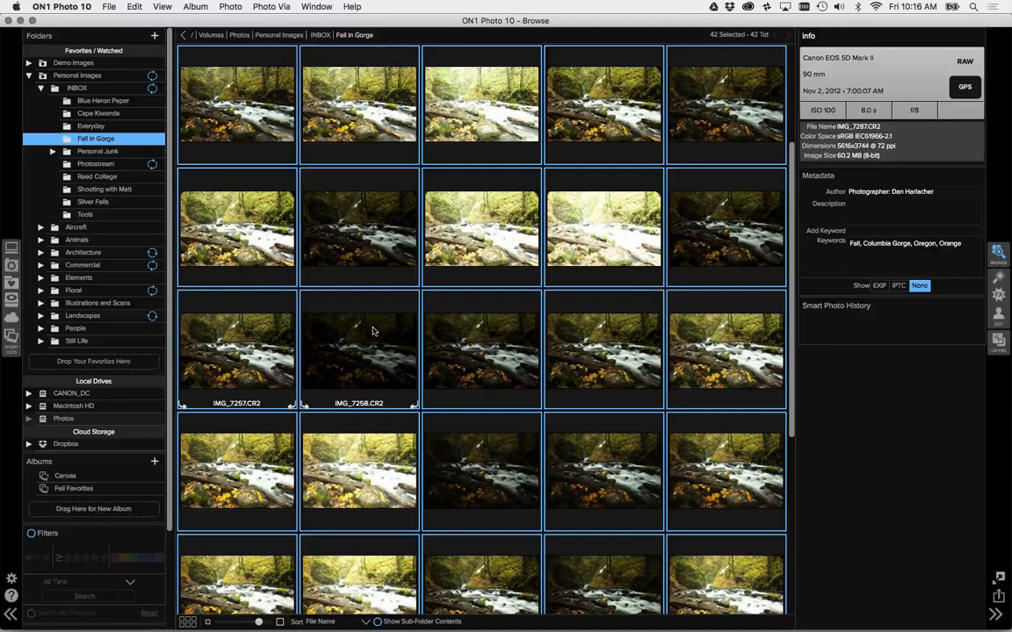
right_click(372, 331)
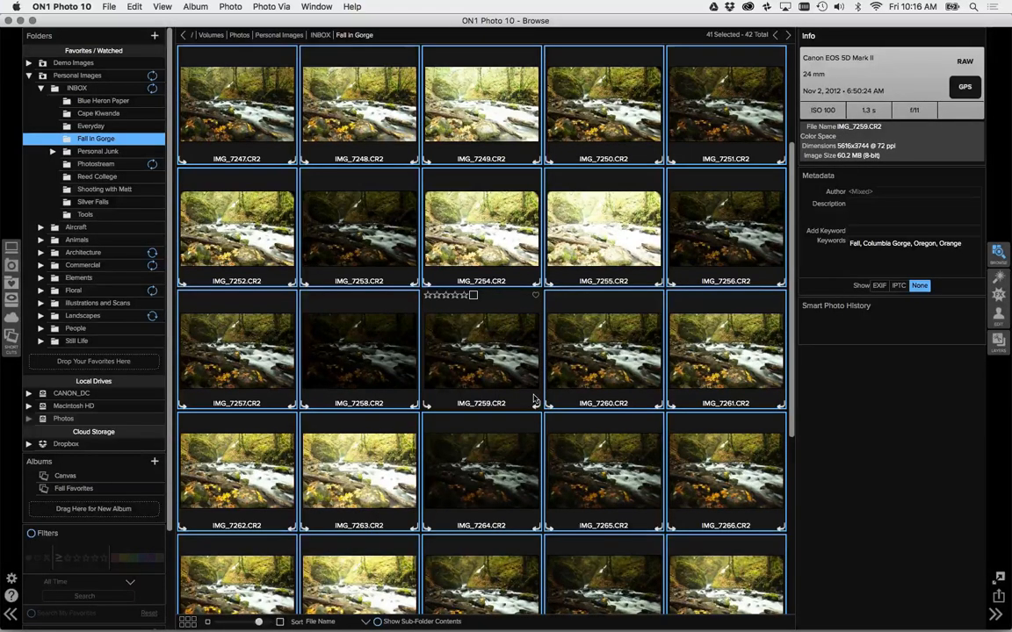
left_click(527, 391)
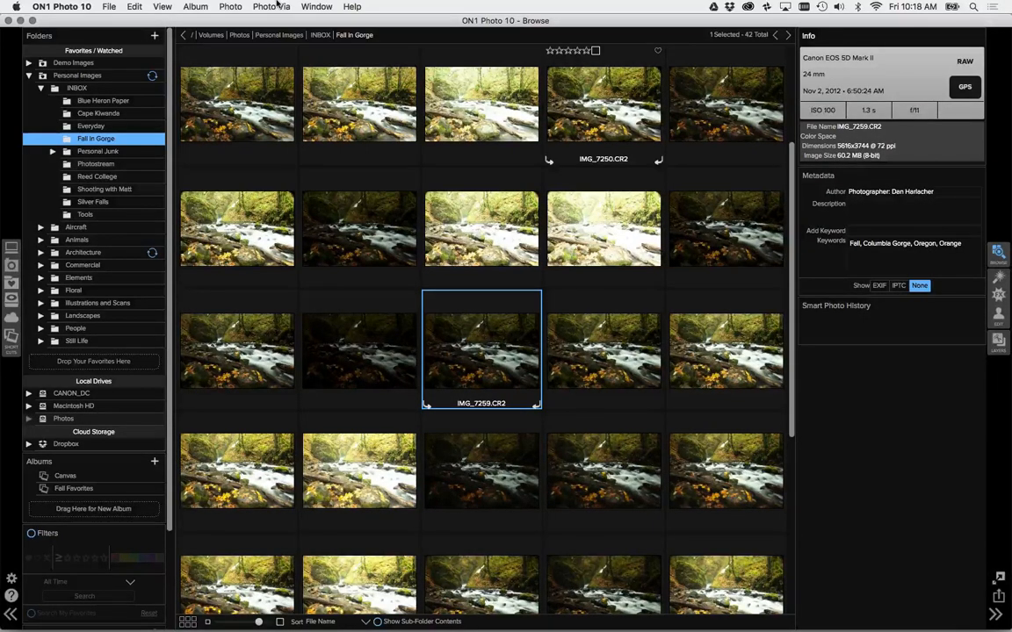
left_click(230, 6)
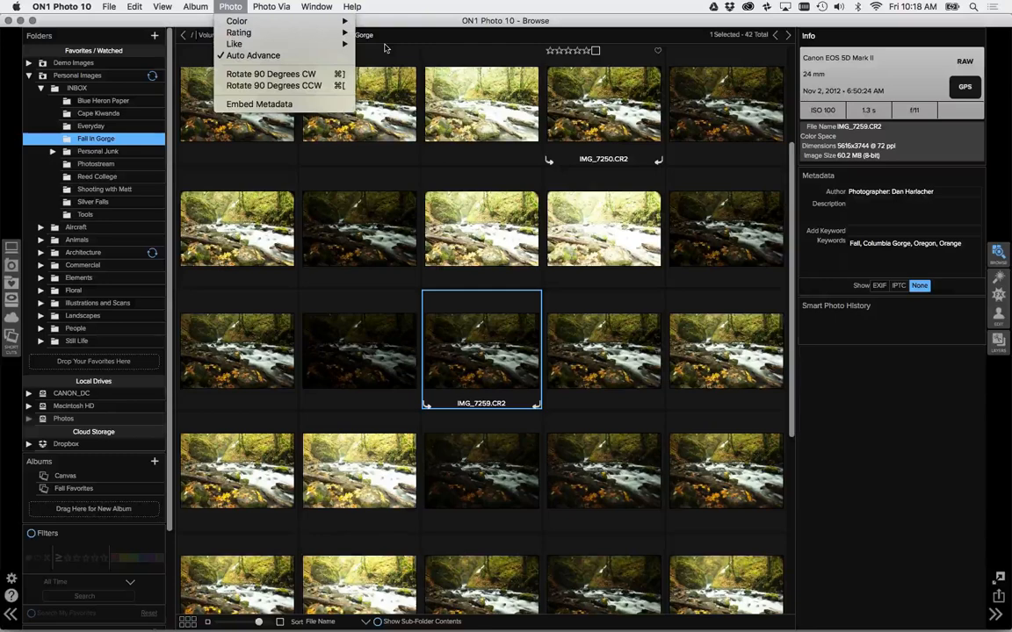
left_click(406, 19)
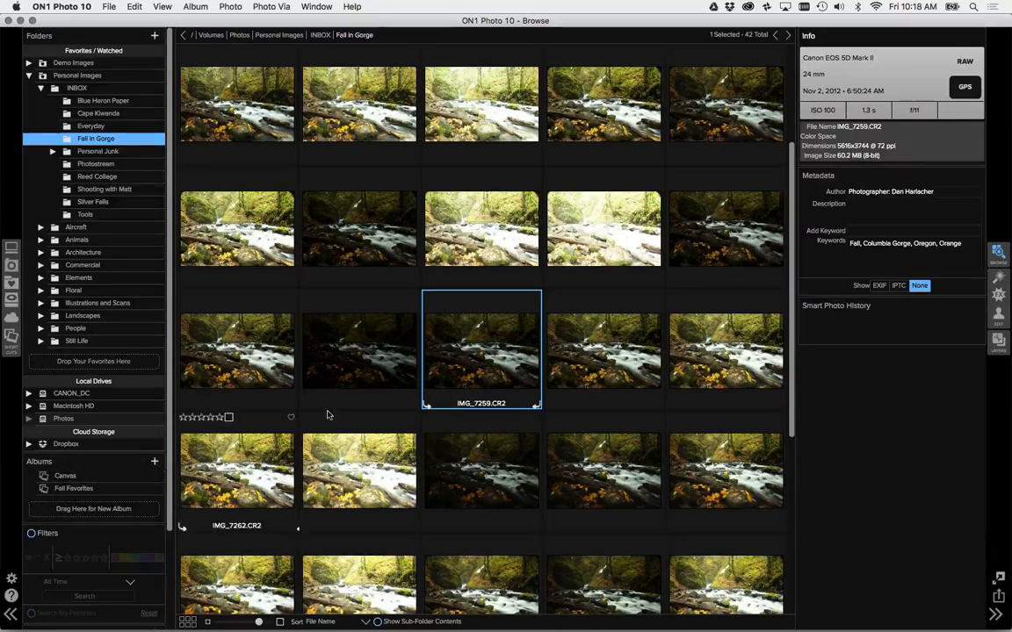
Add IMG_7259.CR2 to the Fall Favorites album.
right_click(512, 337)
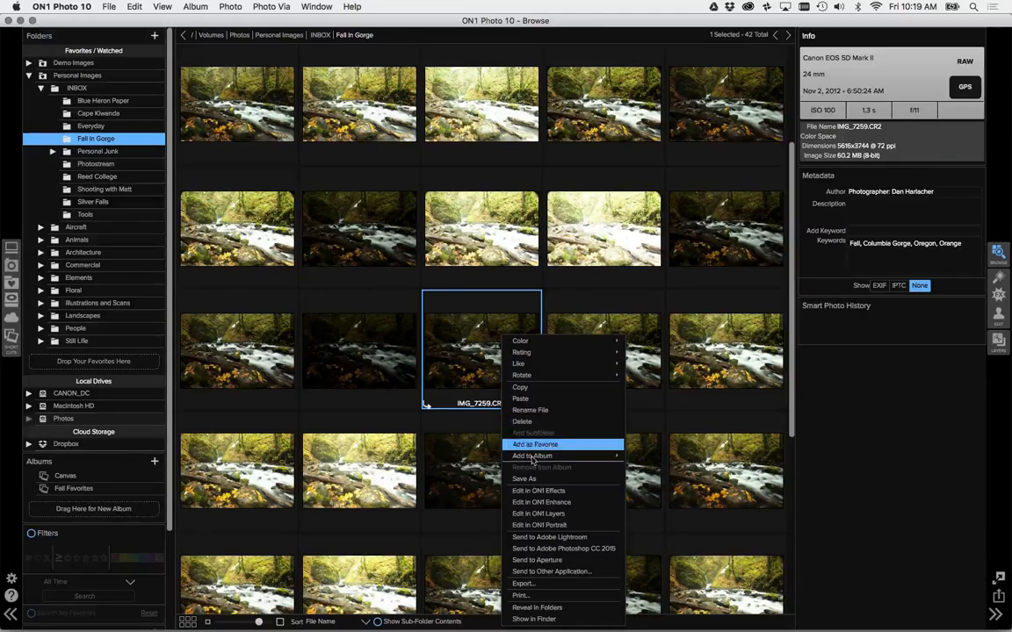
mouse_move(571, 456)
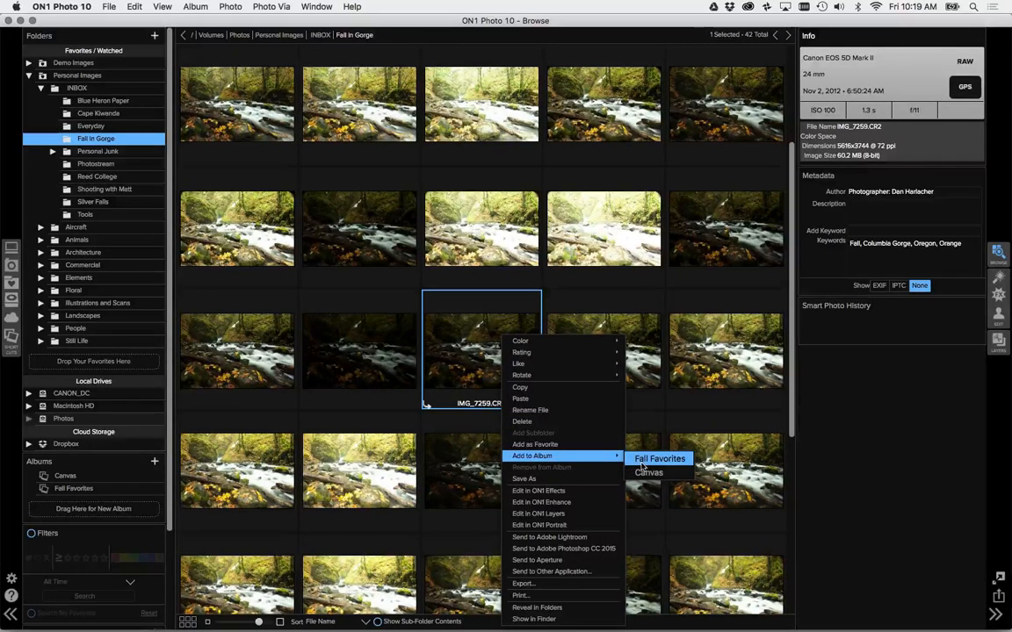
left_click(637, 463)
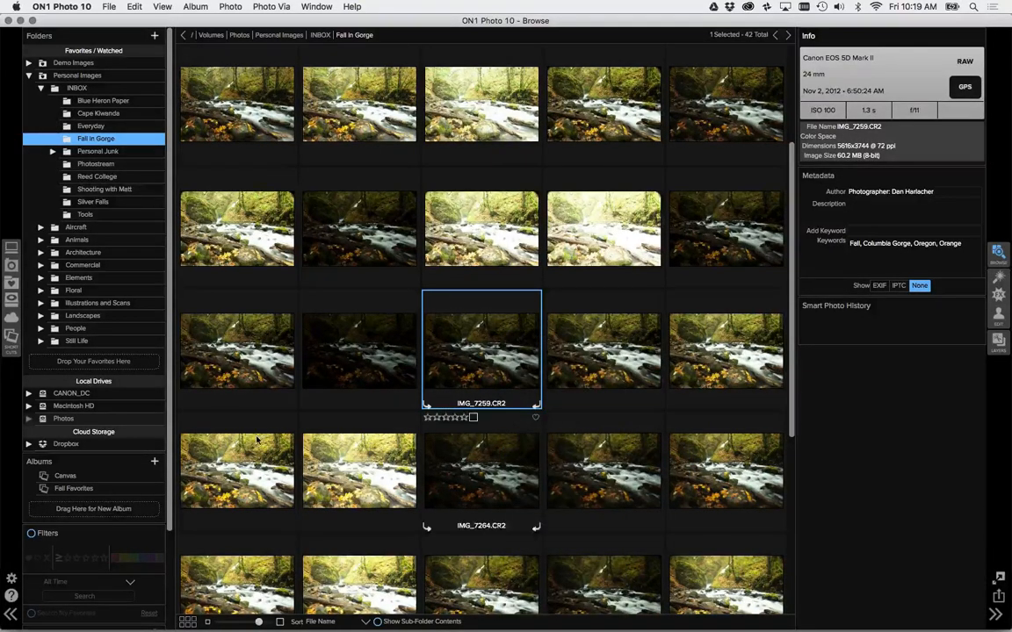
Show the Fall Favorites album and open MJK_5282 (before).jpg in the single-photo view.
left_click(60, 490)
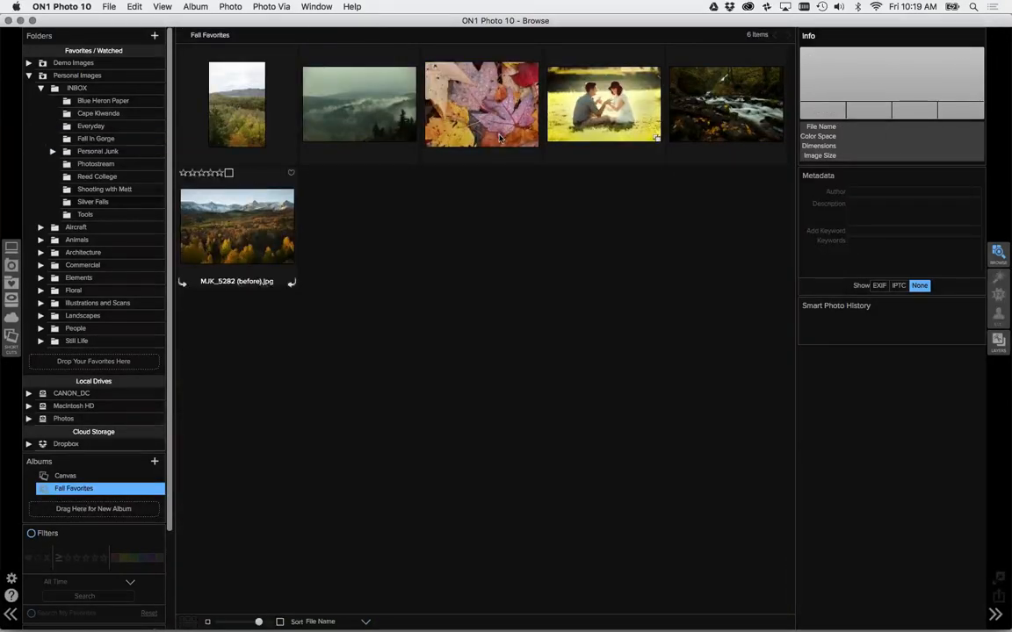
left_click(268, 232)
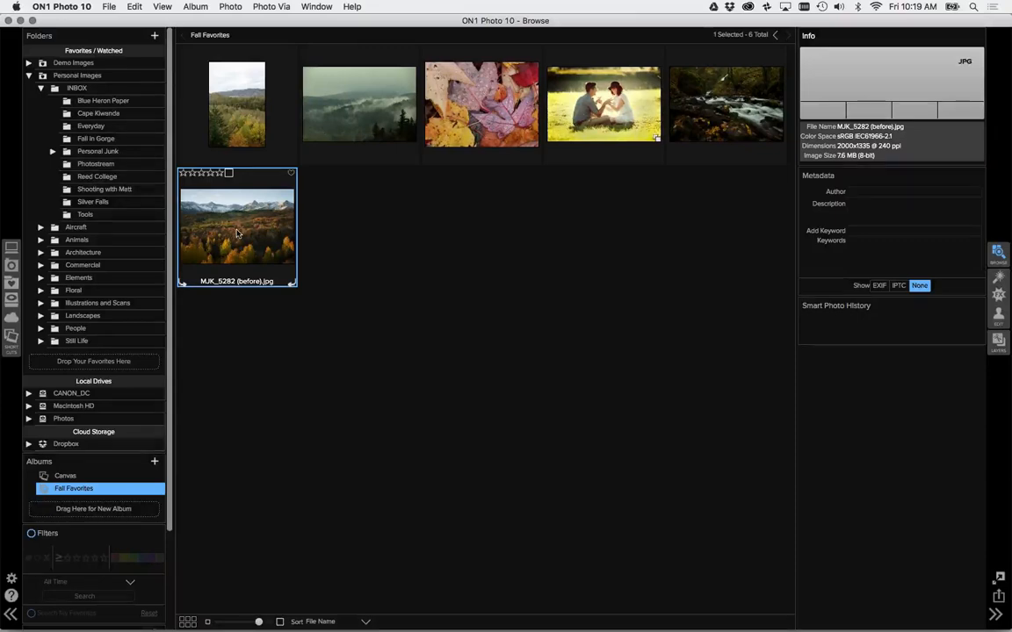
double_click(236, 232)
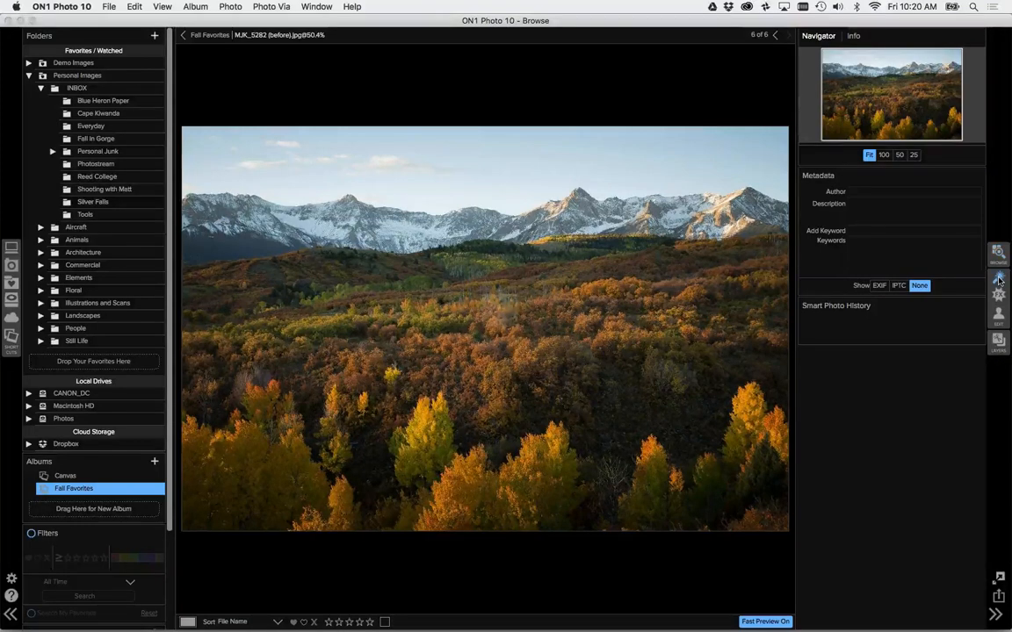
Open MJK_5282 (before).jpg in Enhance as a copy in Photoshop format, with the Smart Photo re-editable PSD option enabled.
left_click(997, 279)
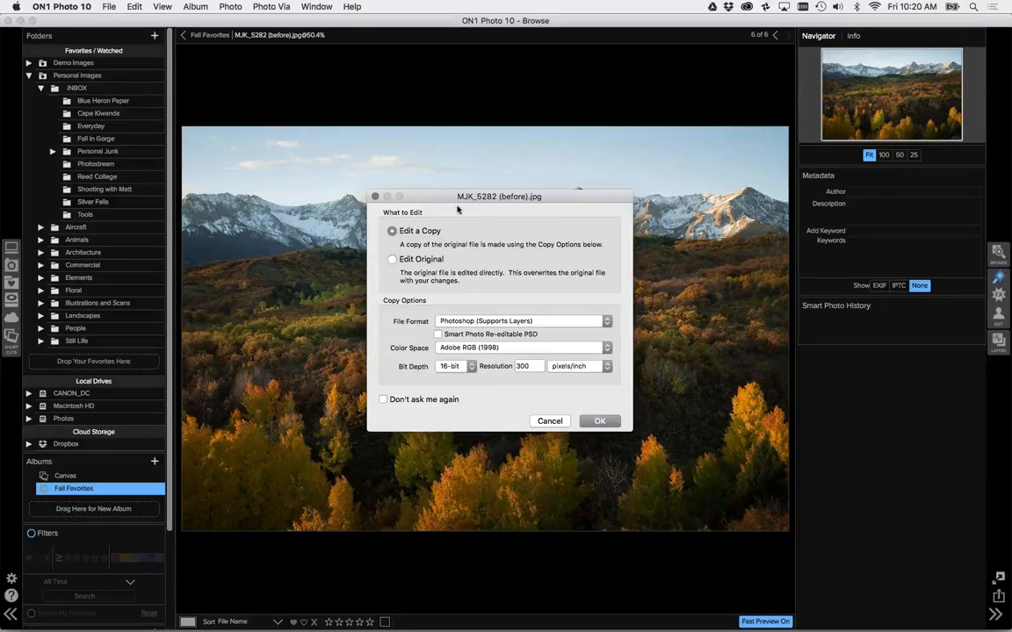
left_click(392, 259)
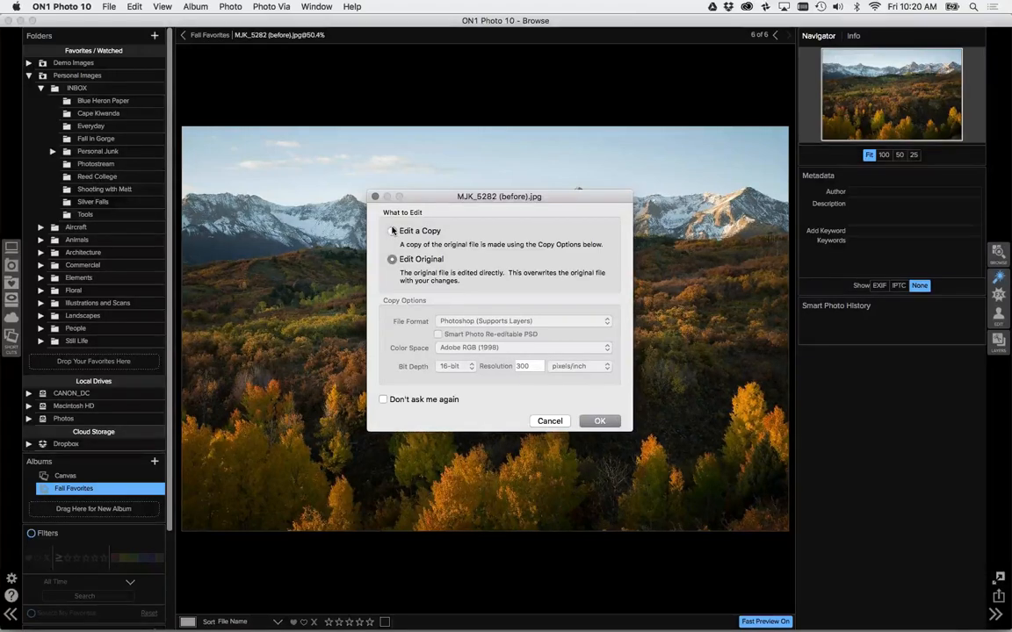
left_click(393, 231)
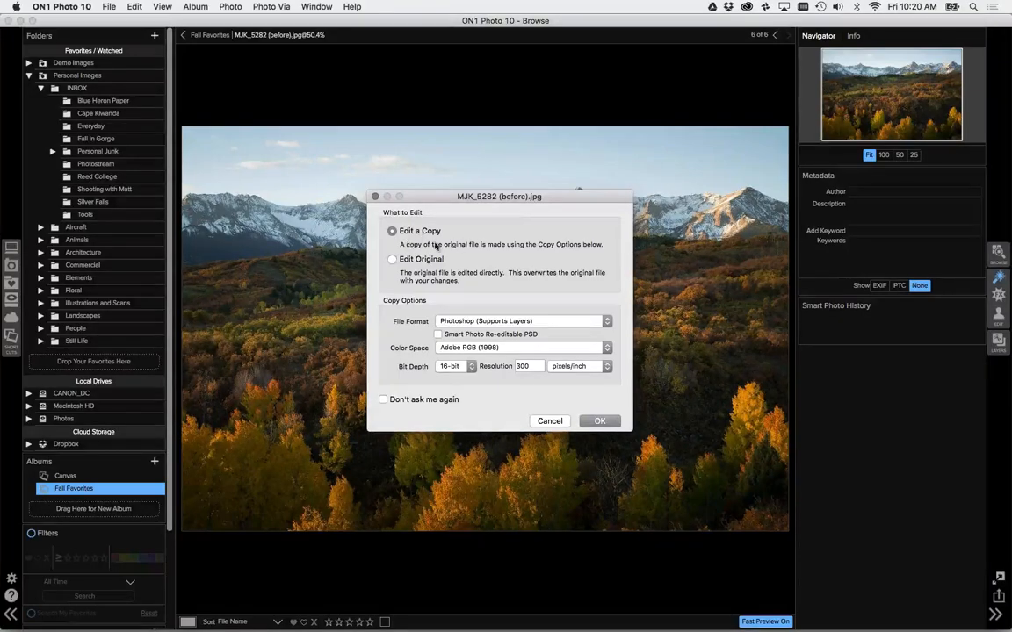
left_click(453, 322)
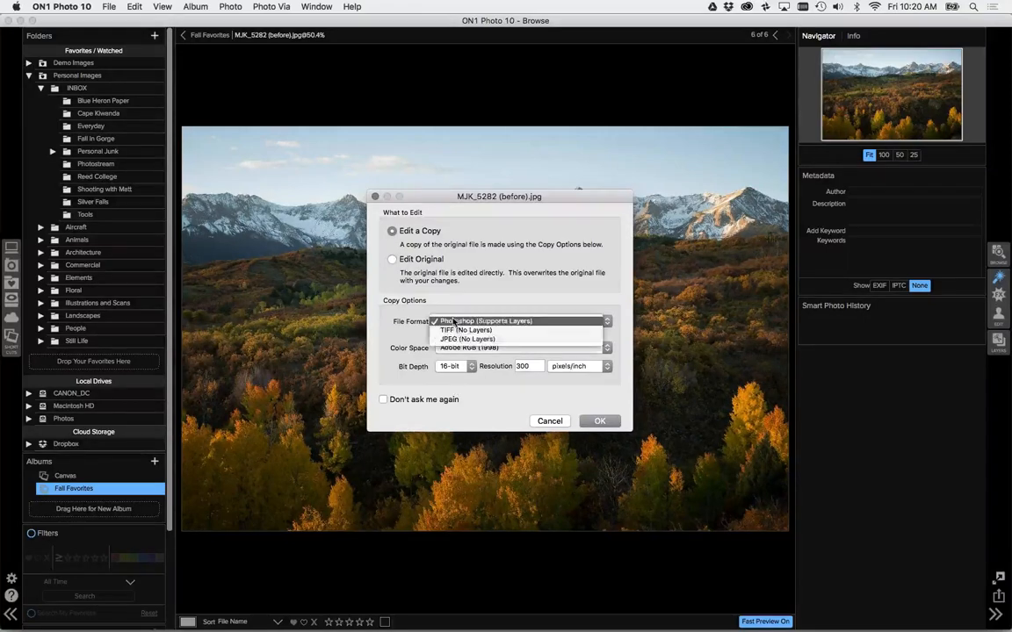
left_click(454, 322)
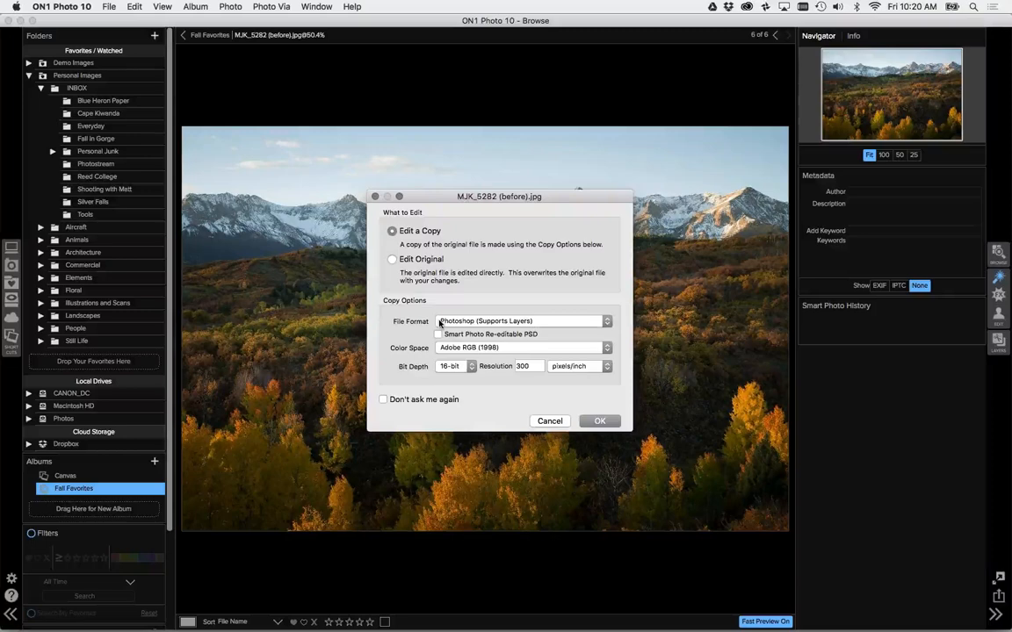
left_click(438, 334)
left_click(383, 400)
left_click(382, 400)
left_click(601, 422)
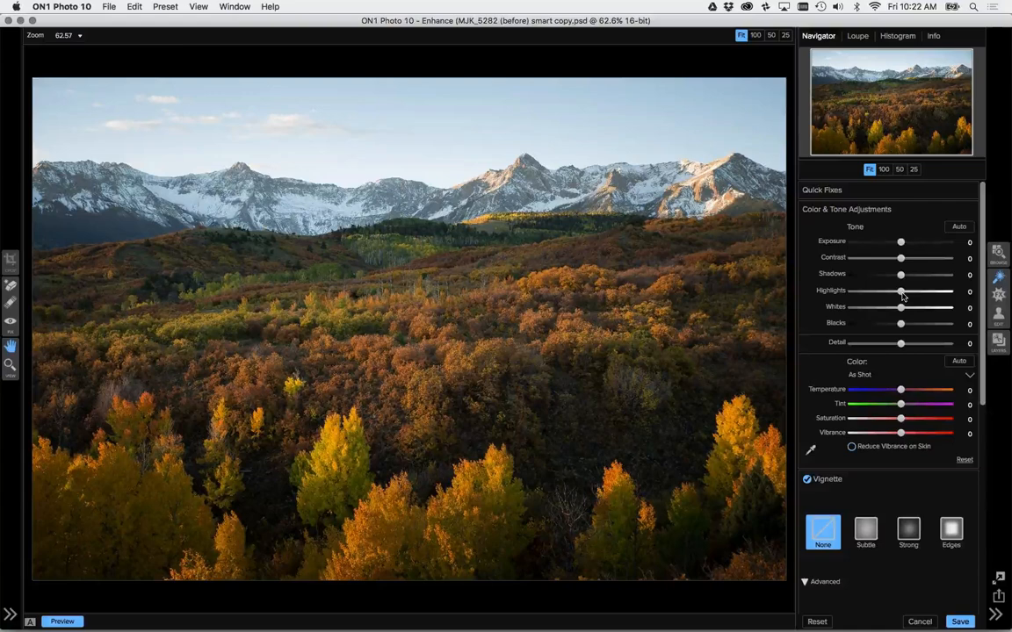
Adjust the photo's tone by setting Highlights to -80, Exposure to -1.05 and Shadows to 38.
left_click_drag(902, 295, 895, 296)
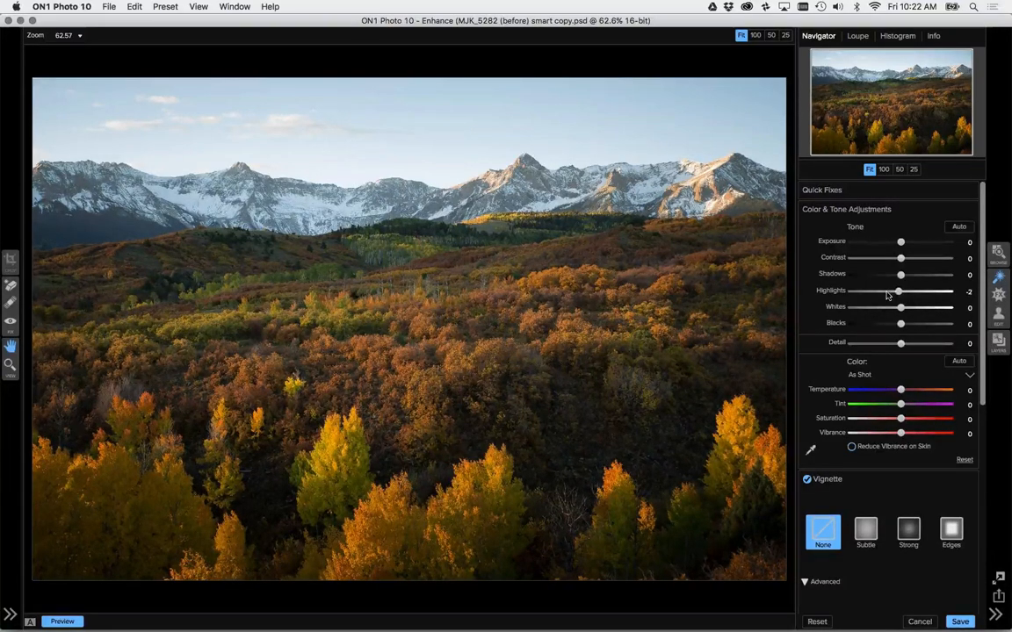
left_click_drag(881, 296, 853, 294)
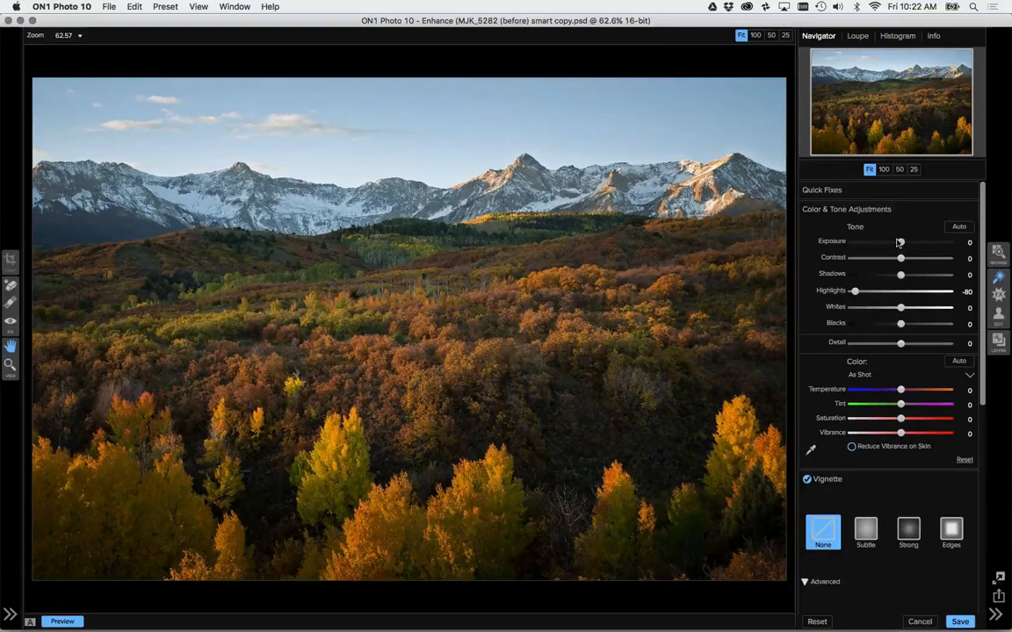
left_click_drag(900, 242, 891, 243)
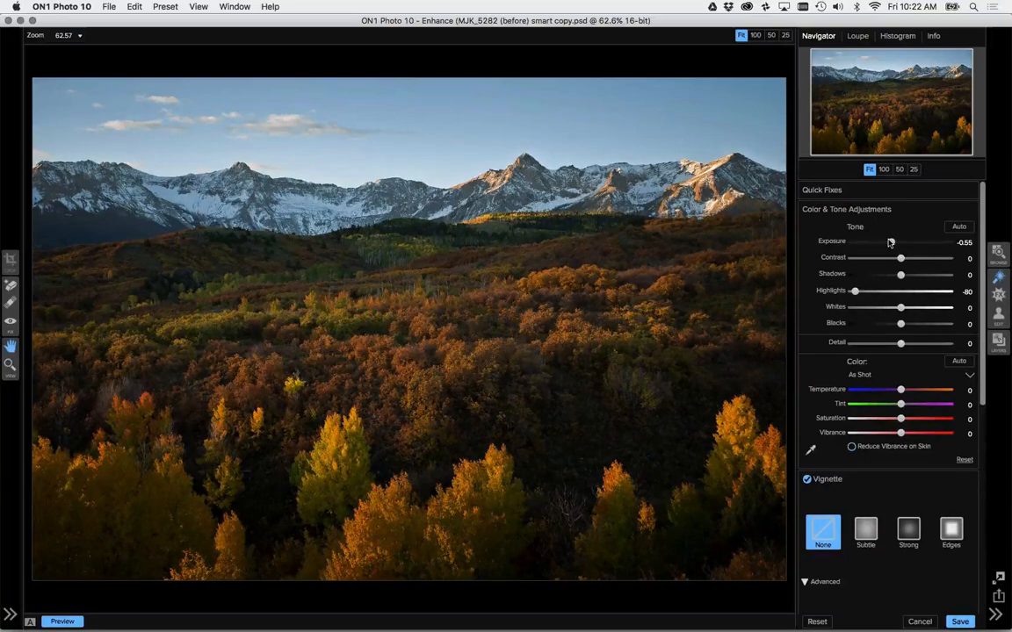
left_click_drag(890, 243, 887, 242)
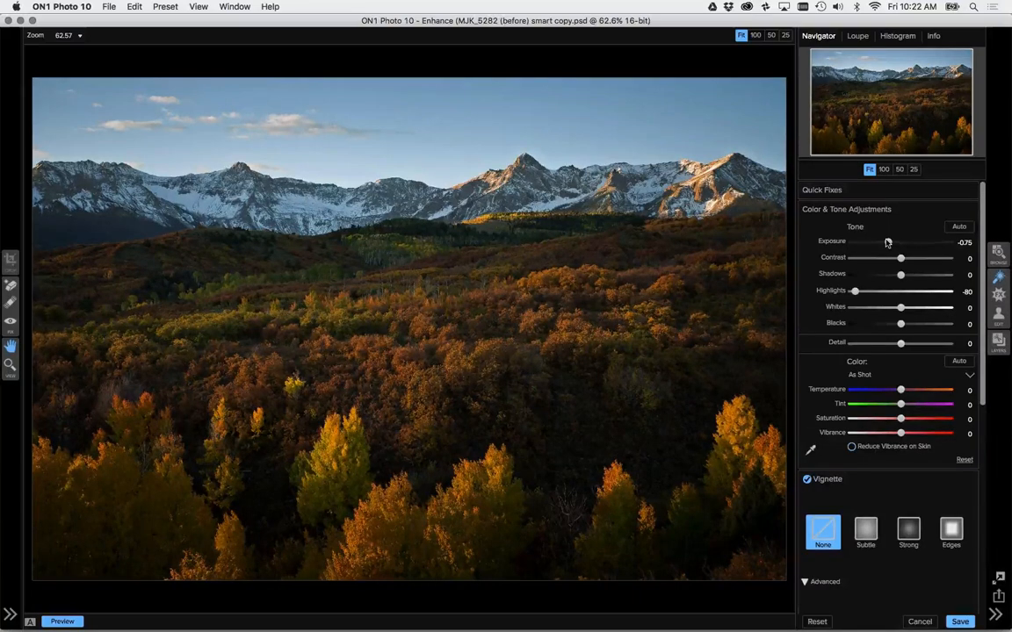
left_click_drag(887, 242, 882, 241)
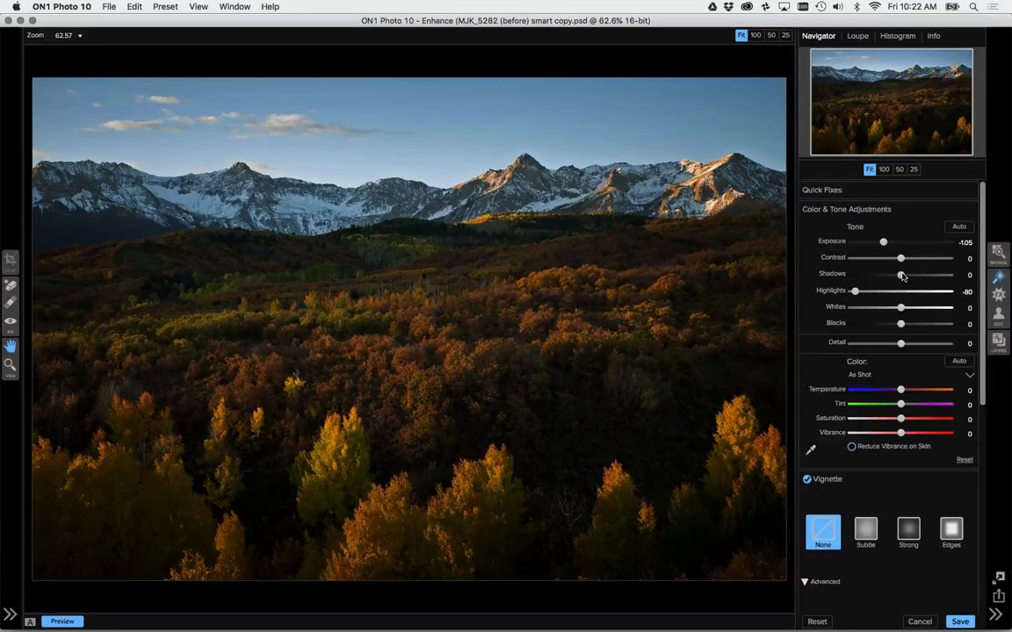
left_click_drag(901, 276, 926, 279)
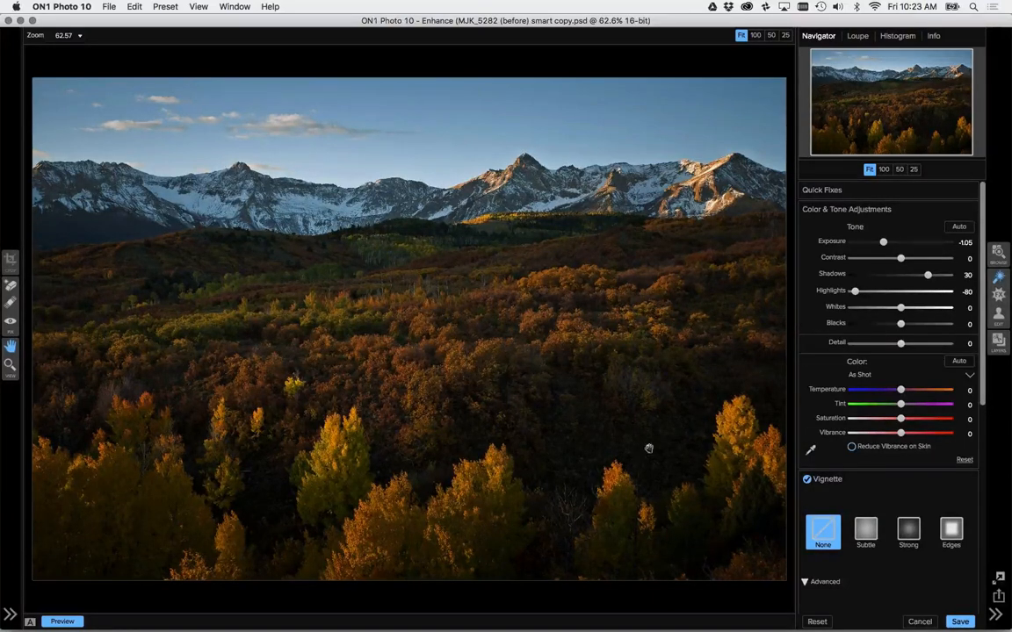
mouse_move(927, 275)
left_mouse_down()
mouse_move(945, 274)
mouse_move(932, 275)
left_mouse_up()
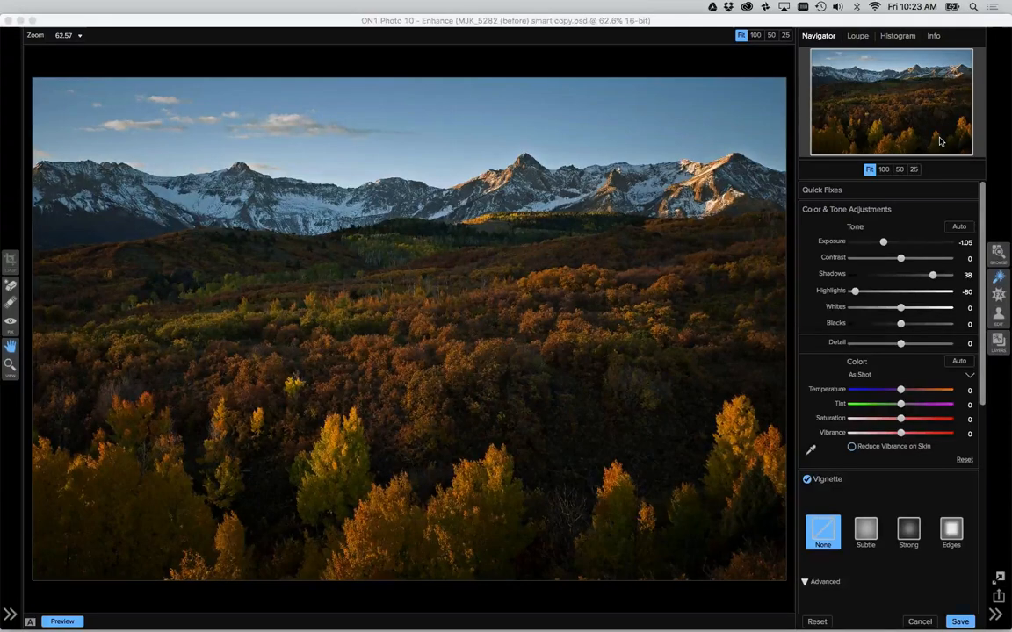
Set Blacks to -9 and Whites to 20 using the histogram and clipping view, and compare the result with the original.
left_click(898, 36)
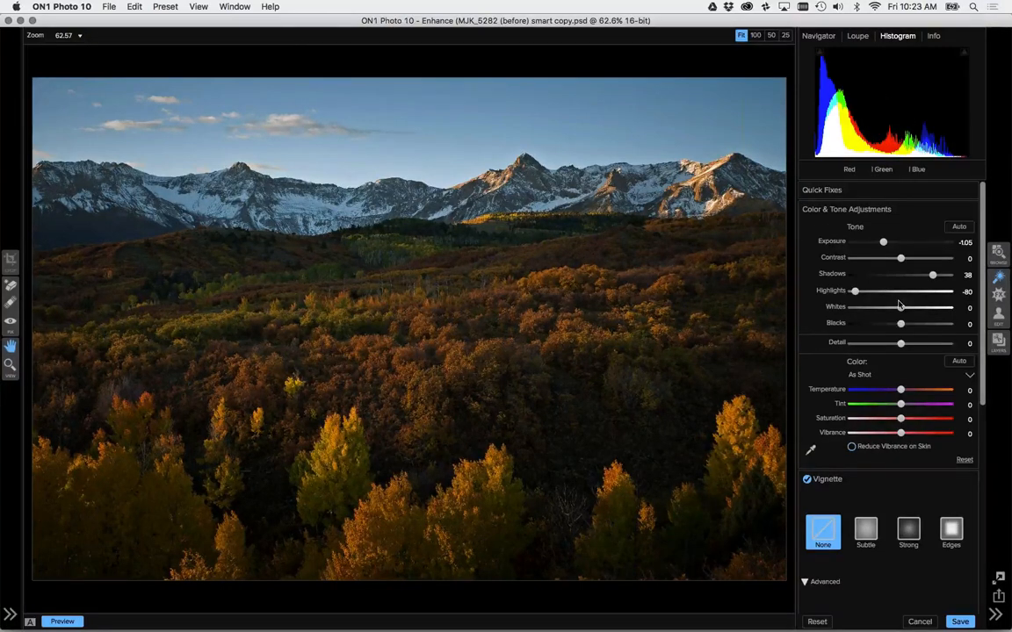
key("j")
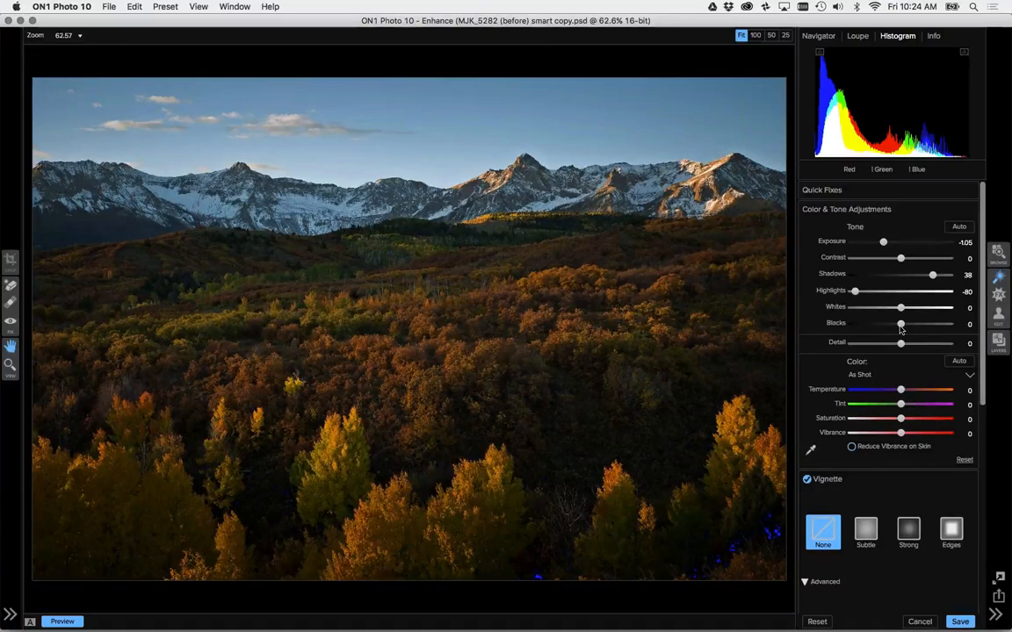
left_click_drag(900, 327, 890, 324)
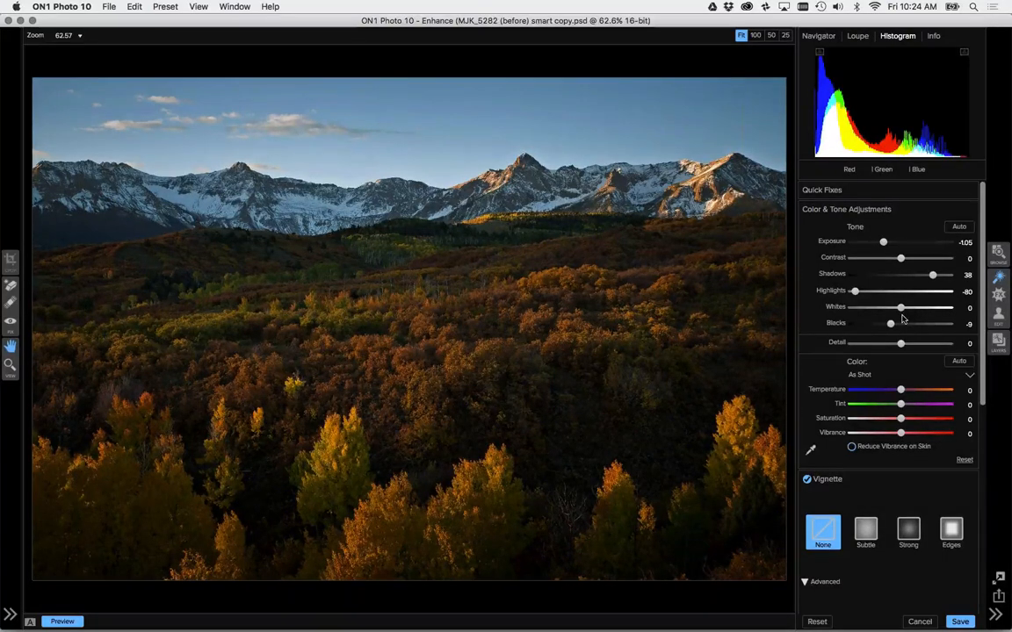
left_click_drag(901, 308, 922, 313)
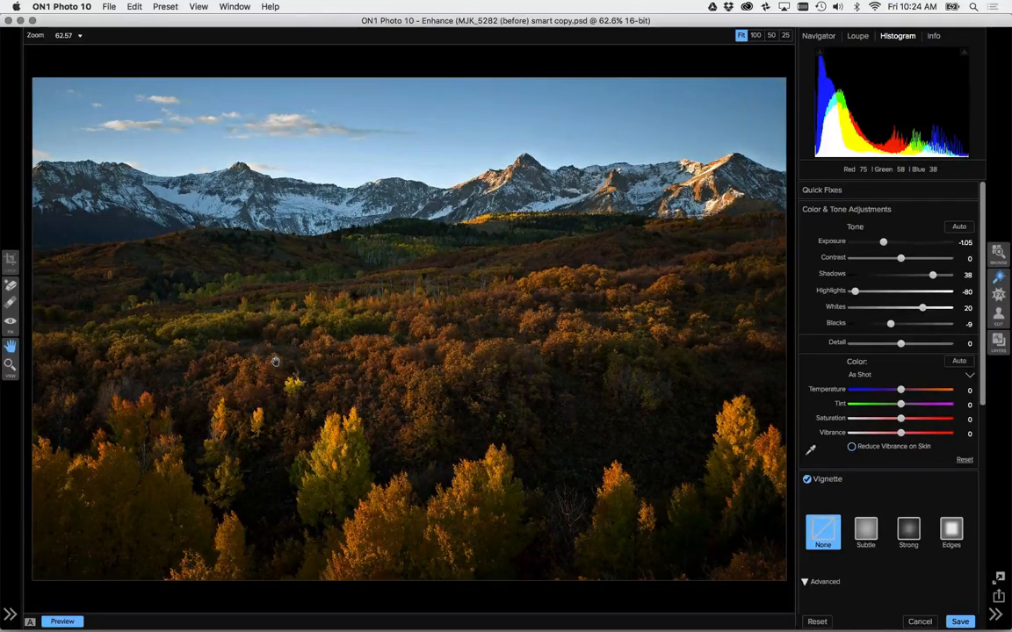
left_click(70, 623)
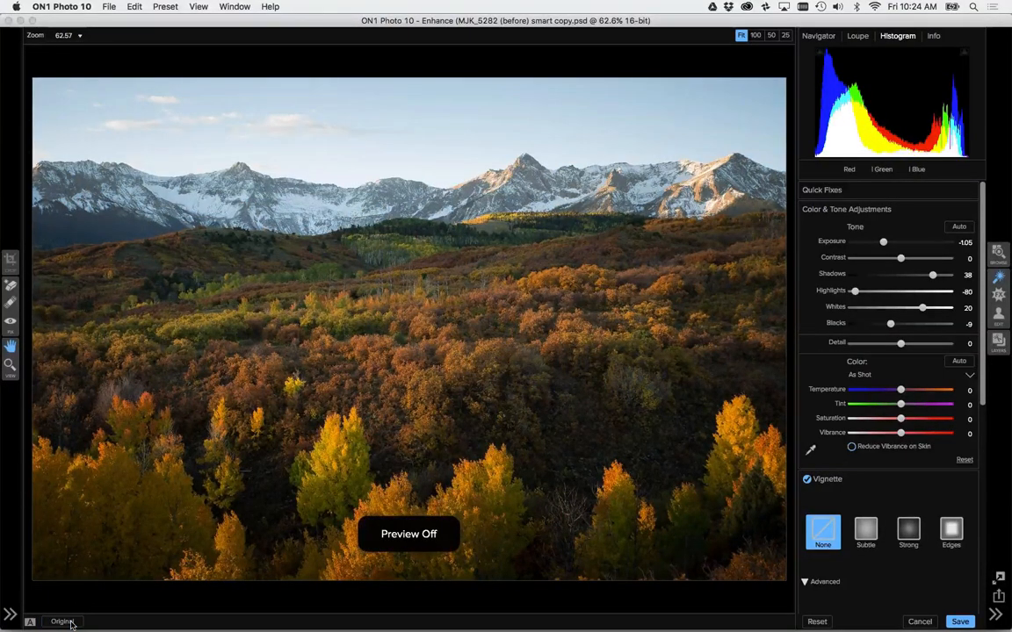
left_click(71, 624)
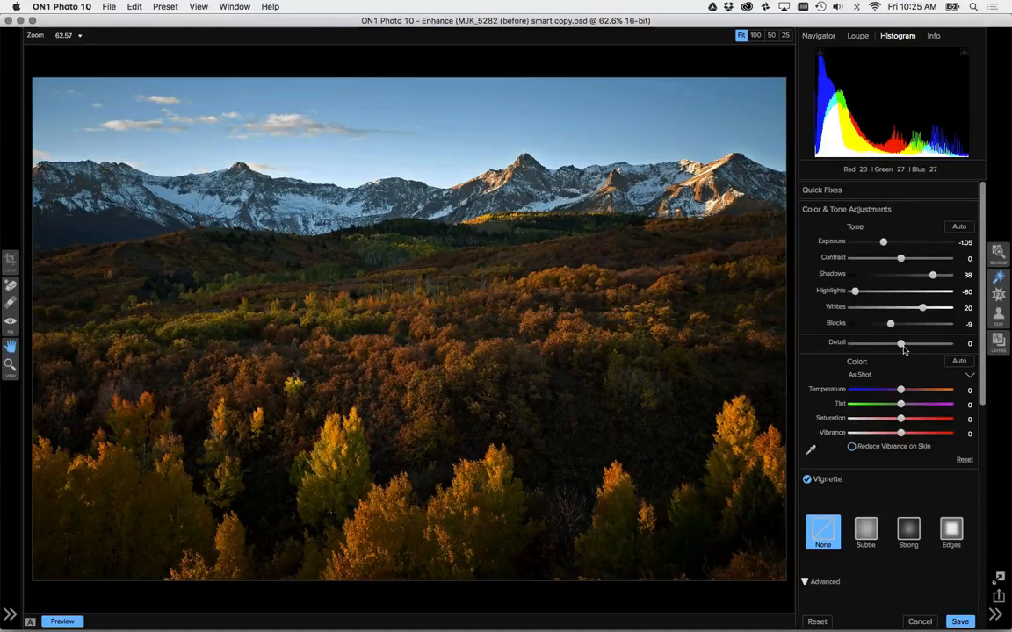
Set Detail to 18, Temperature to 30, Tint to 8 and Vibrance to 14, and apply the Strong vignette.
left_click_drag(903, 349, 911, 349)
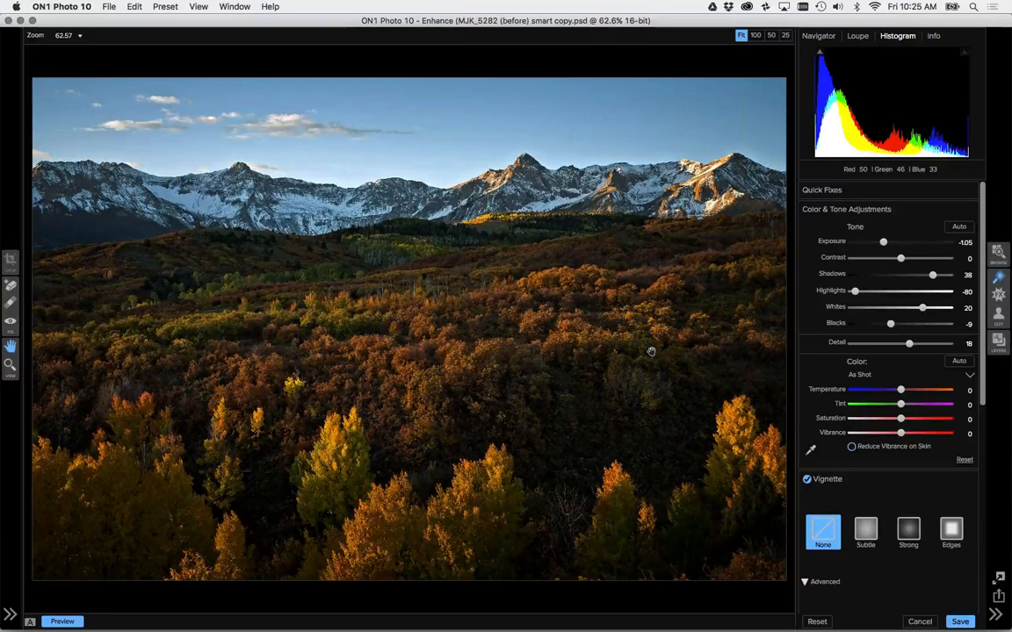
left_click_drag(900, 389, 904, 390)
mouse_move(910, 392)
left_mouse_down()
mouse_move(923, 395)
mouse_move(911, 408)
left_mouse_up()
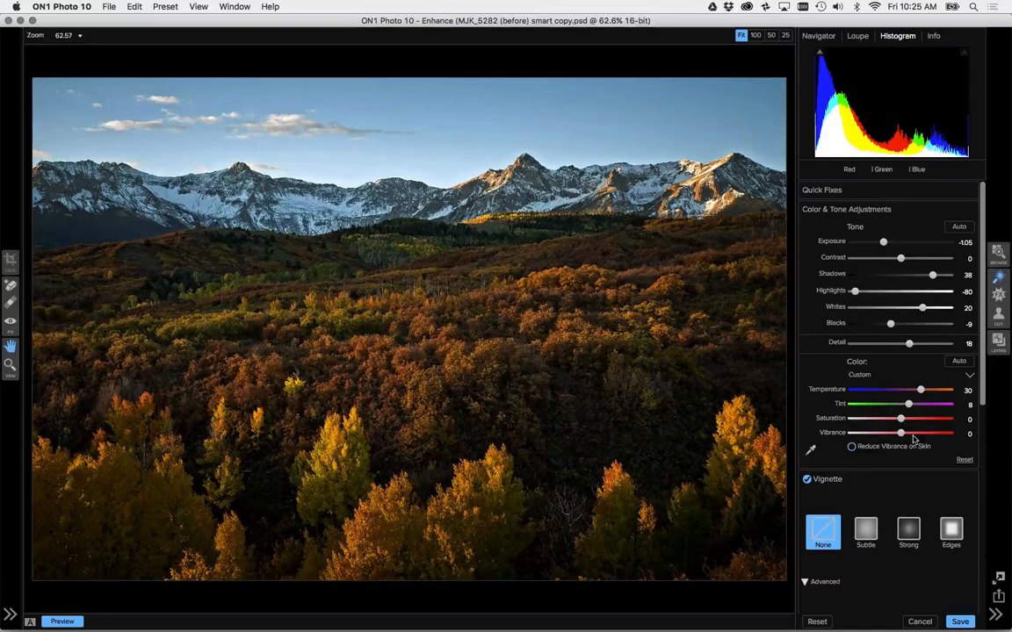
left_click(913, 436)
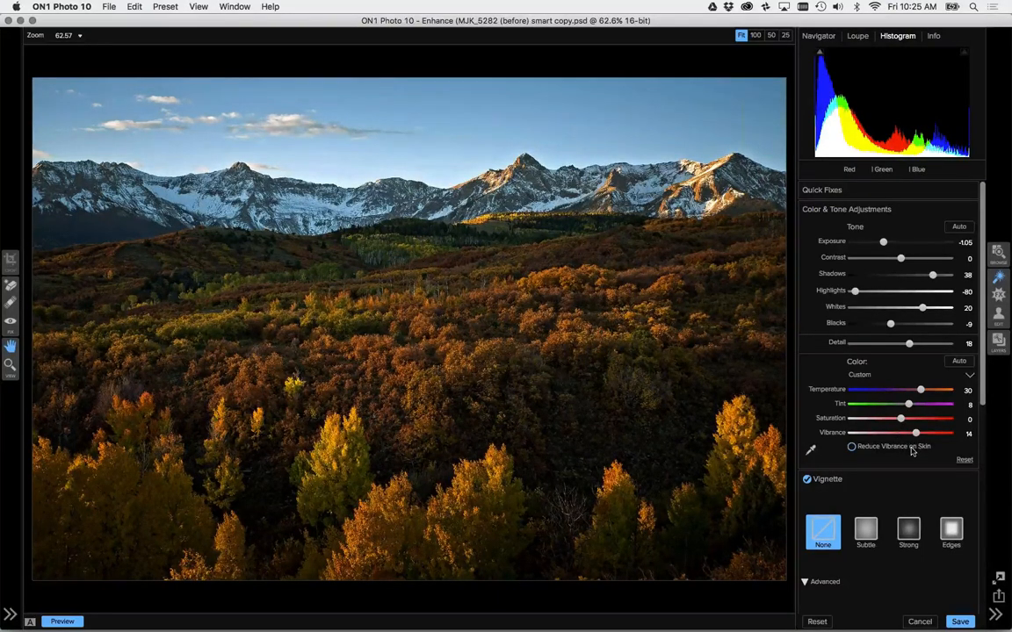
left_click(914, 527)
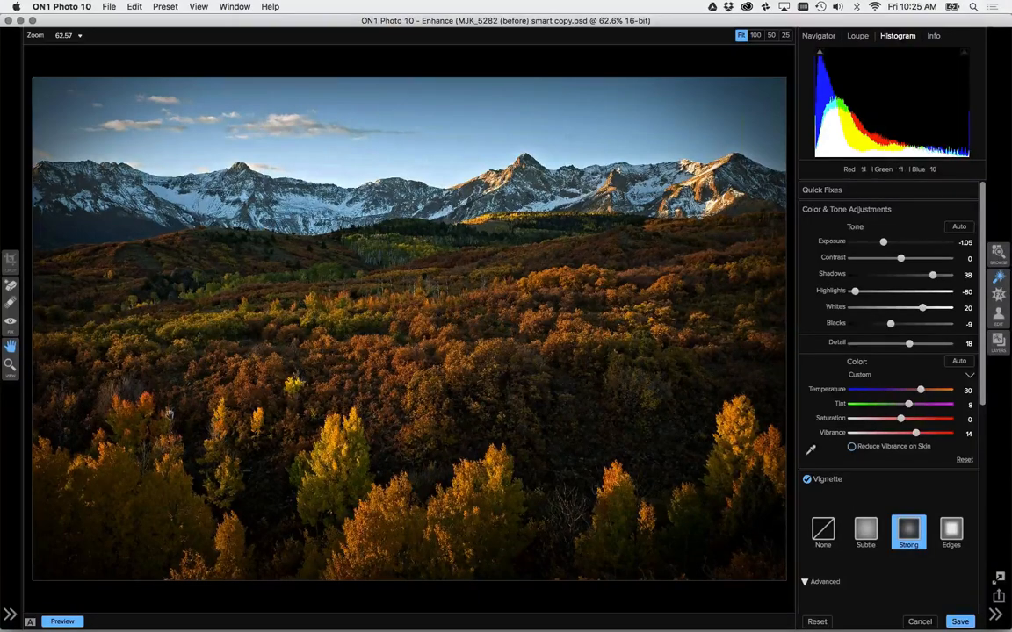
Compare the enhanced photo with the original and check it for clipped areas.
left_click(65, 623)
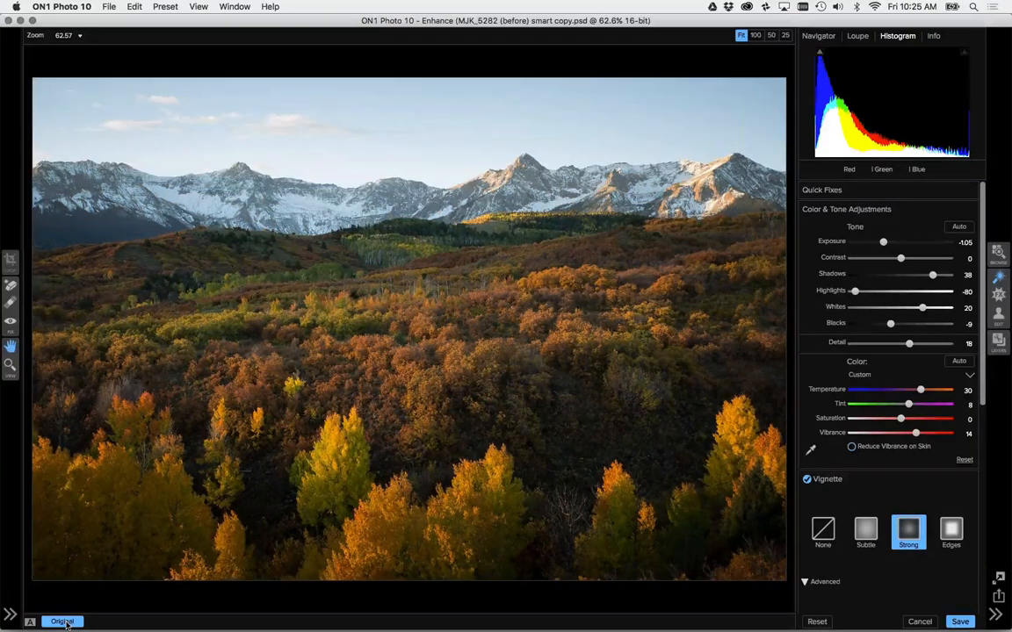
left_click(65, 623)
left_click(66, 622)
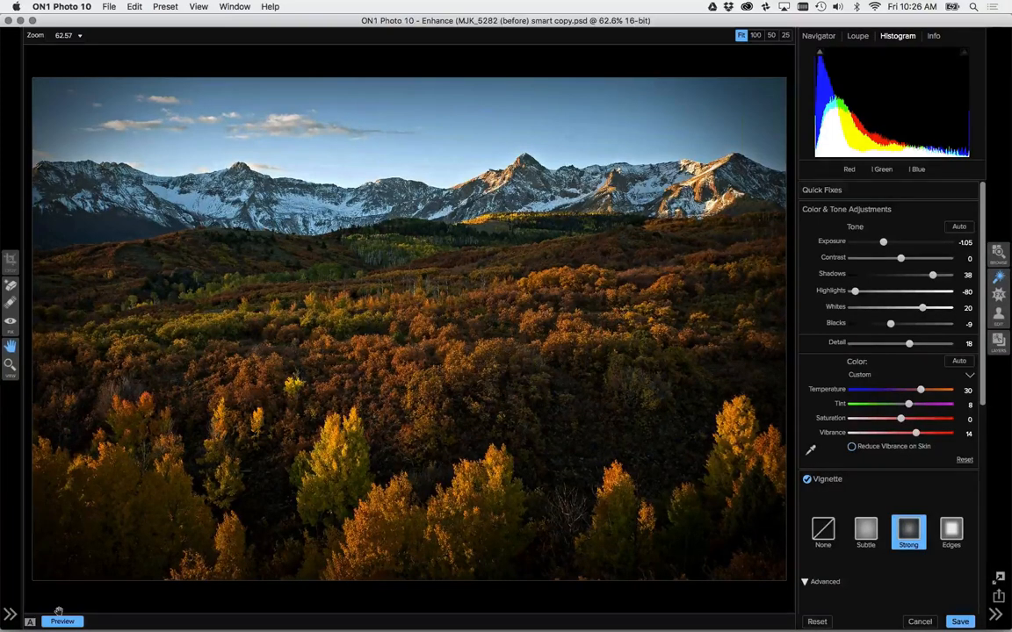
key("j")
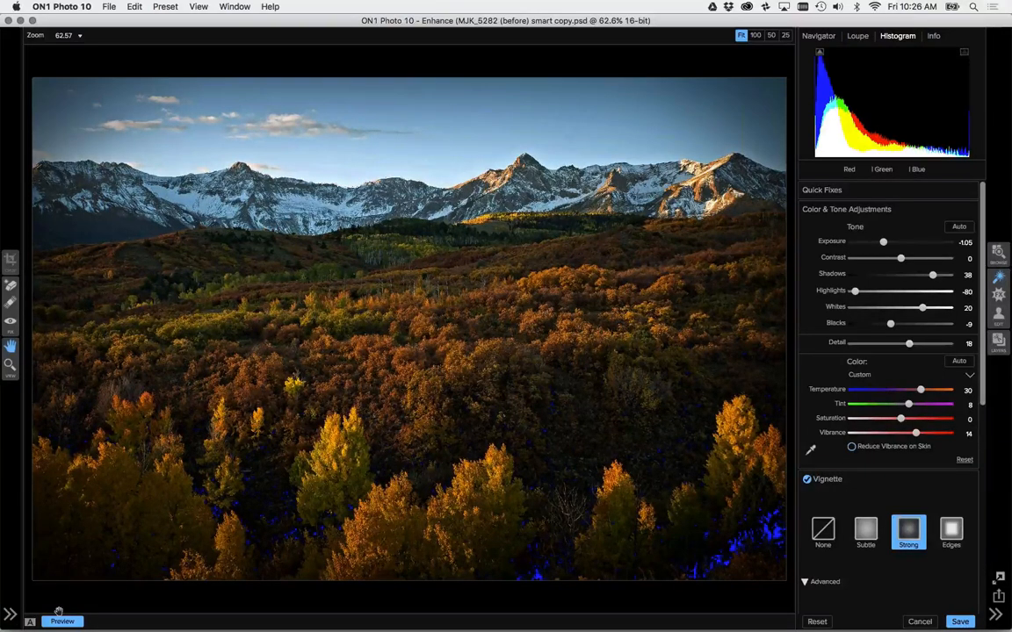
key("j")
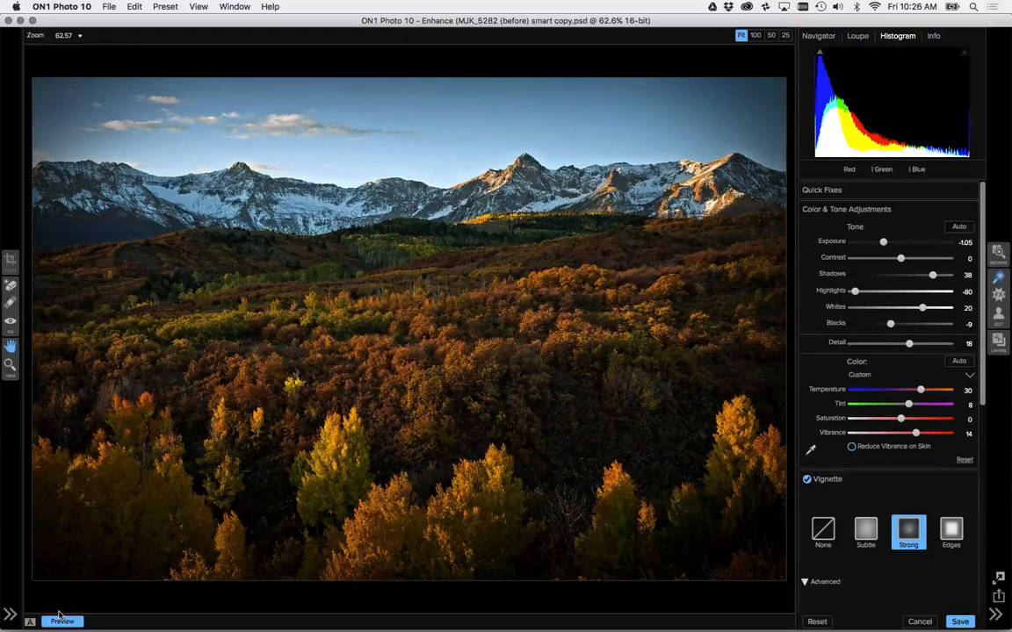
left_click(62, 621)
left_click(68, 621)
Look through the list of keyboard shortcuts for Enhance and close it.
left_click(270, 6)
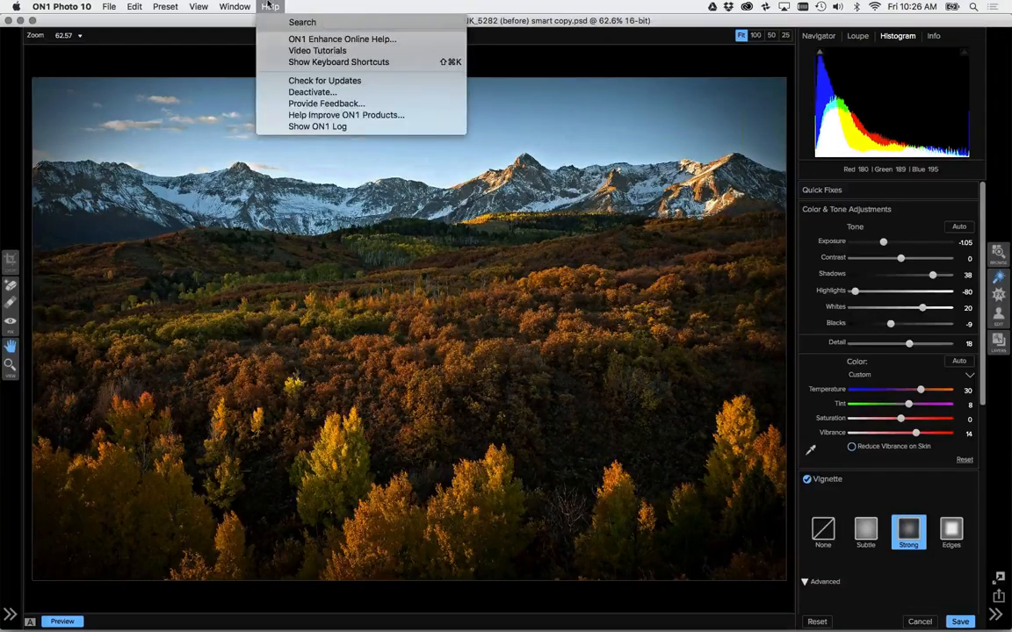
left_click(307, 62)
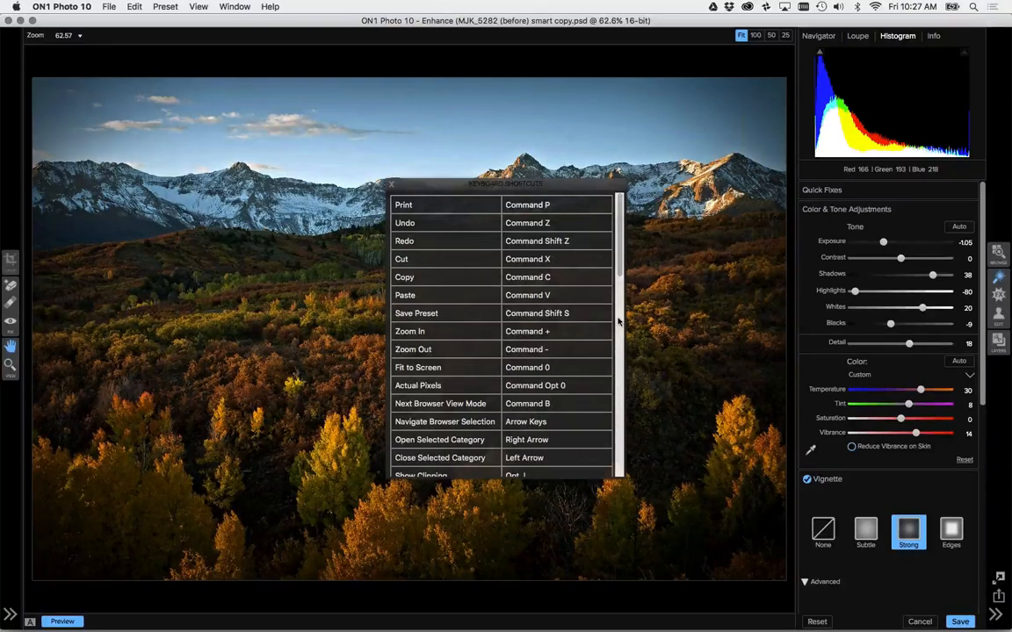
scroll(615, 321, "down", 4)
scroll(618, 346, "down", 10)
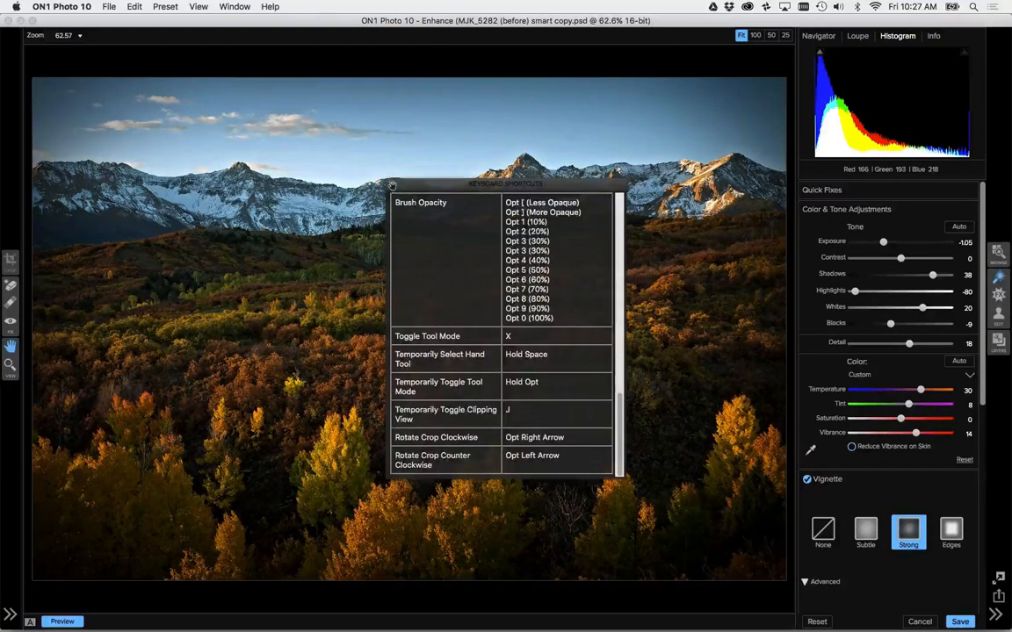
left_click(392, 185)
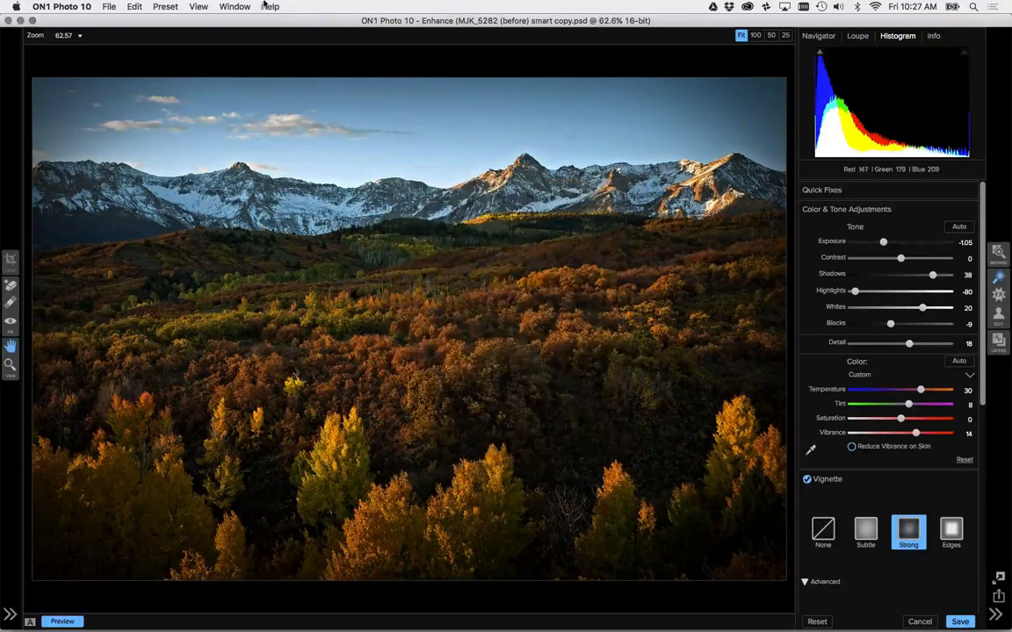
left_click(167, 5)
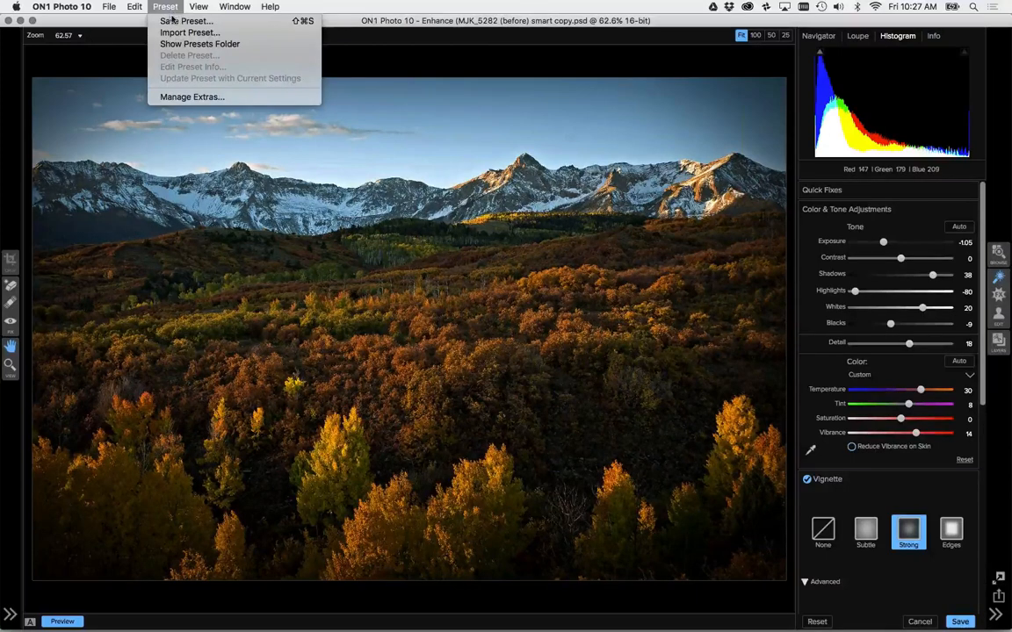
left_click(357, 67)
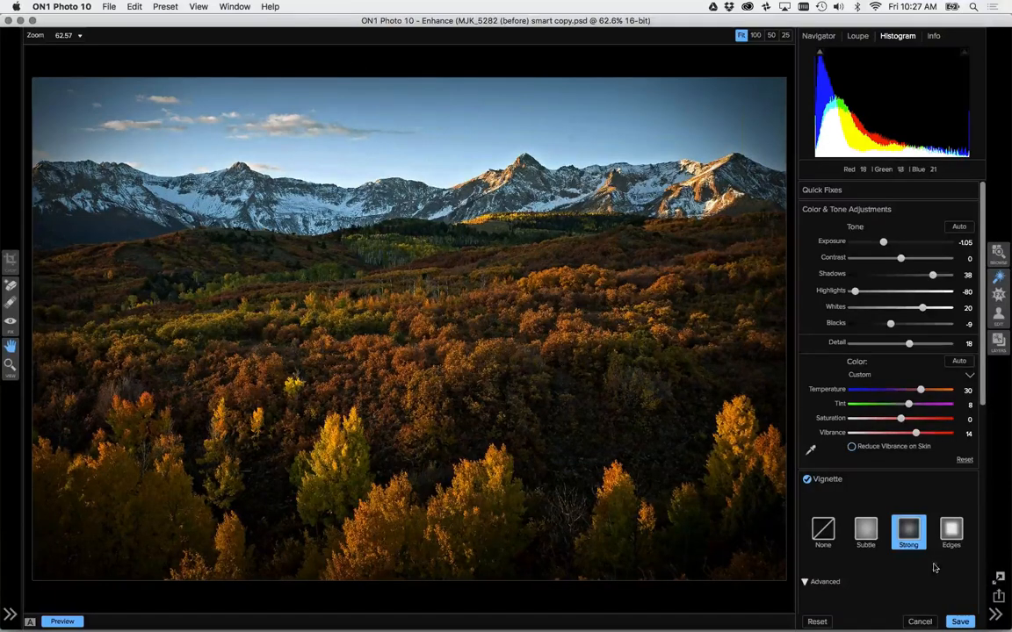
Save the enhanced smart copy and show the Fall Favorites album as a thumbnail grid.
left_click(958, 622)
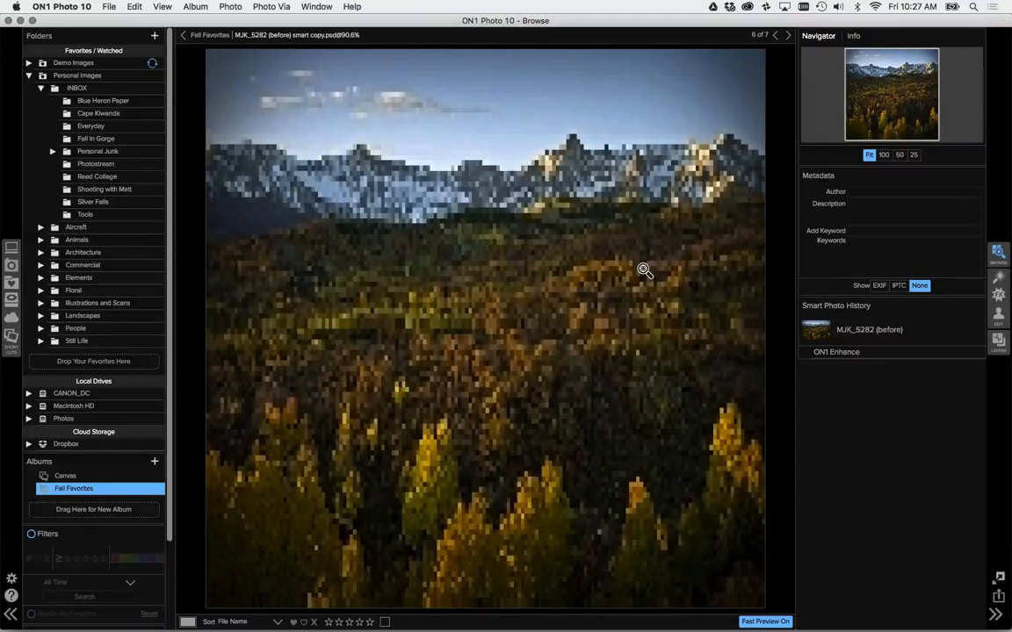
left_click(188, 622)
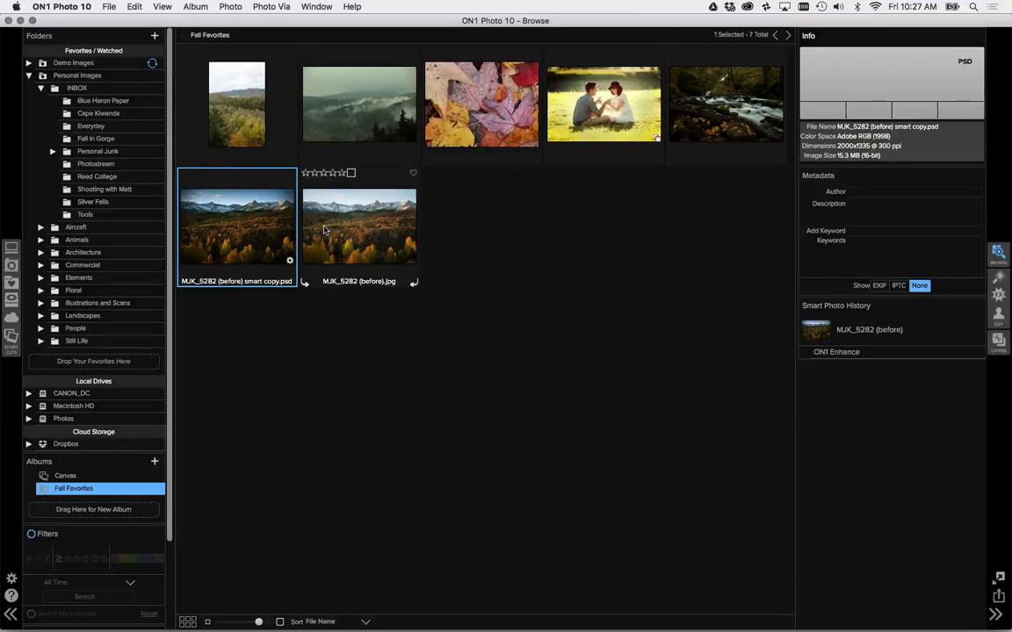
Reopen the Enhance edit of MJK_5282 (before) smart copy.psd, change its vignette to Subtle and save it.
left_click(324, 231)
left_click(237, 237)
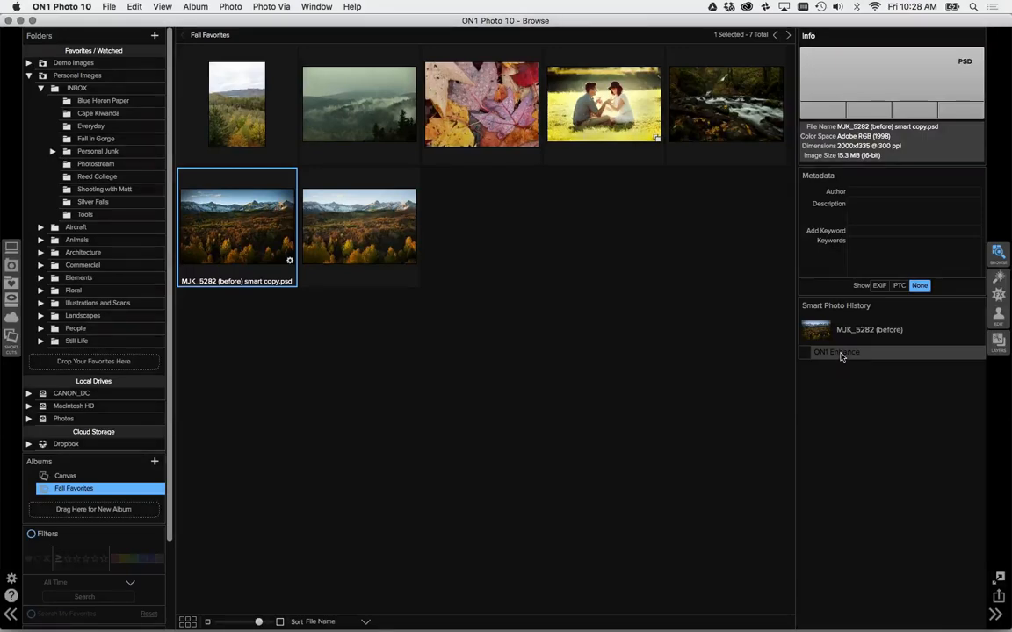
left_click(839, 353)
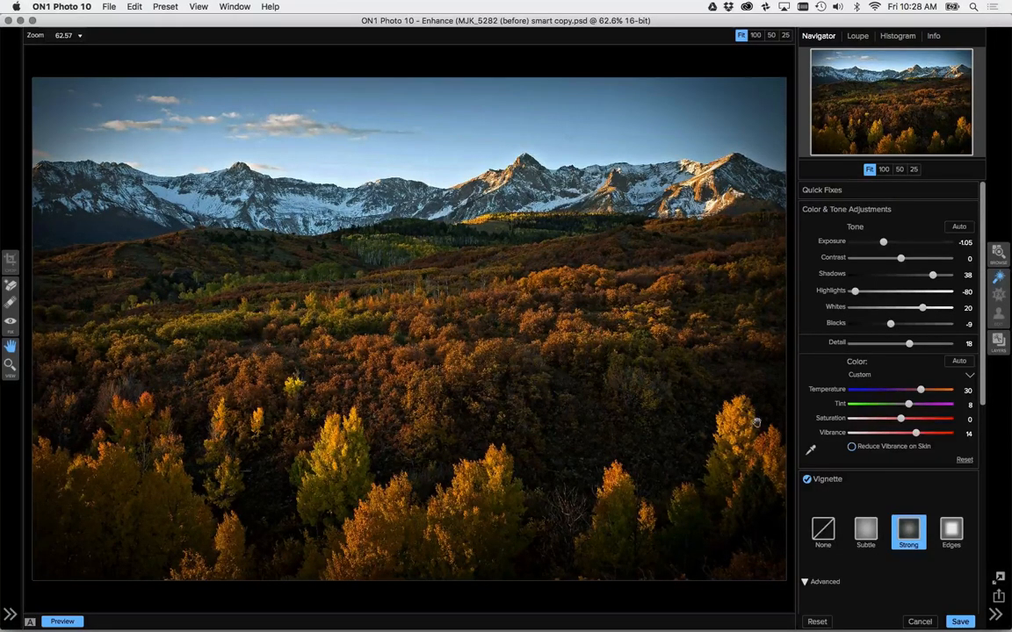
left_click(878, 529)
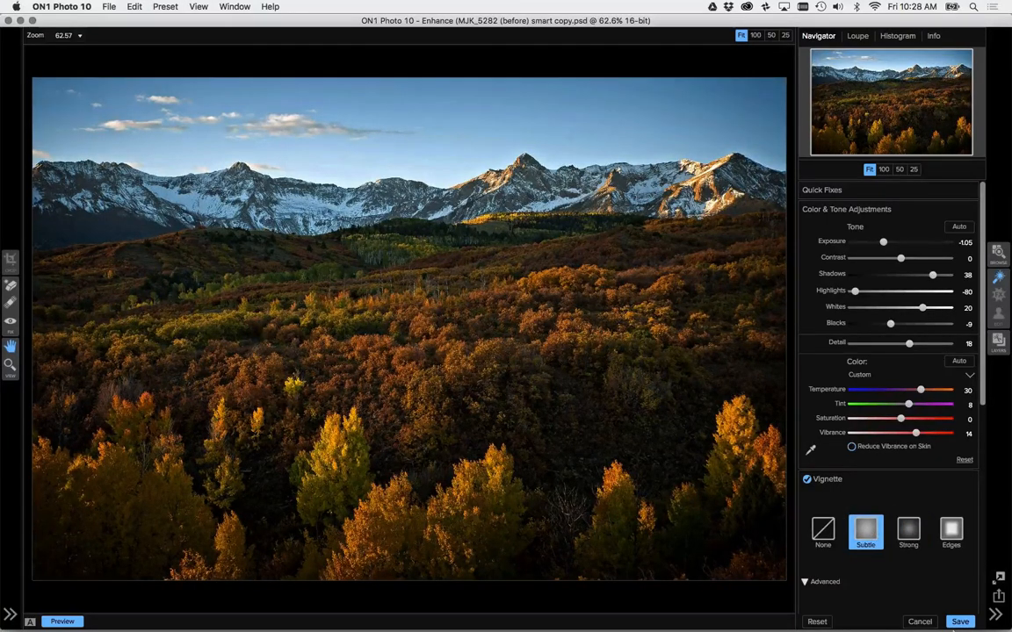
left_click(963, 622)
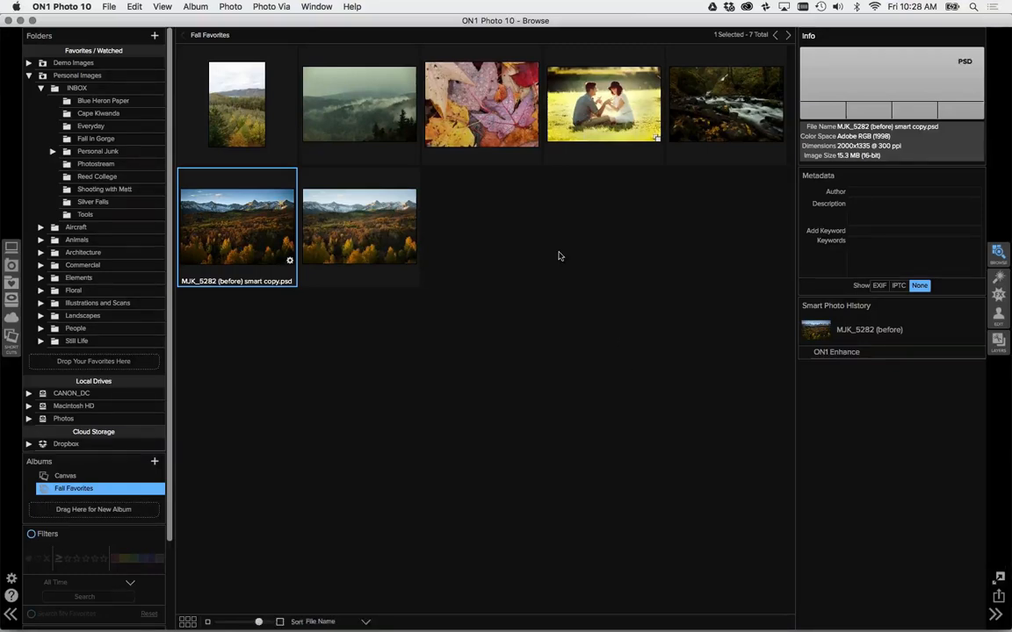
Open the leaf photo DSCF1981.JPG in Effects as a re-editable 16-bit Photoshop copy in Adobe RGB (1998) at 300 pixels/inch.
double_click(512, 118)
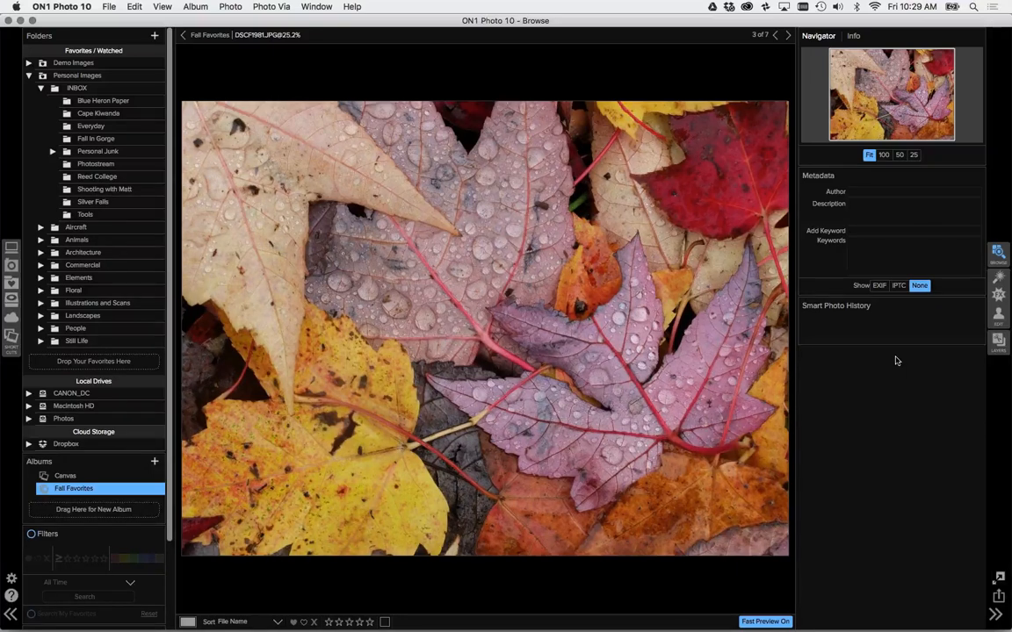
left_click(999, 296)
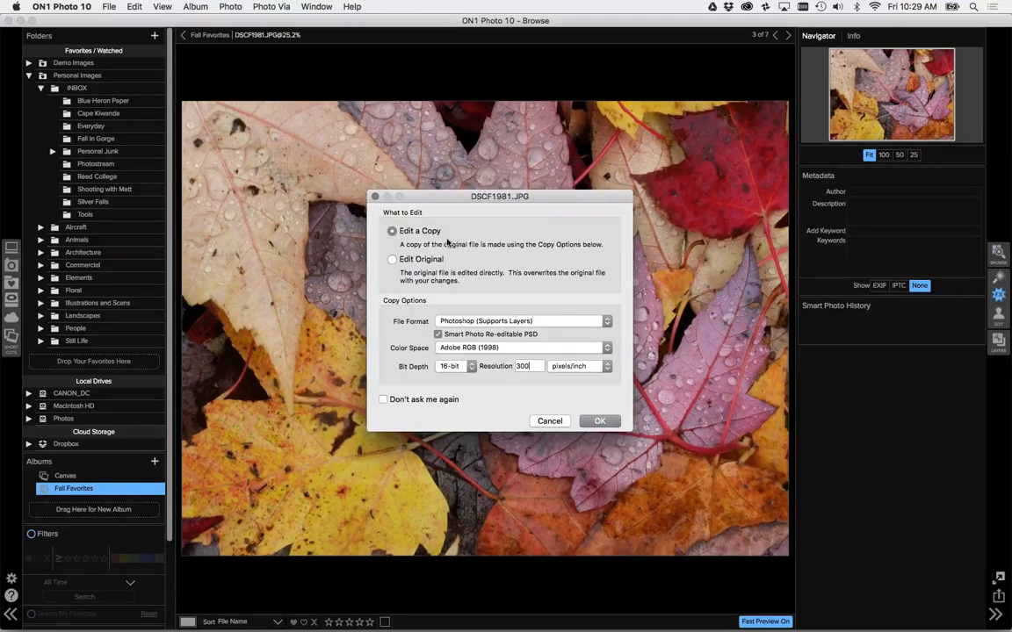
left_click(597, 422)
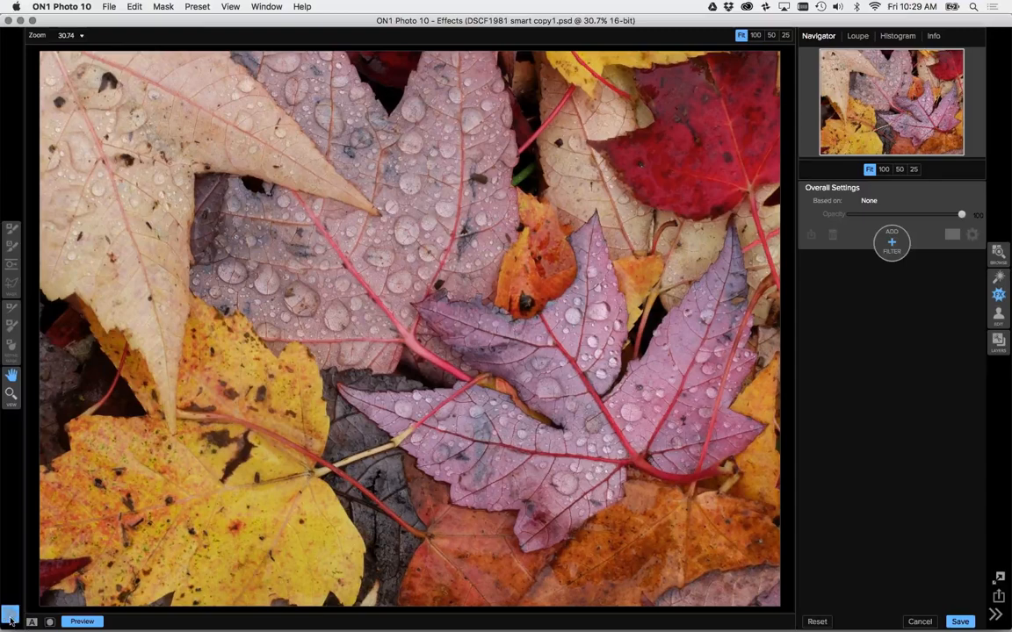
Show the effects browser and look through its preset categories and its list of filters.
left_click(10, 617)
left_click(29, 56)
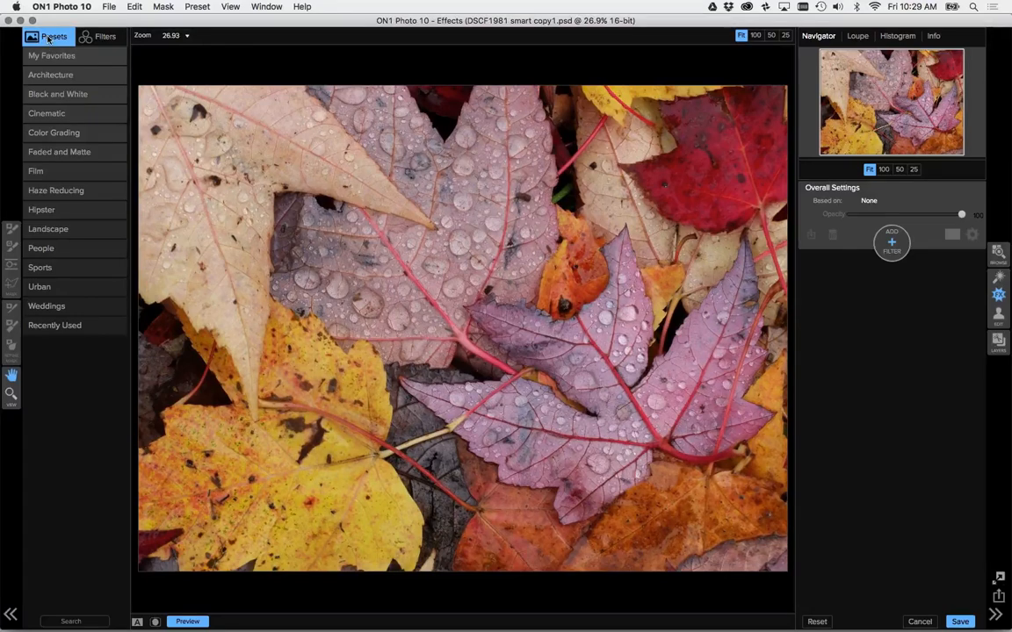
left_click(83, 38)
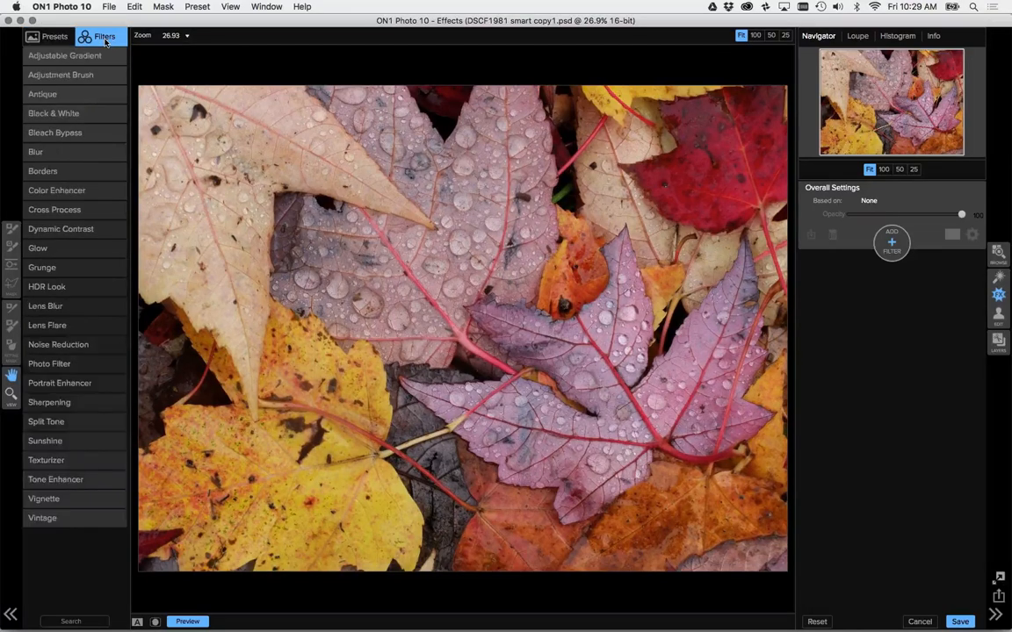
left_click(51, 37)
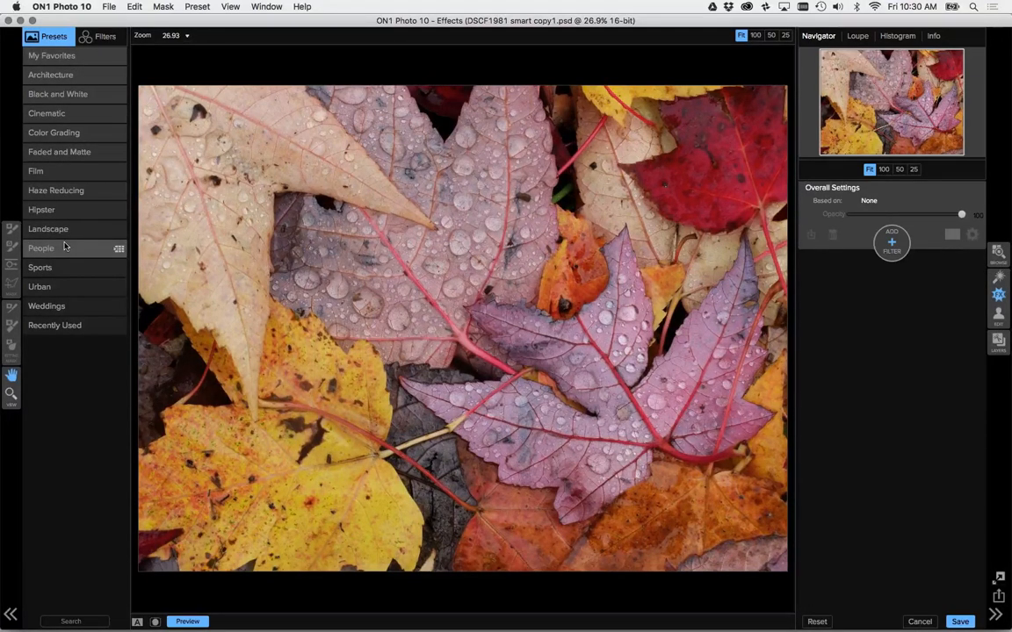
left_click(103, 36)
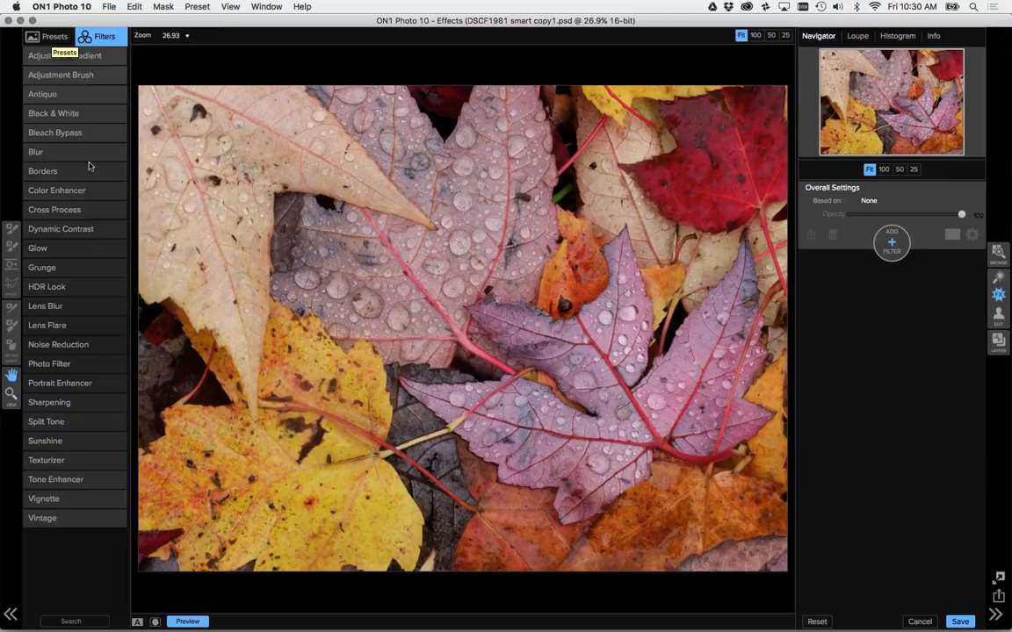
Add a Dynamic Contrast filter to the leaf photo and reset its Medium and Large detail to 0.
left_click(895, 250)
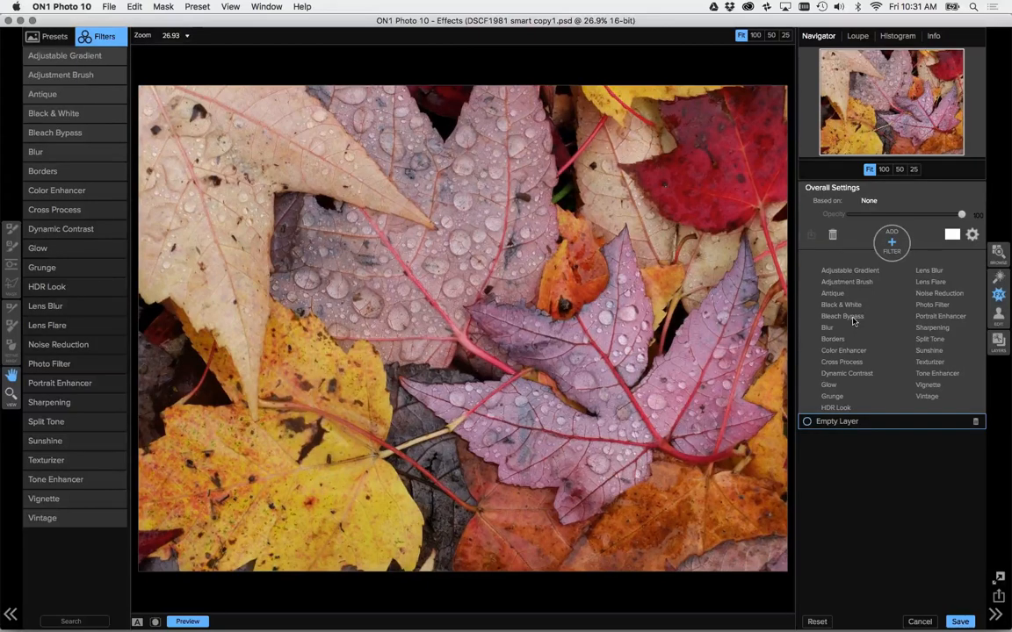
left_click(855, 379)
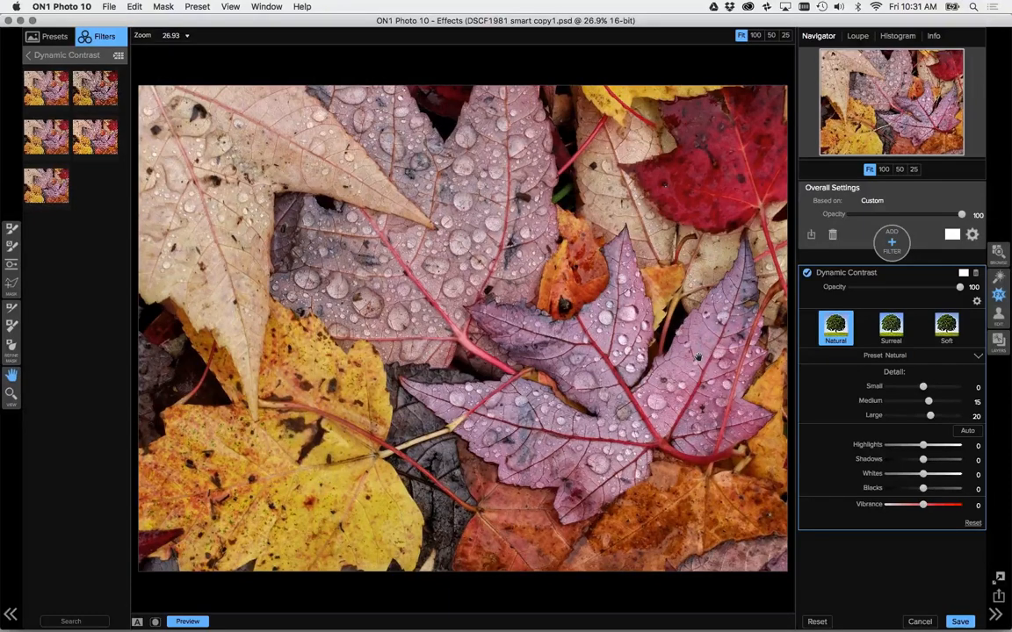
double_click(869, 401)
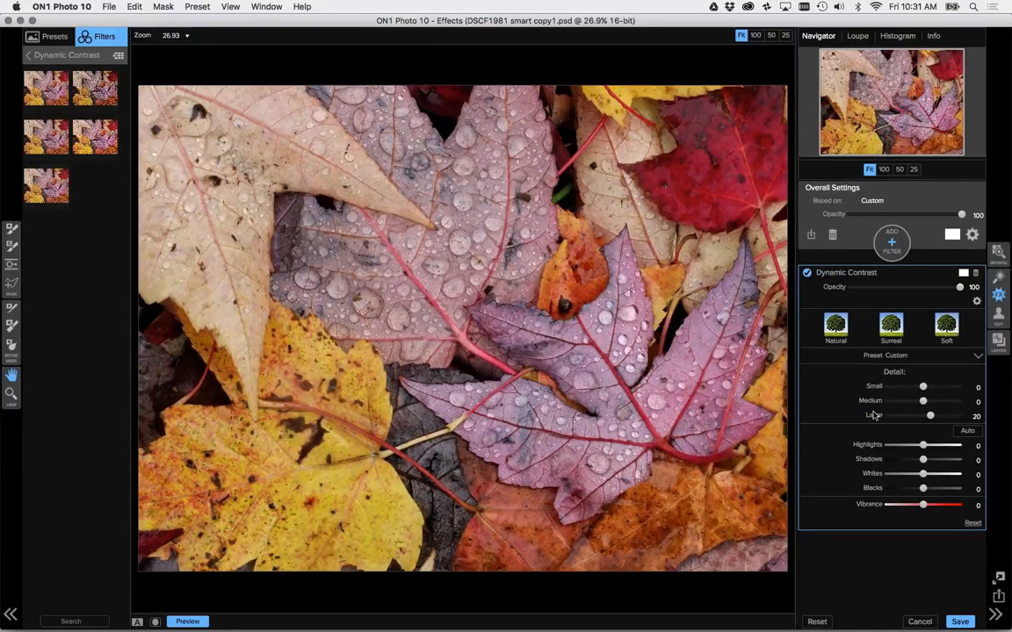
double_click(874, 414)
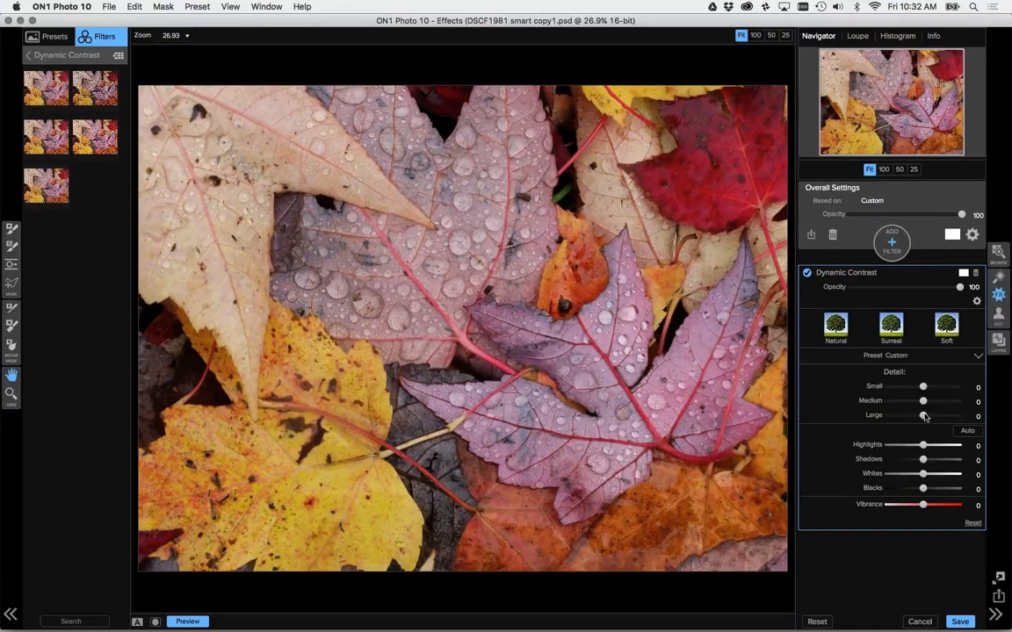
Try Large detail at 97 and Medium detail at 97 in turn, resetting each to 0.
left_click_drag(922, 414, 957, 420)
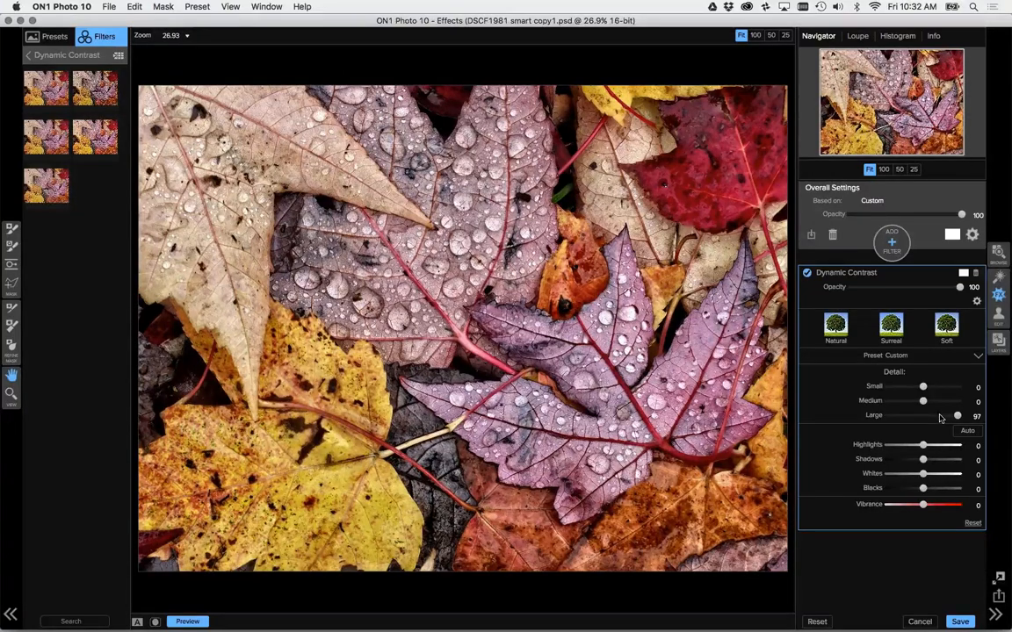
double_click(875, 415)
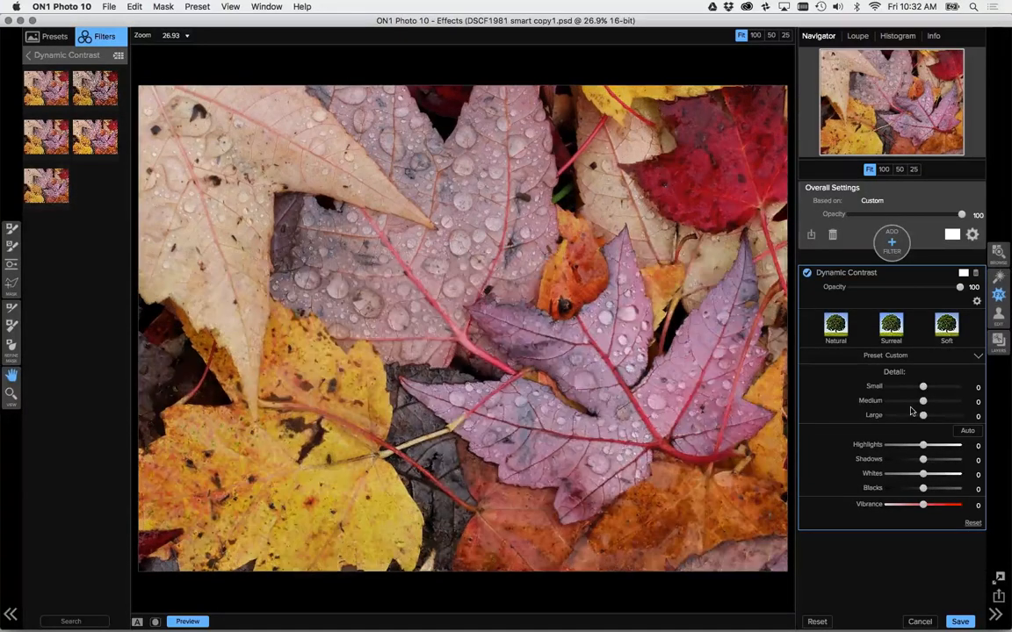
left_click_drag(922, 401, 959, 406)
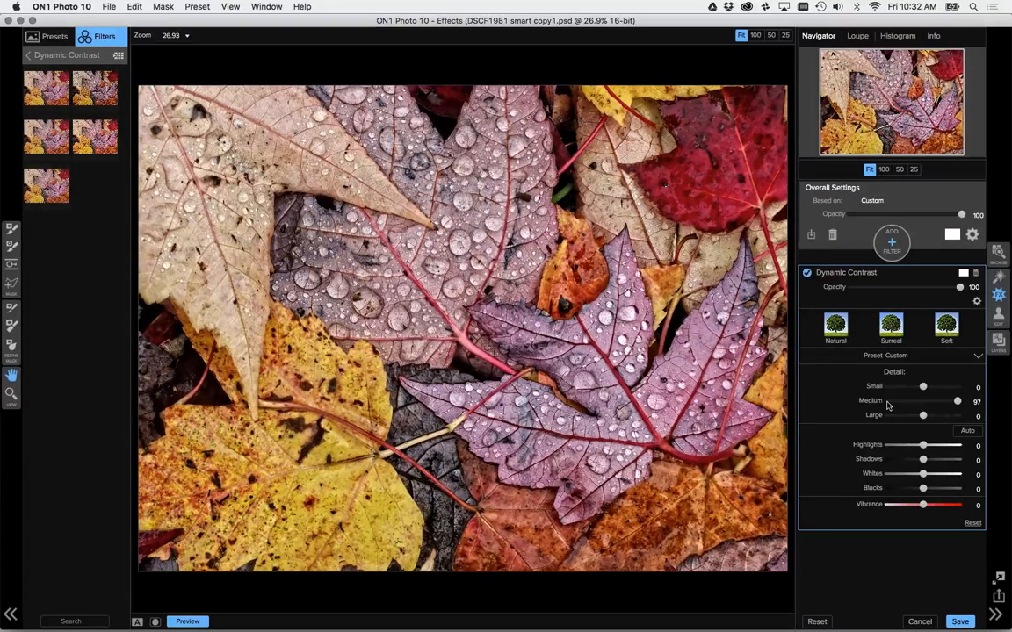
double_click(875, 402)
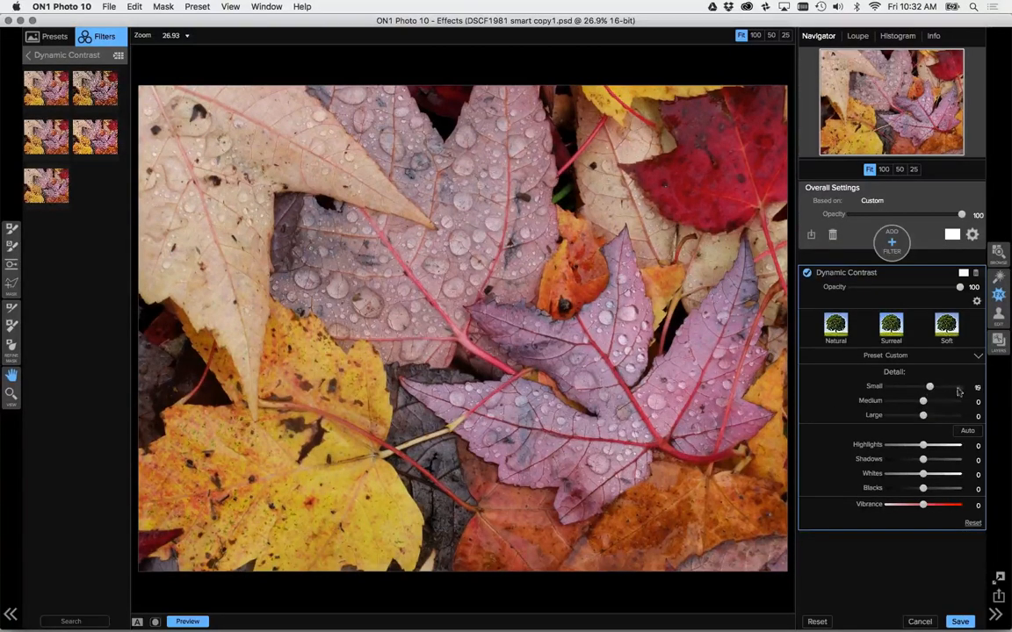
Set the Dynamic Contrast filter's Small detail to 64 and Medium detail to 24.
left_click_drag(923, 387, 958, 387)
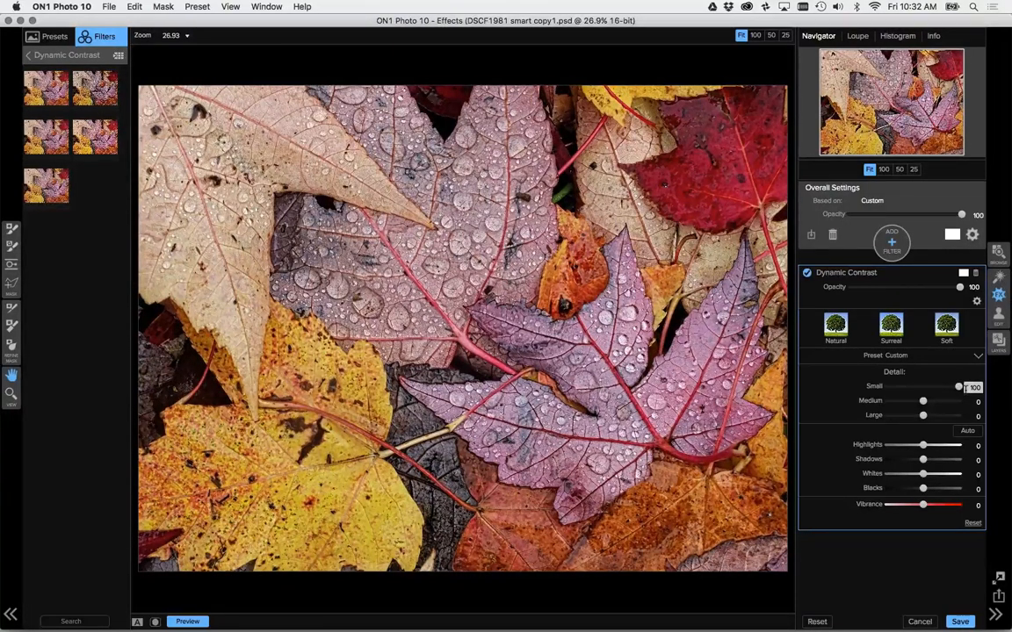
left_click_drag(966, 387, 948, 387)
left_click_drag(947, 387, 946, 388)
left_click_drag(924, 402, 935, 405)
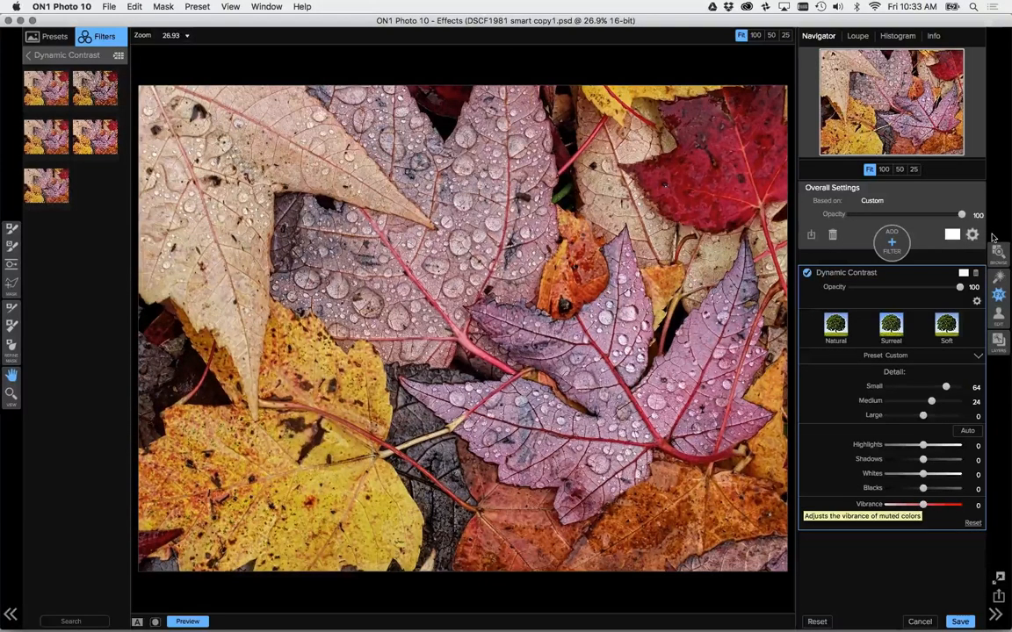
Add another filter layer, search the filter presets for "fall" and apply the Fall Enhancer preset of Color Enhancer.
left_click(892, 243)
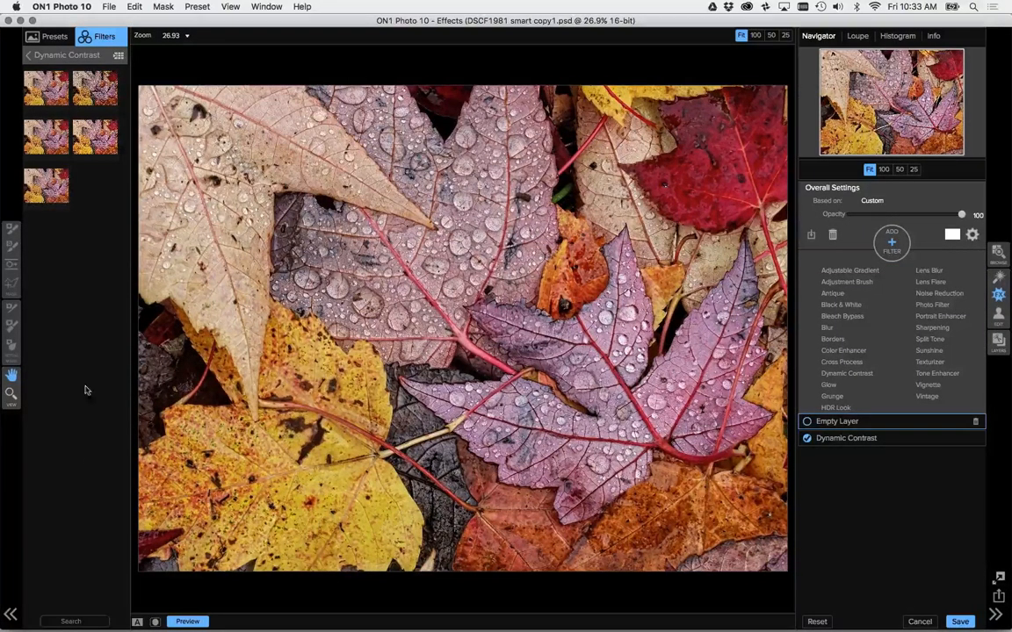
left_click(72, 621)
type("fall")
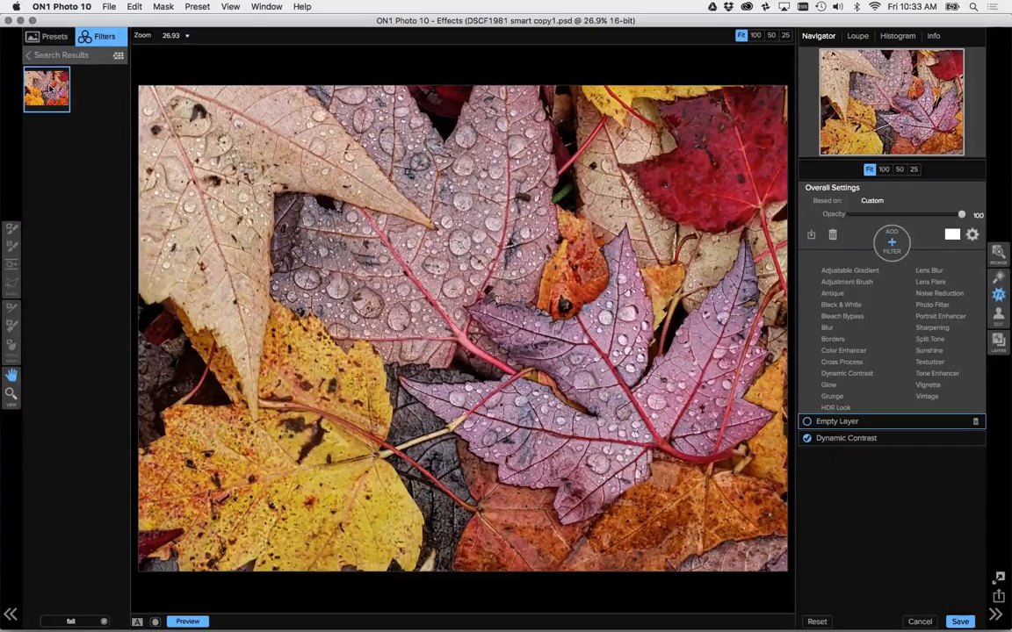
mouse_move(51, 89)
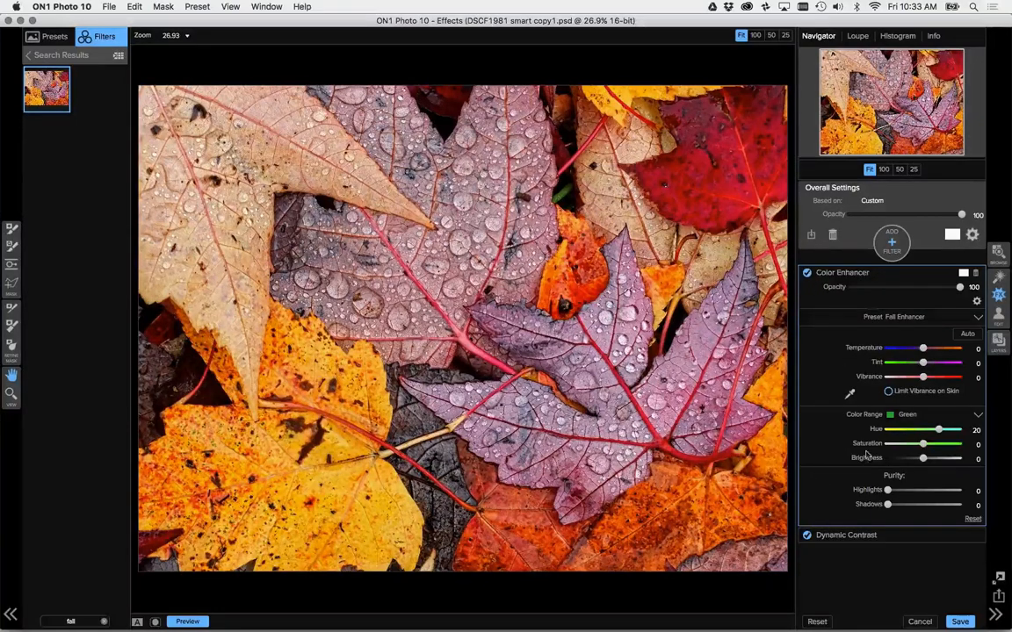
Compare the photo with Color Enhancer off and on, and set that filter's opacity to 68.
left_click(807, 273)
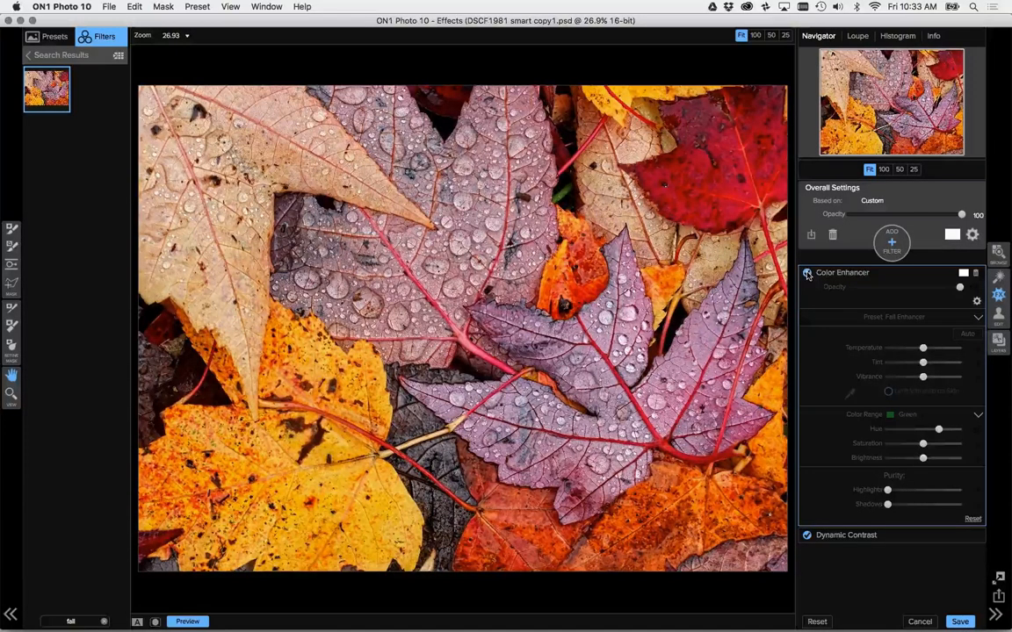
left_click(807, 273)
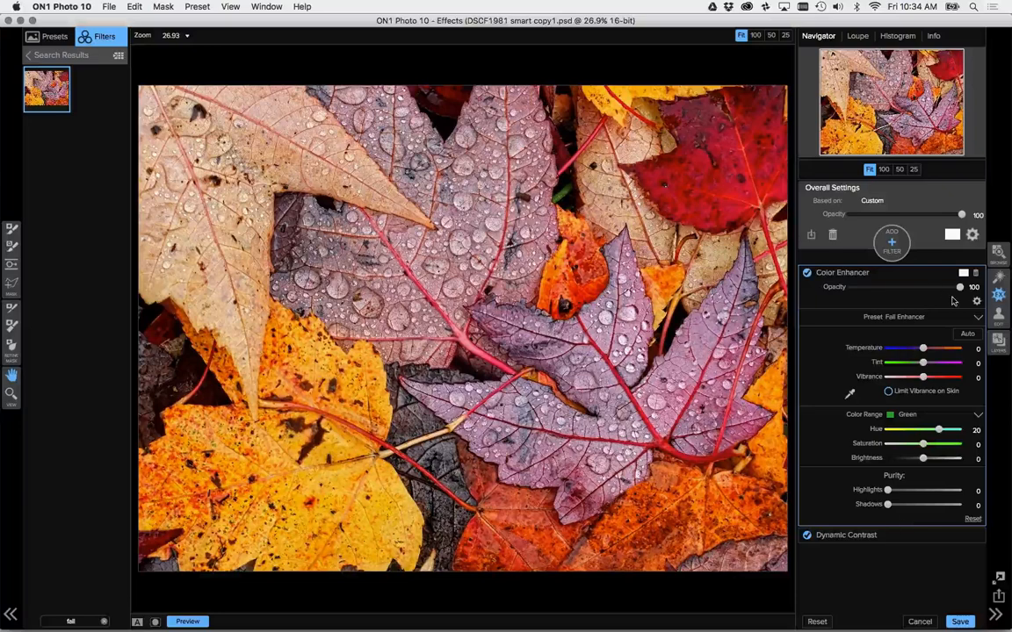
left_click_drag(959, 288, 921, 288)
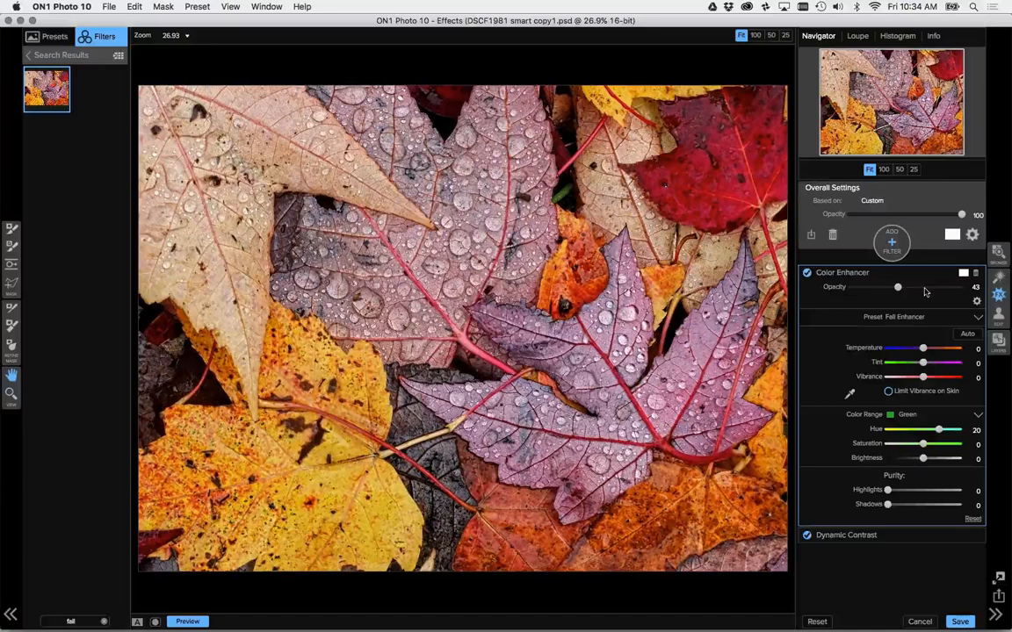
left_click(924, 288)
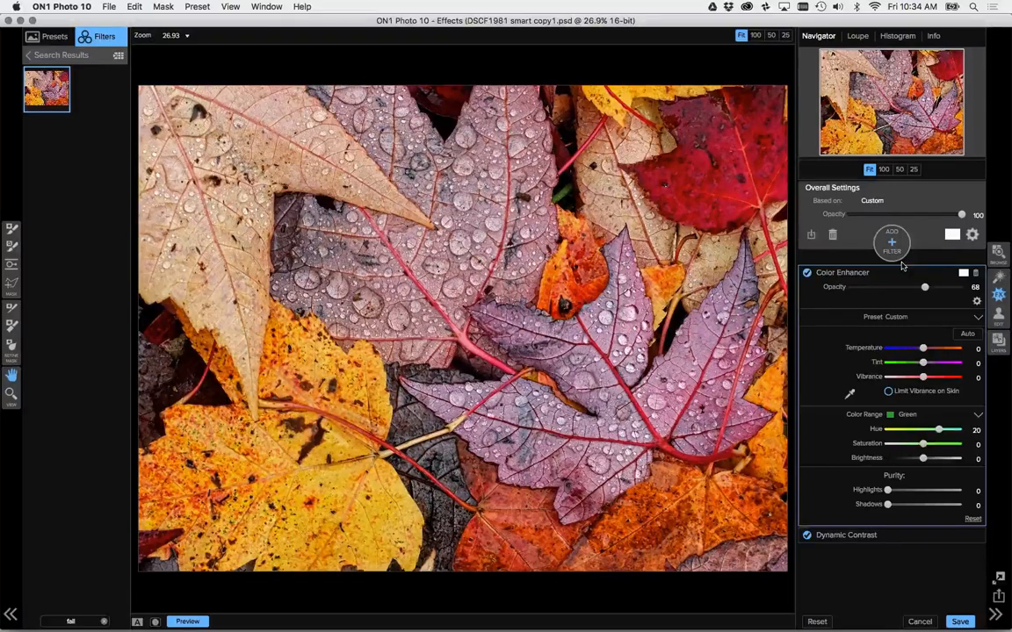
Add a Vignette filter above Color Enhancer and apply its Big Softy preset.
left_click(892, 252)
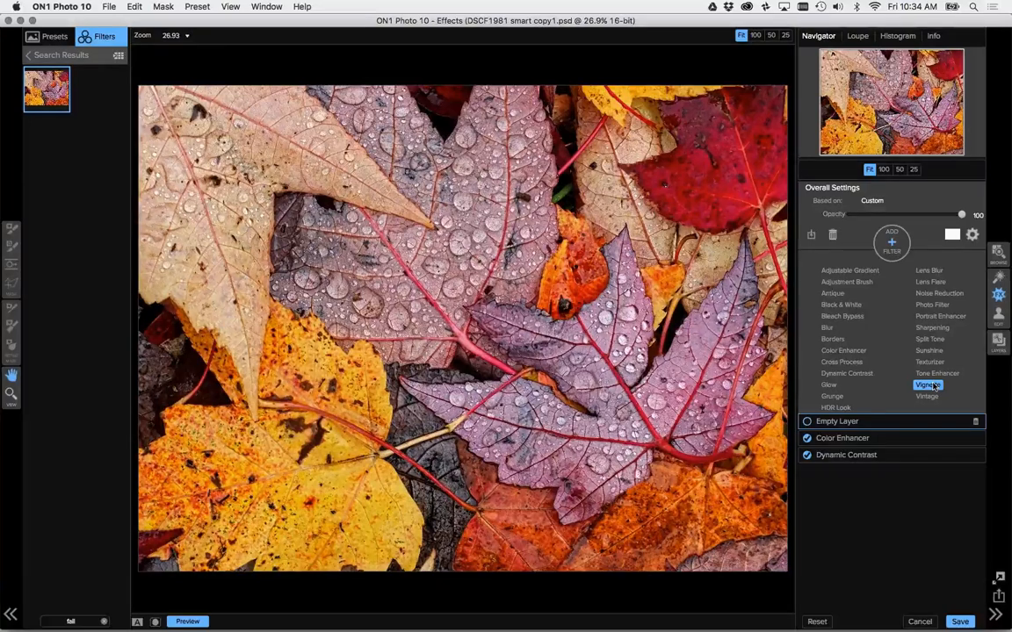
left_click(934, 387)
left_click(925, 354)
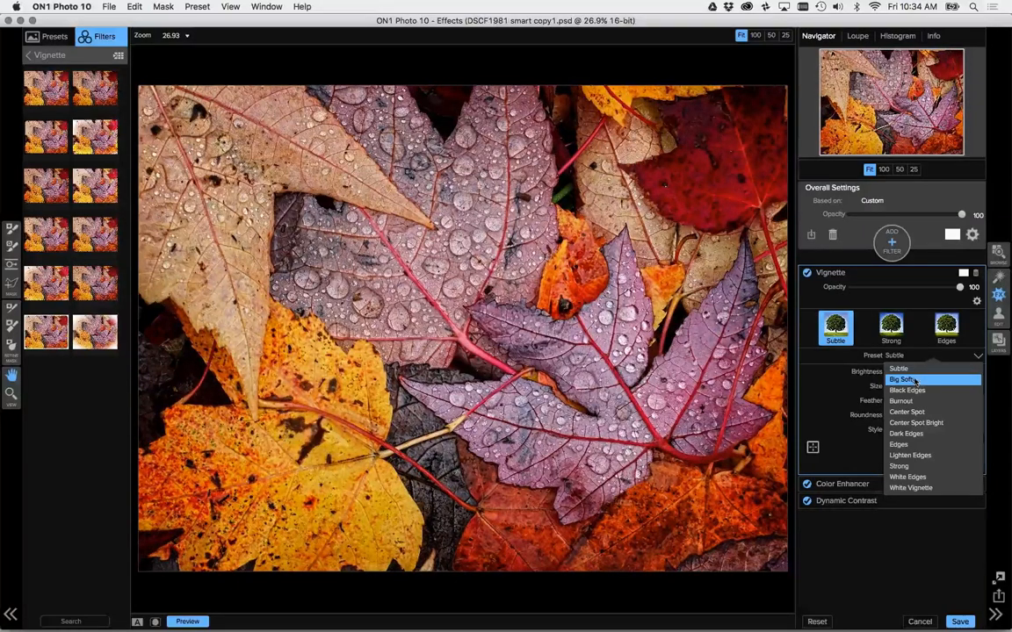
left_click(914, 380)
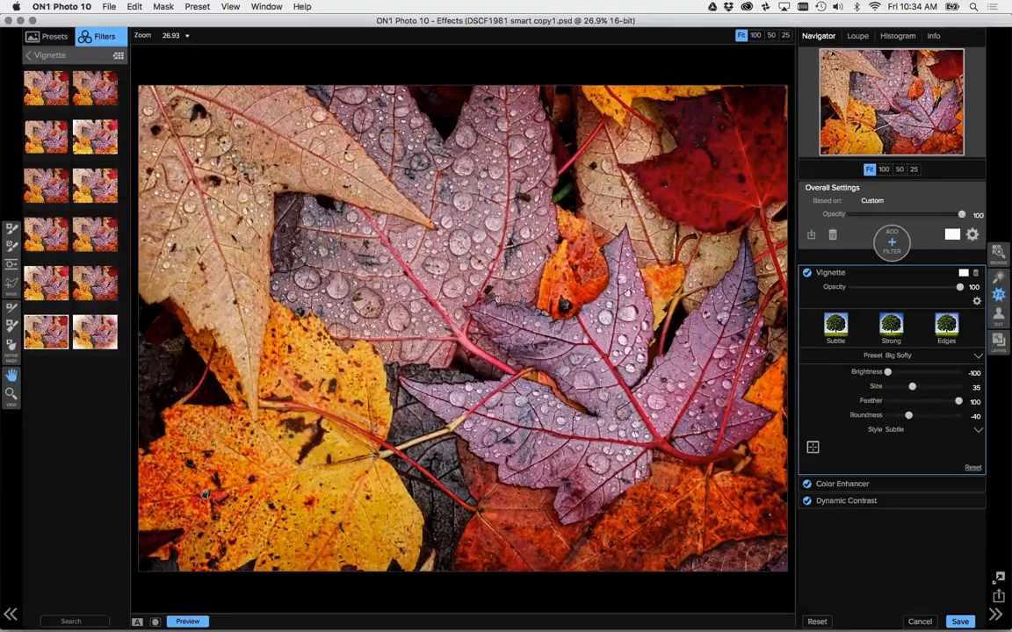
Compare the leaf photo with all effects applied against the original, ending with the preview on.
left_click(191, 622)
left_click(192, 622)
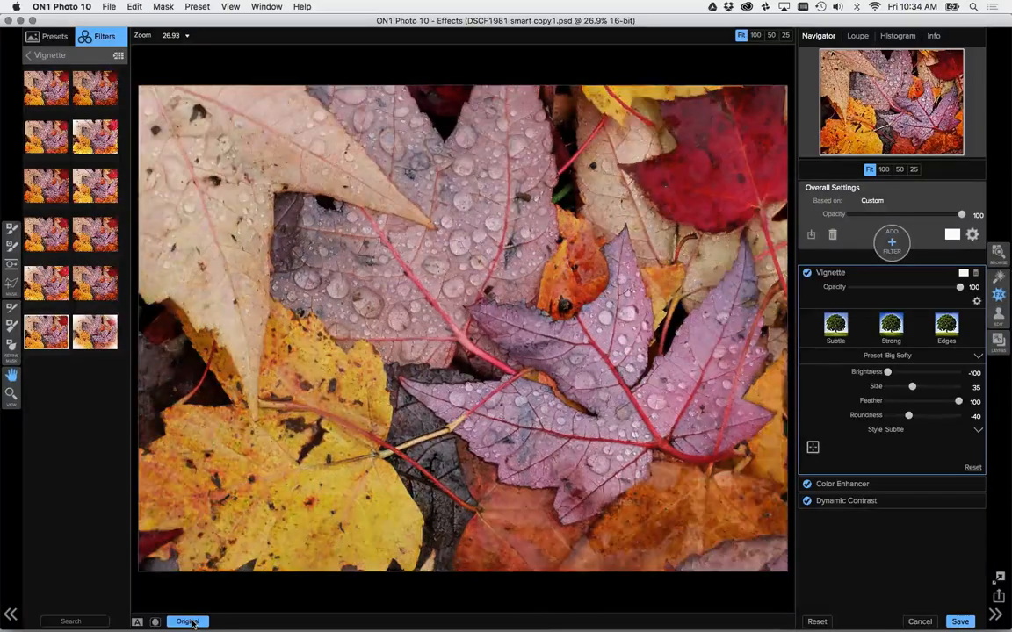
left_click(191, 621)
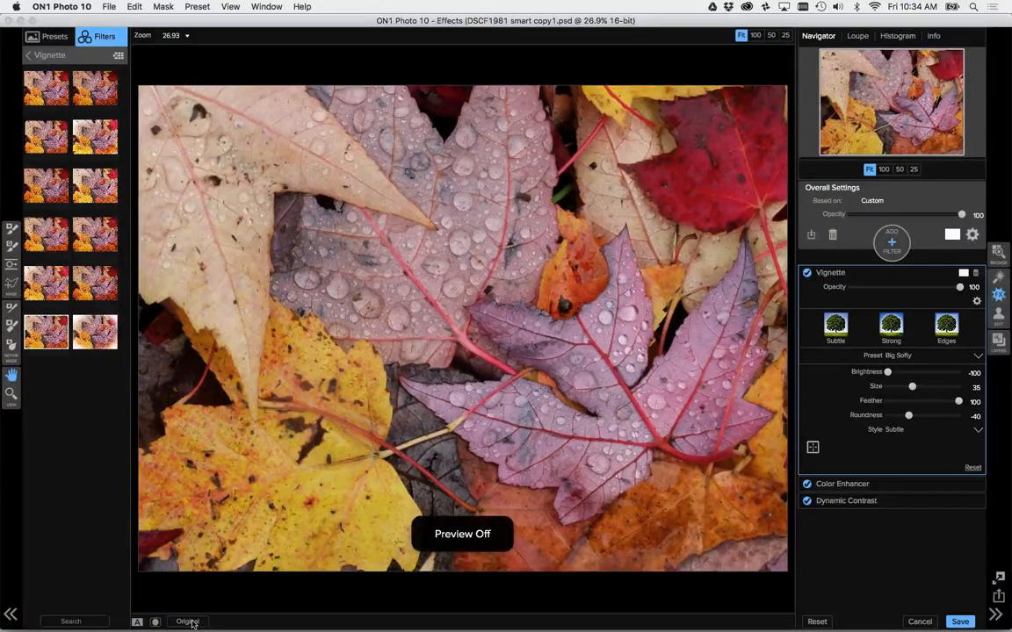
left_click(191, 622)
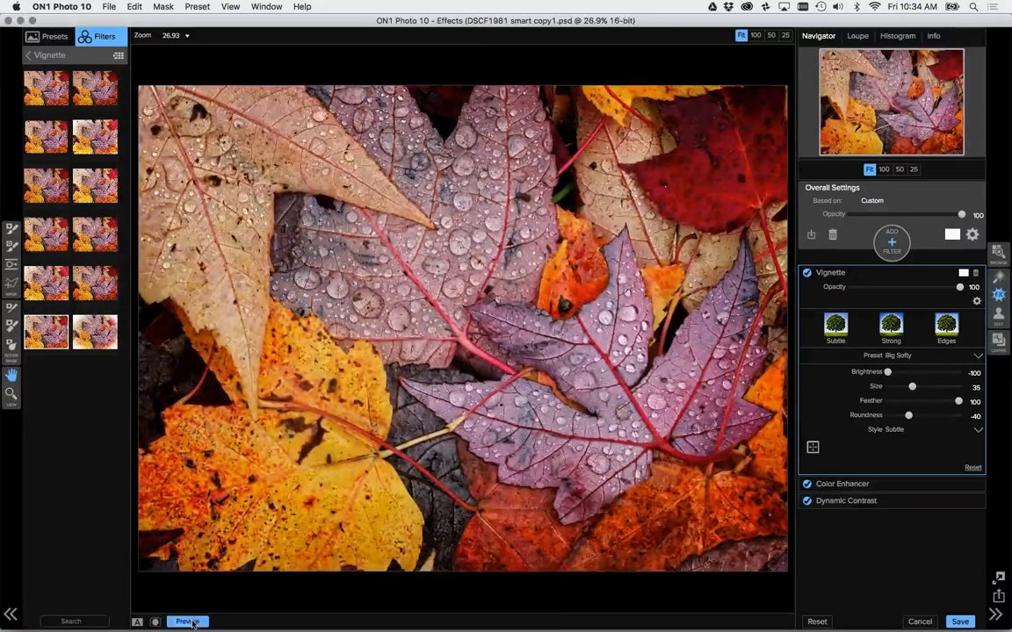
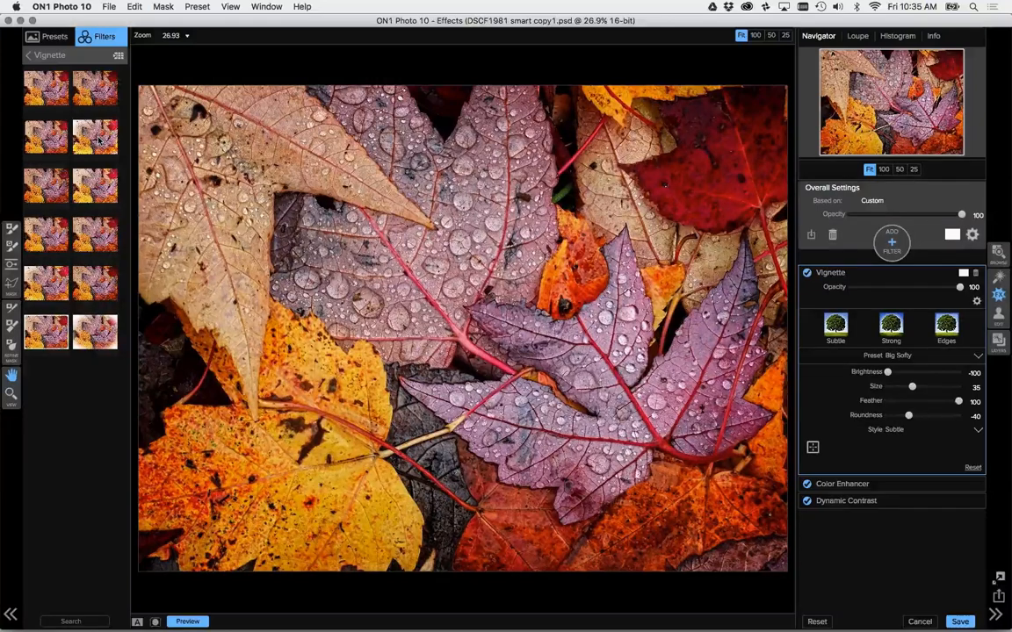
Show the effect preset categories and review the commands available for managing presets.
left_click(52, 38)
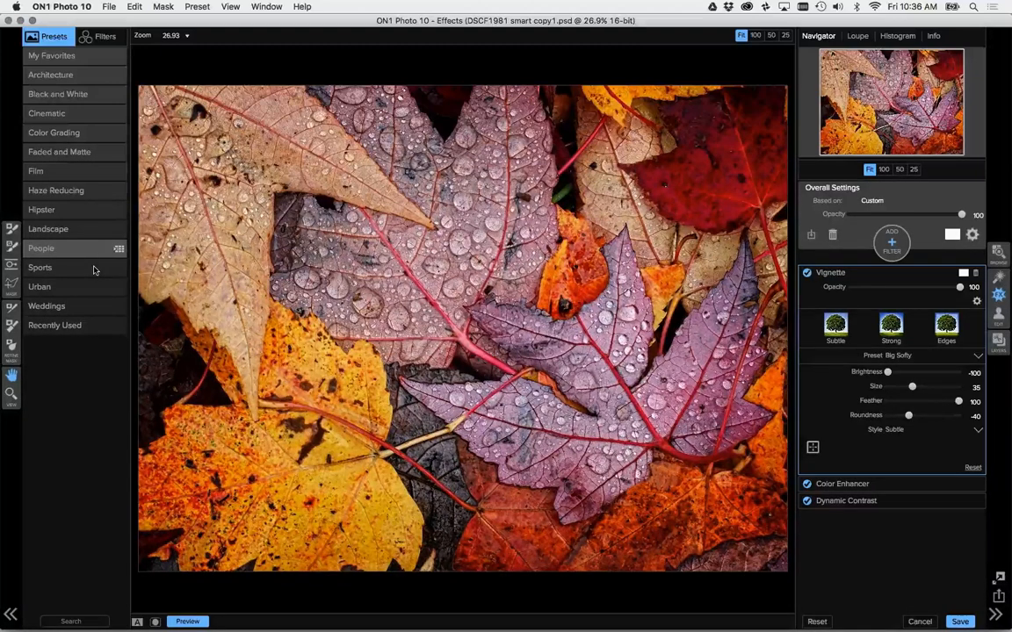
left_click(193, 5)
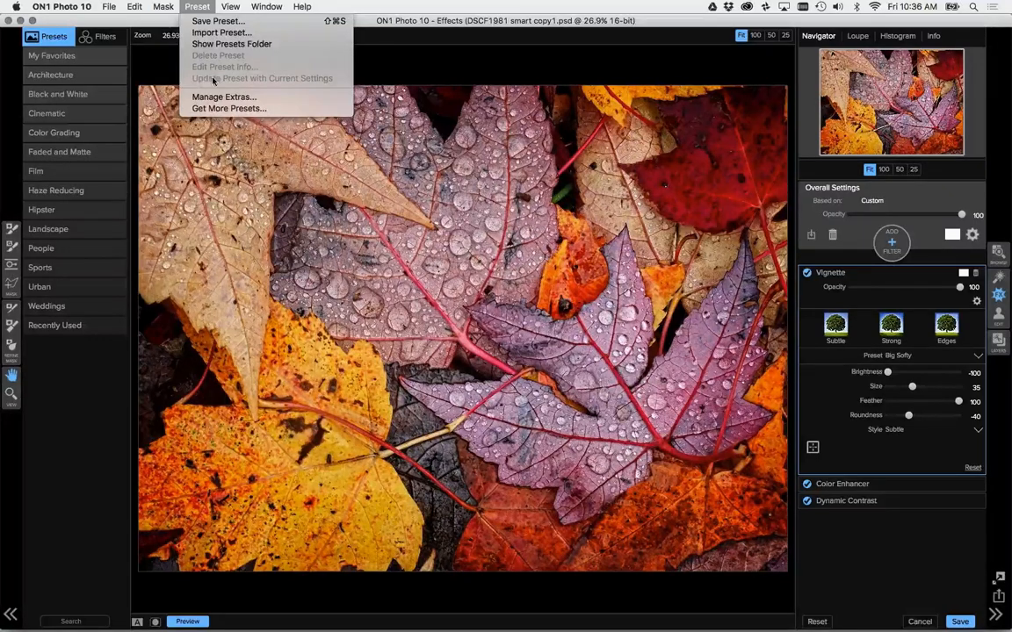
left_click(359, 26)
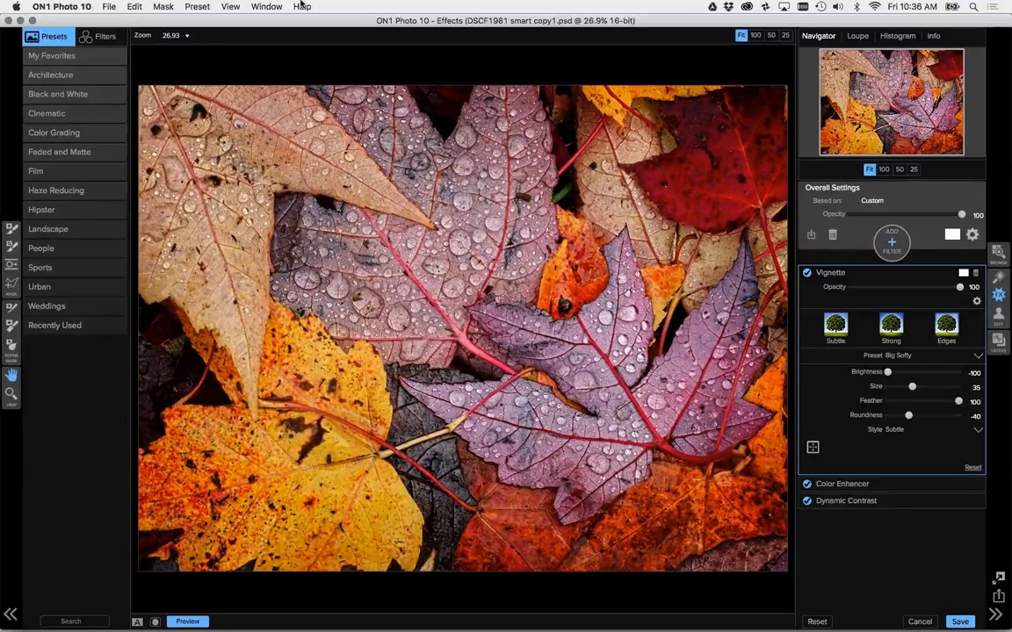
Display the list of keyboard shortcuts for Effects, read through it and close it.
left_click(301, 6)
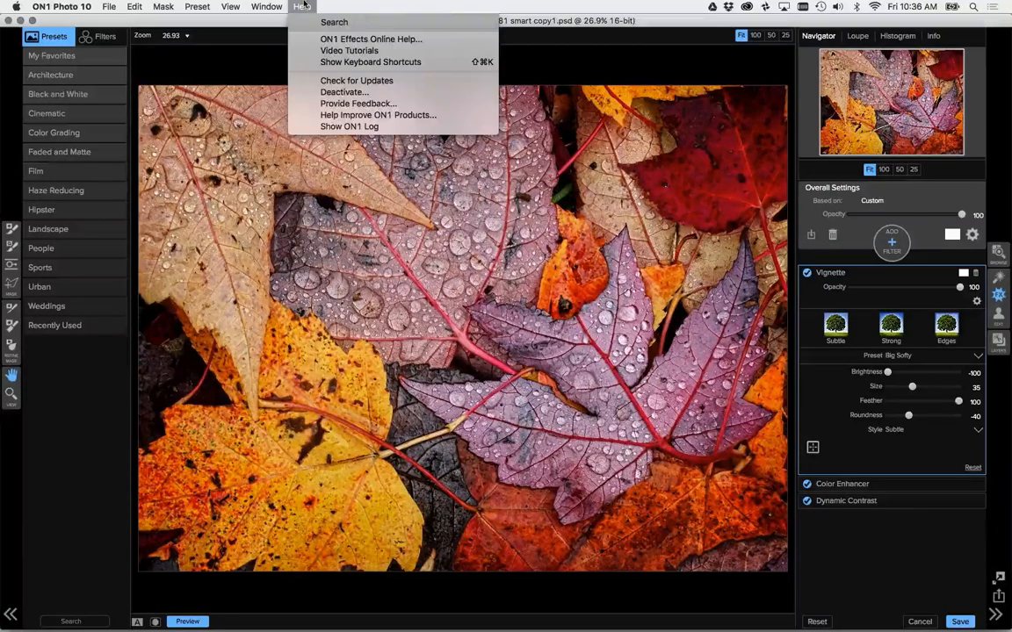
left_click(318, 64)
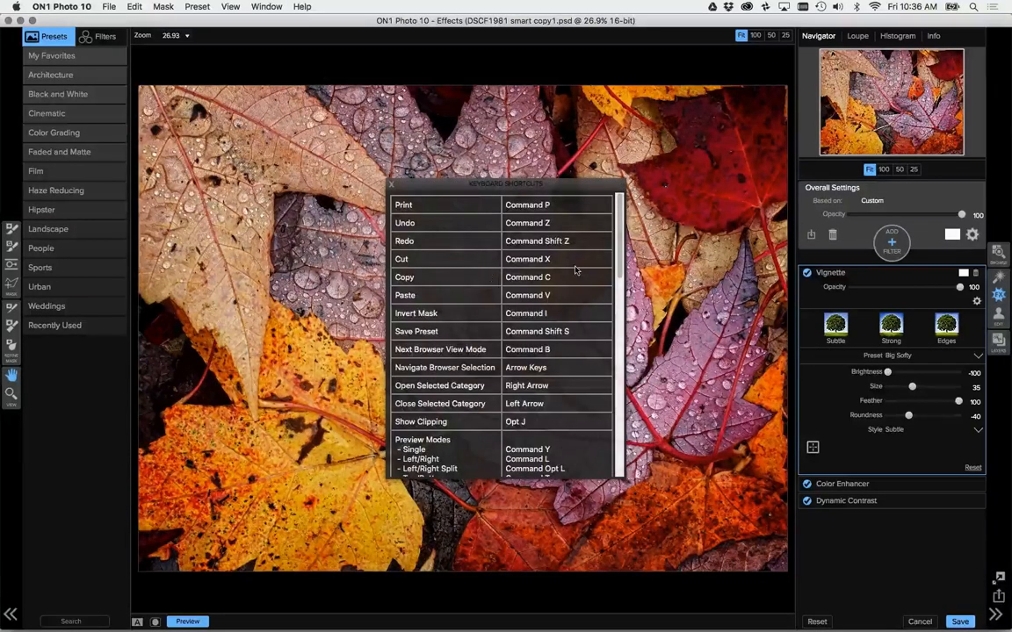
scroll(620, 350, "down", 1)
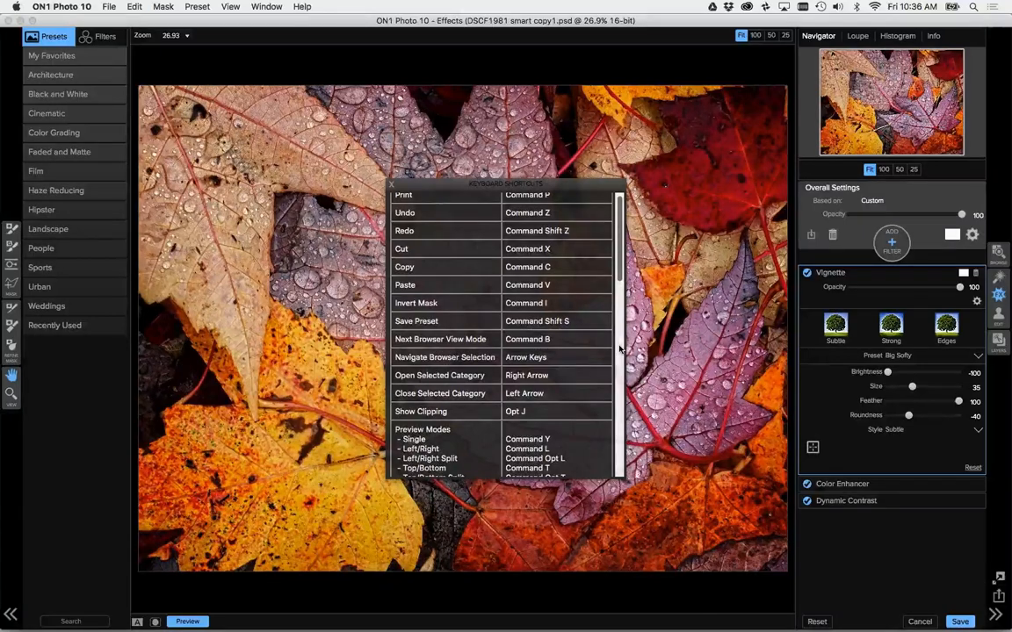
scroll(620, 350, "down", 10)
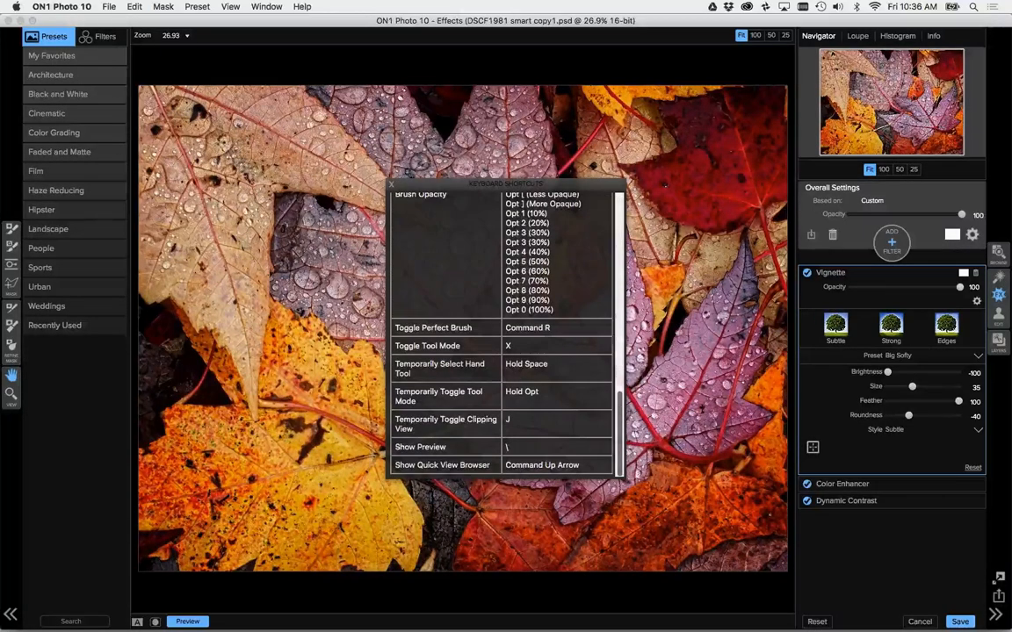
scroll(534, 184, "up", 15)
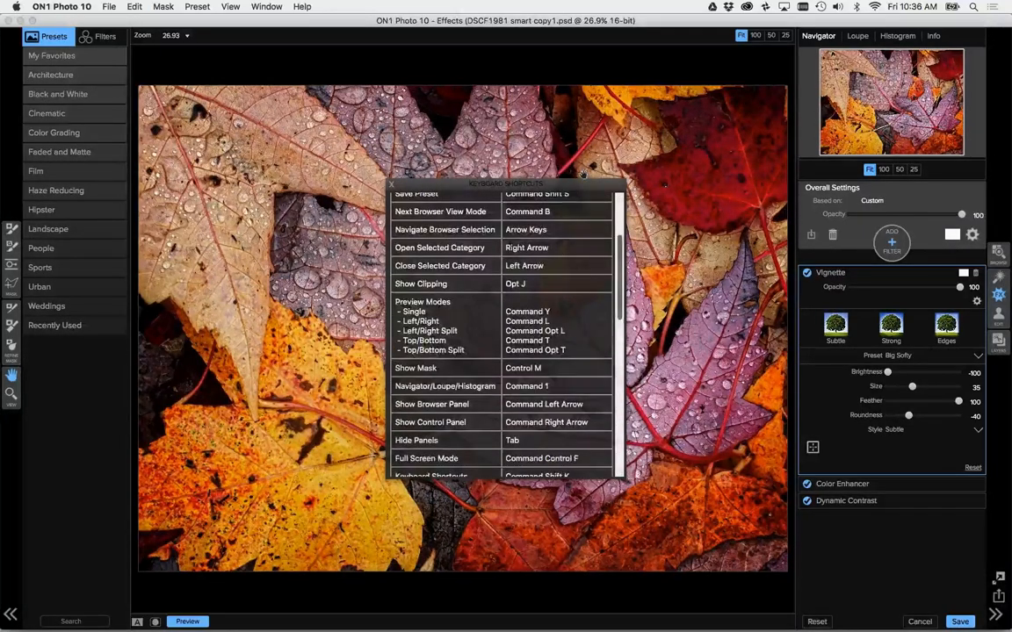
left_click(393, 188)
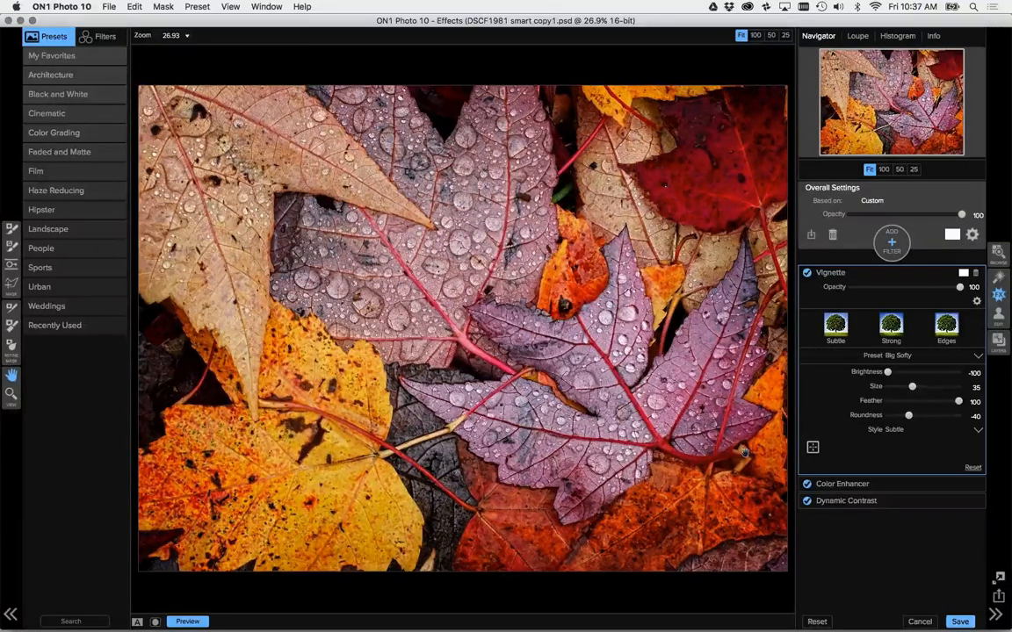
Share the leaf photo to Facebook with the caption "Fall leaves shot from my webinar today" on a line above #ON1pics.
left_click(998, 597)
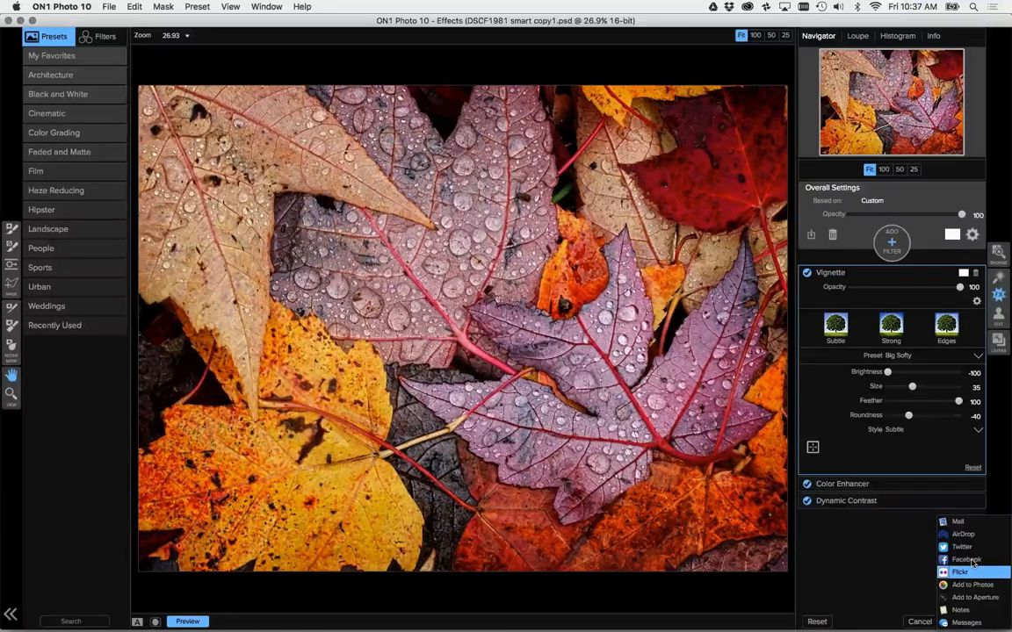
left_click(966, 568)
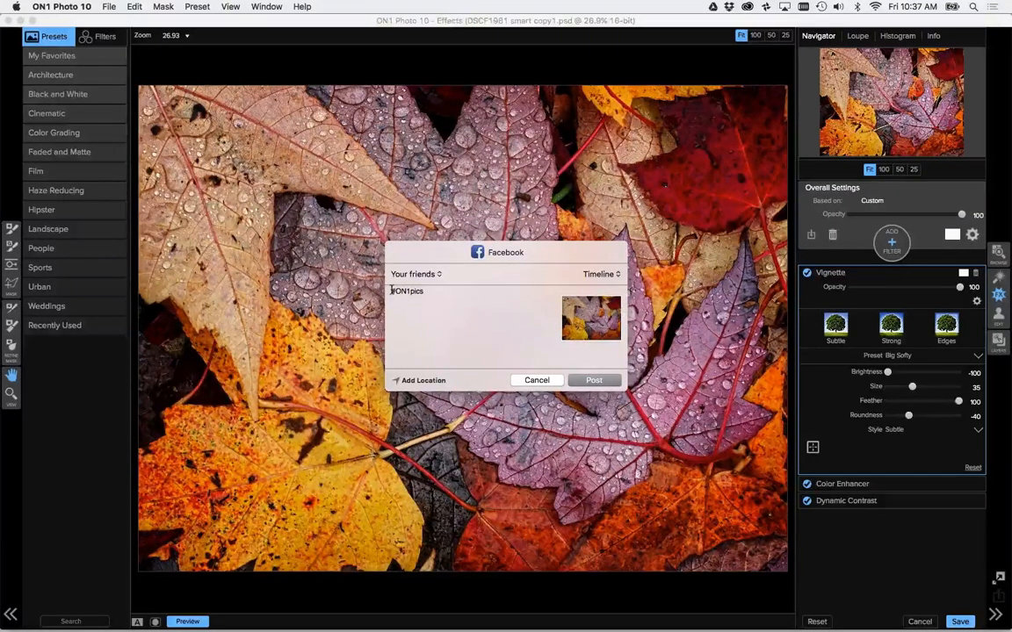
left_click(392, 291)
key("Return")
type("Fall")
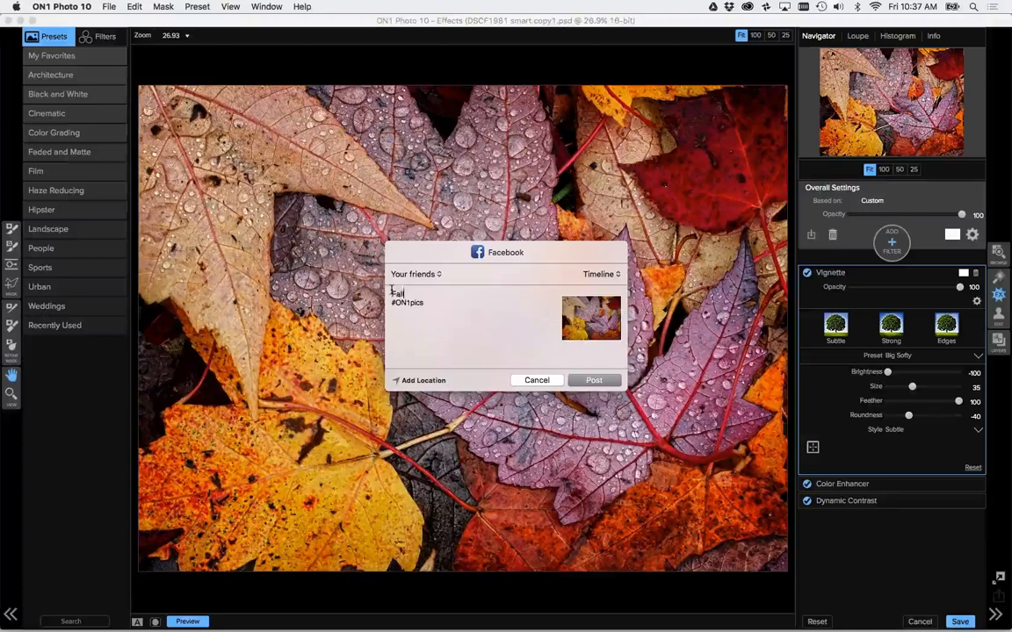
type(" leaves s")
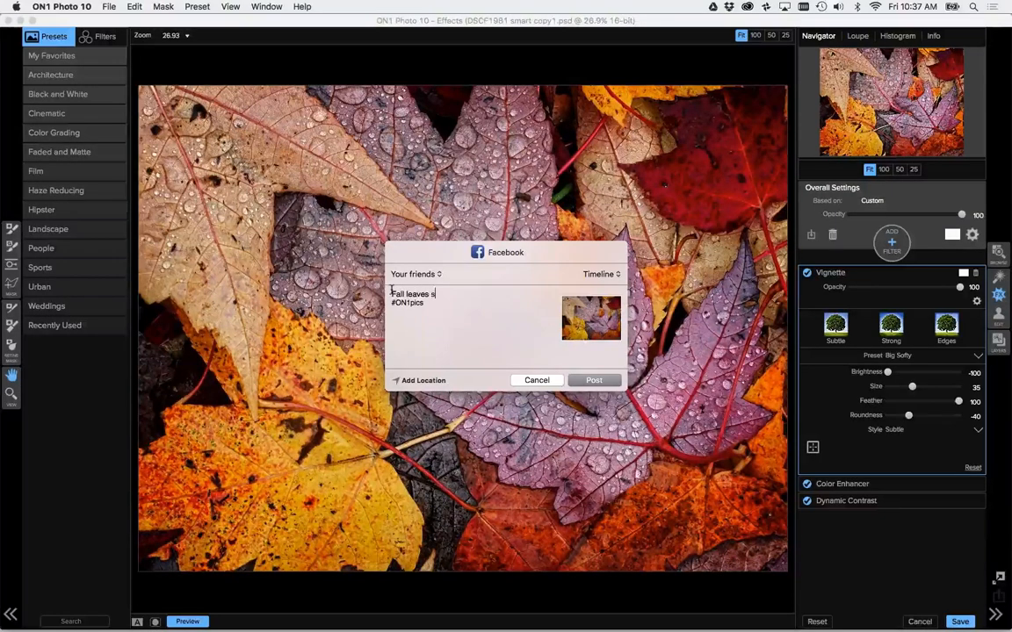
type("hot from my web")
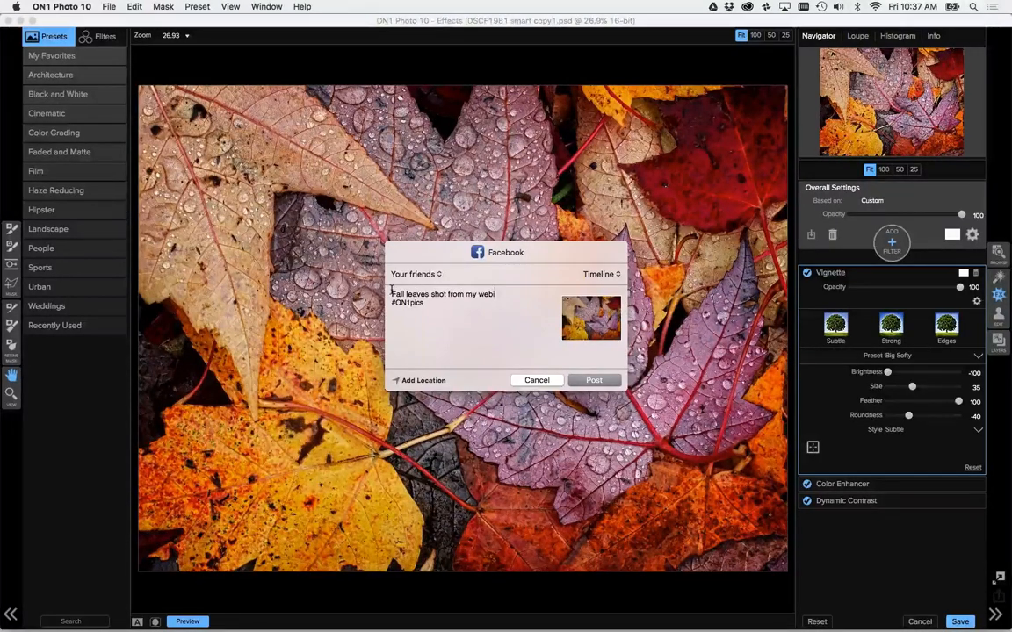
type("inar")
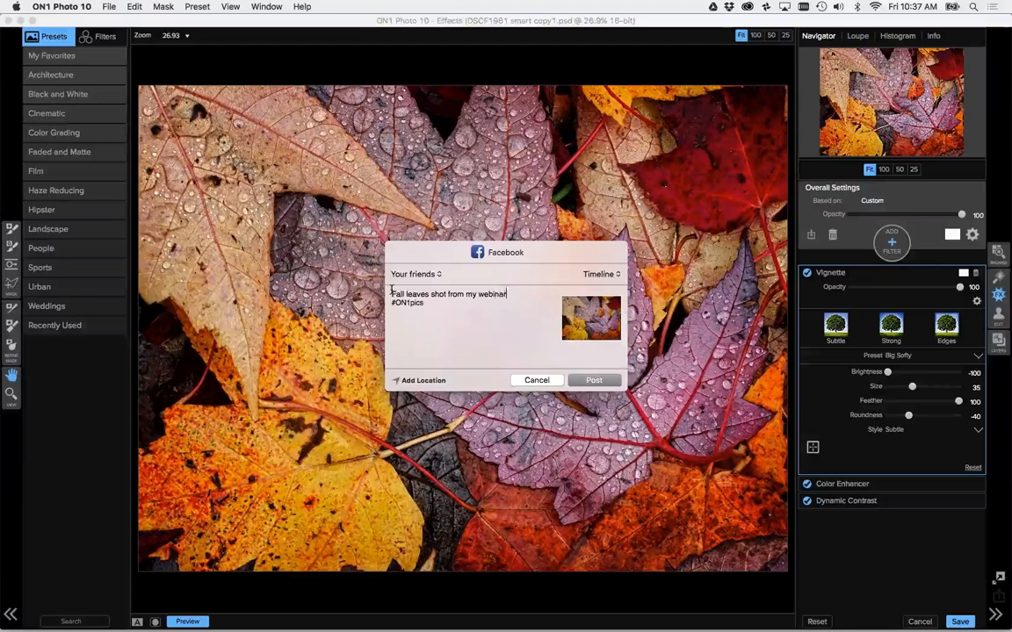
type(" tooay")
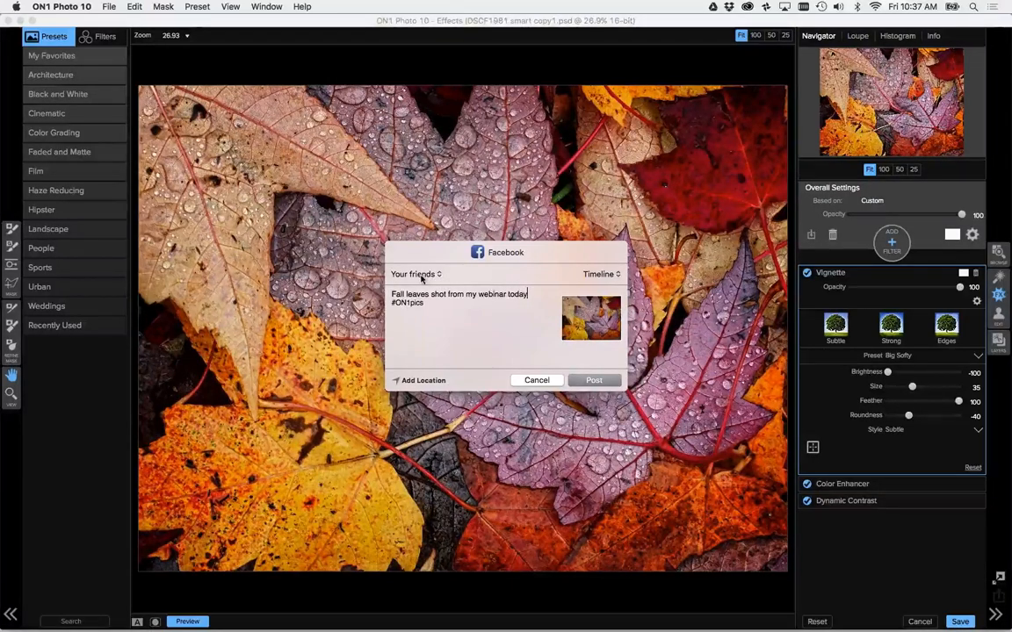
left_click(590, 381)
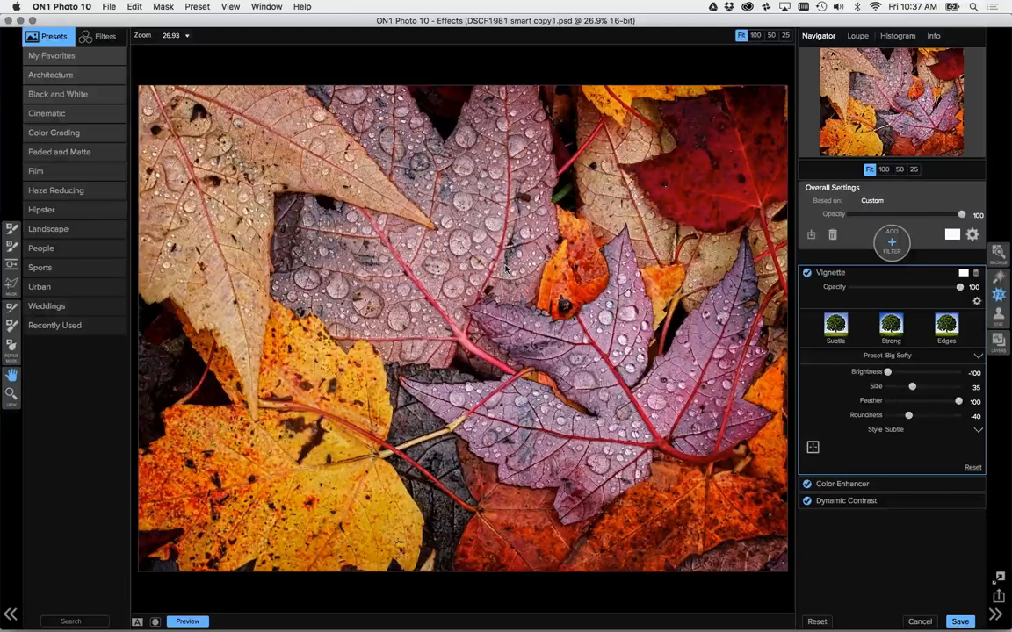
Leave the leaf photo's Effects edit without saving and open _DSC1366.NEF from Fall Favorites in Effects as a smart copy.
left_click(917, 620)
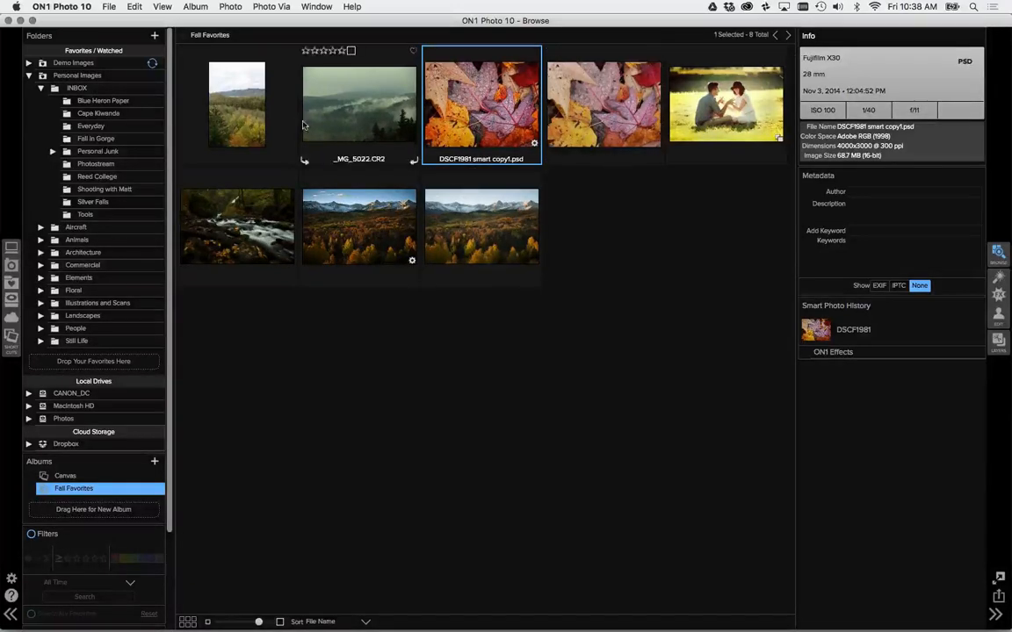
left_click(255, 111)
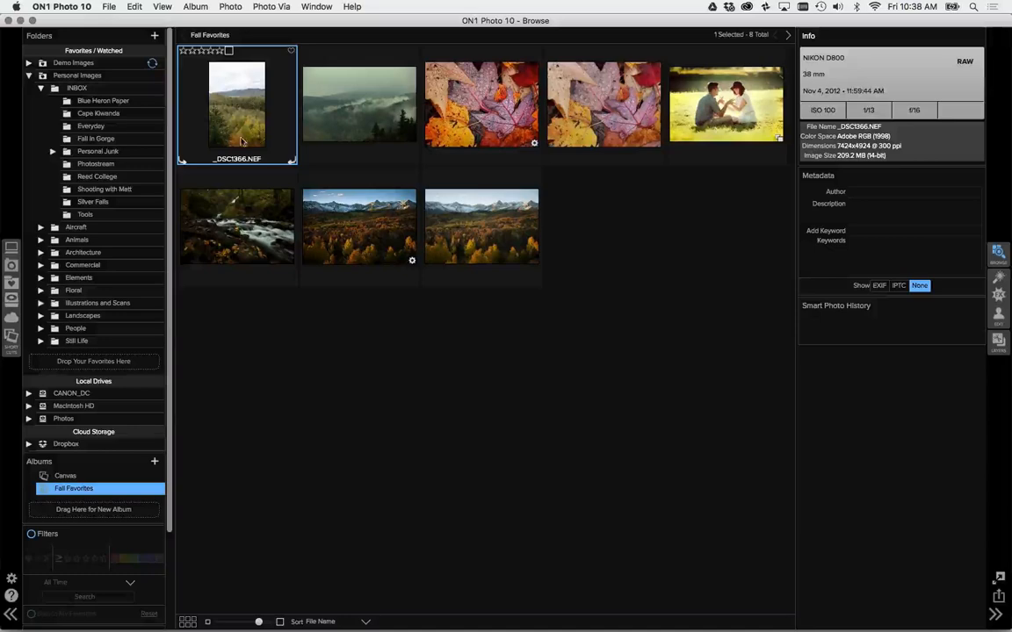
left_click(998, 294)
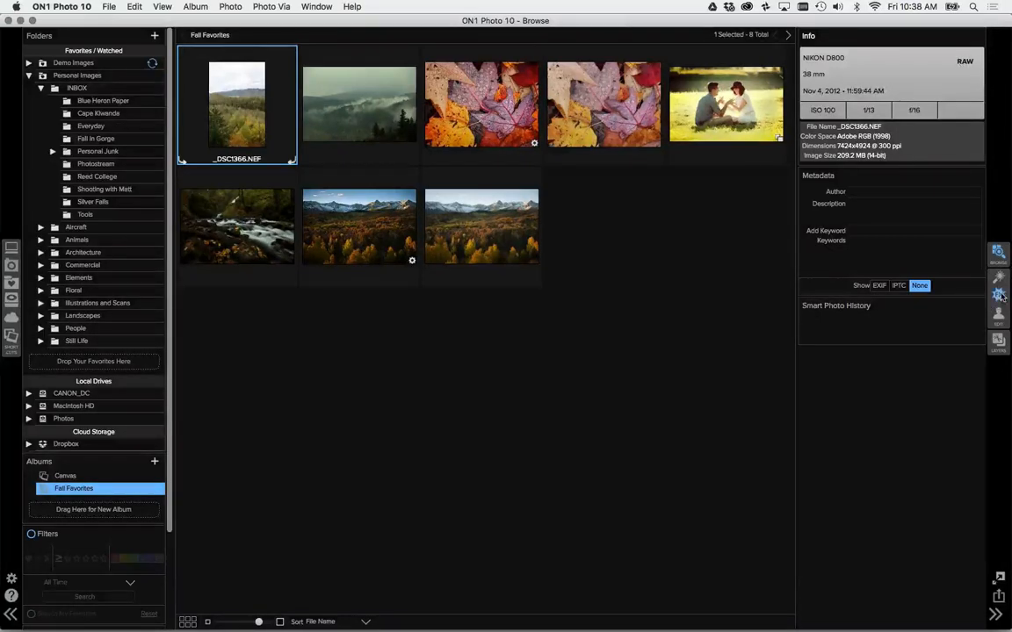
left_click(599, 420)
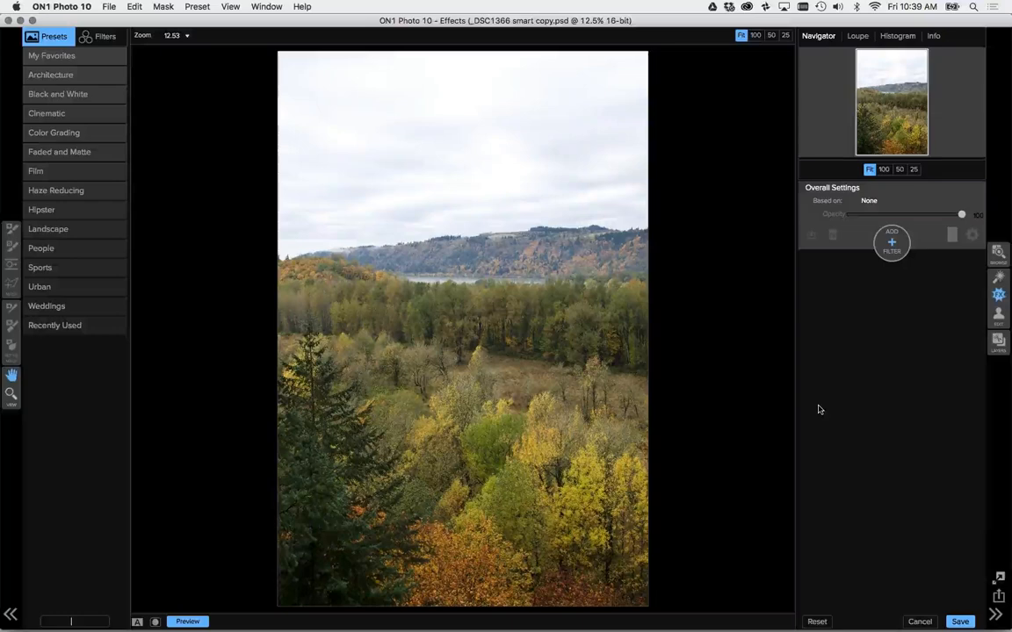
Add a Dynamic Contrast filter, set its Large detail to -34 and apply automatic tone adjustment.
left_click(891, 250)
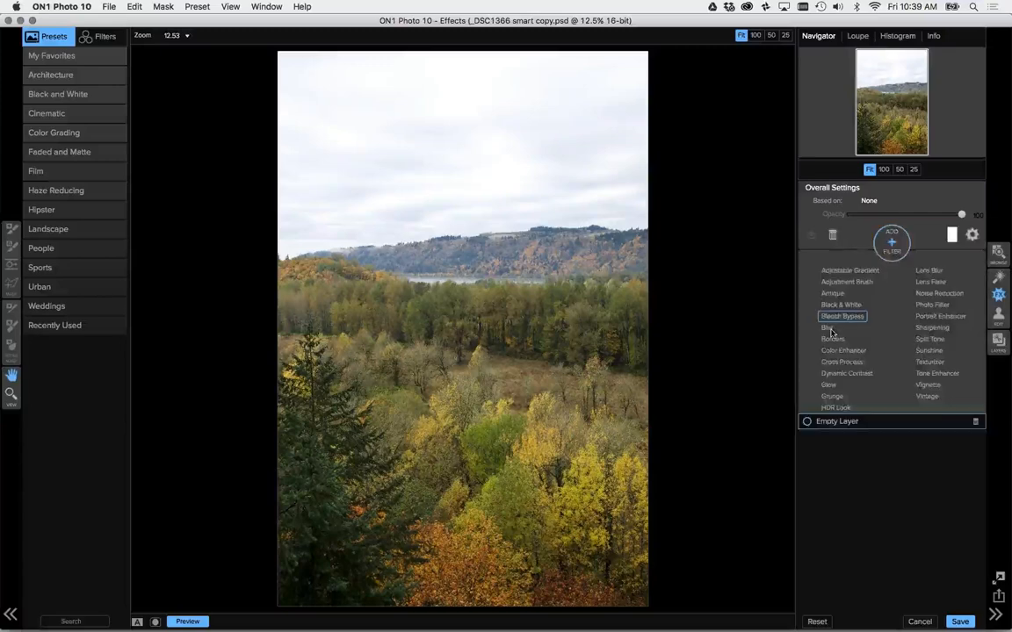
left_click(847, 373)
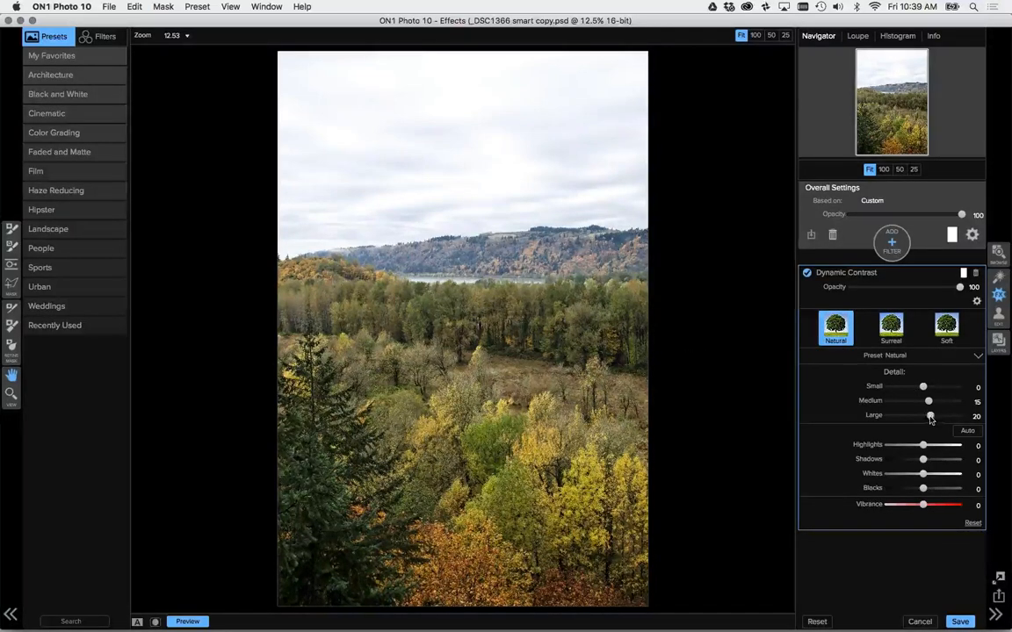
left_click_drag(929, 415, 911, 419)
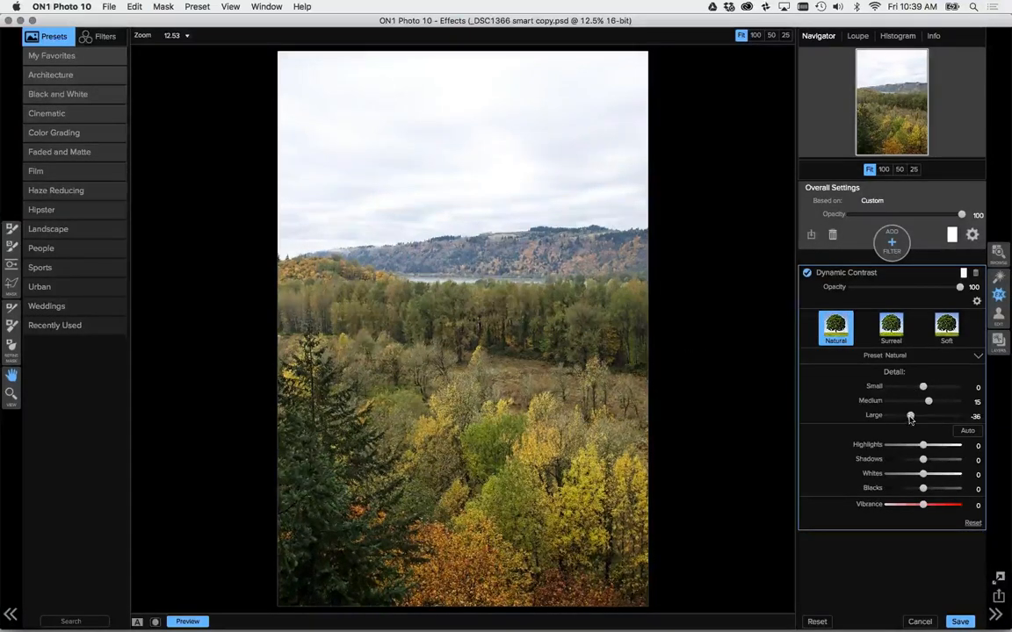
left_click(968, 431)
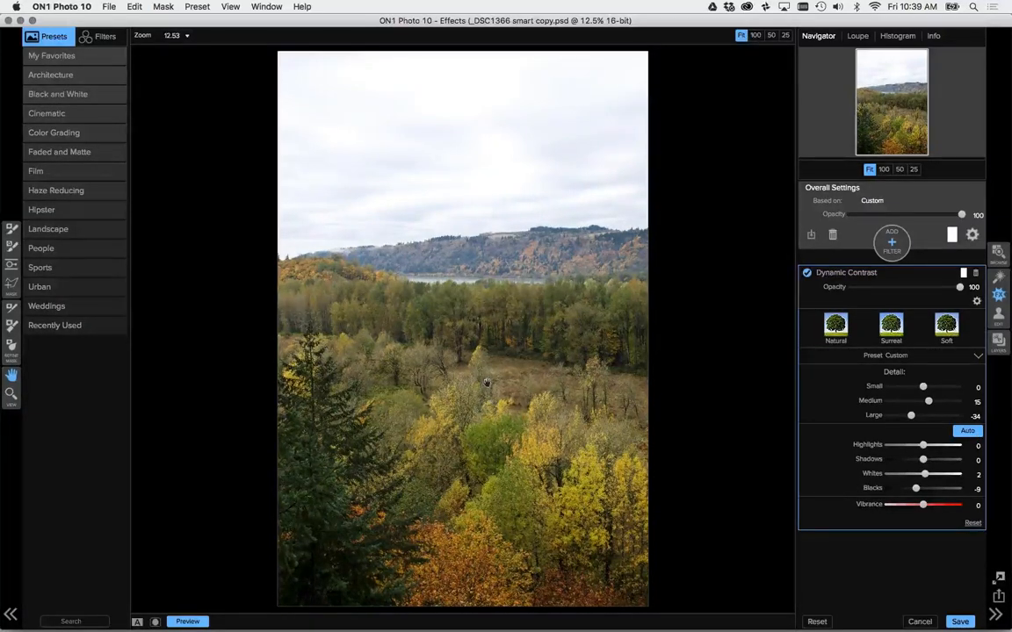
Compare the landscape photo with its original, ending with the effects preview on.
left_click(183, 622)
left_click(182, 622)
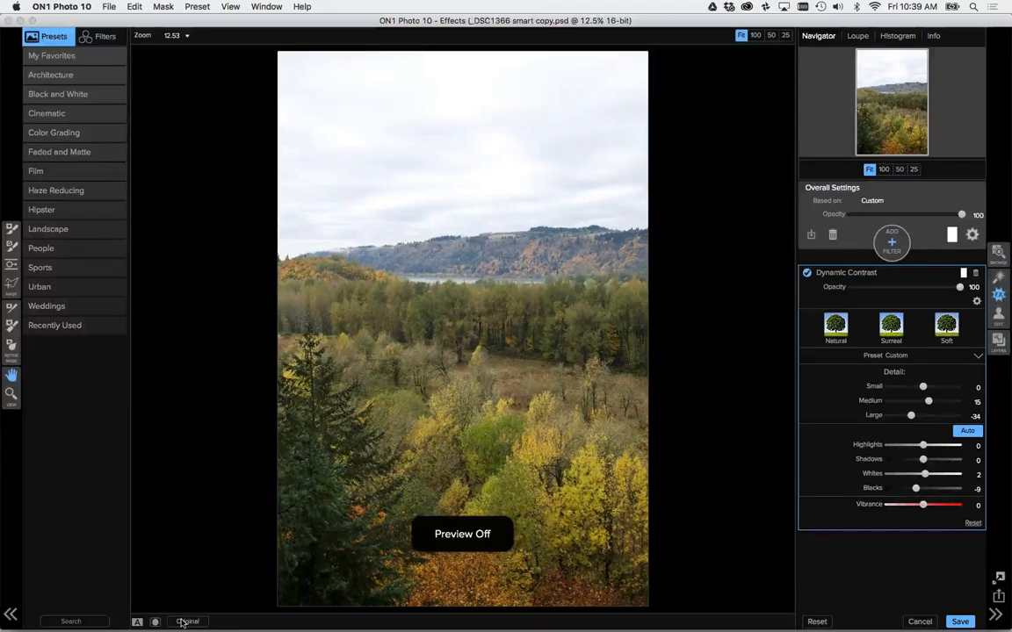
left_click(186, 621)
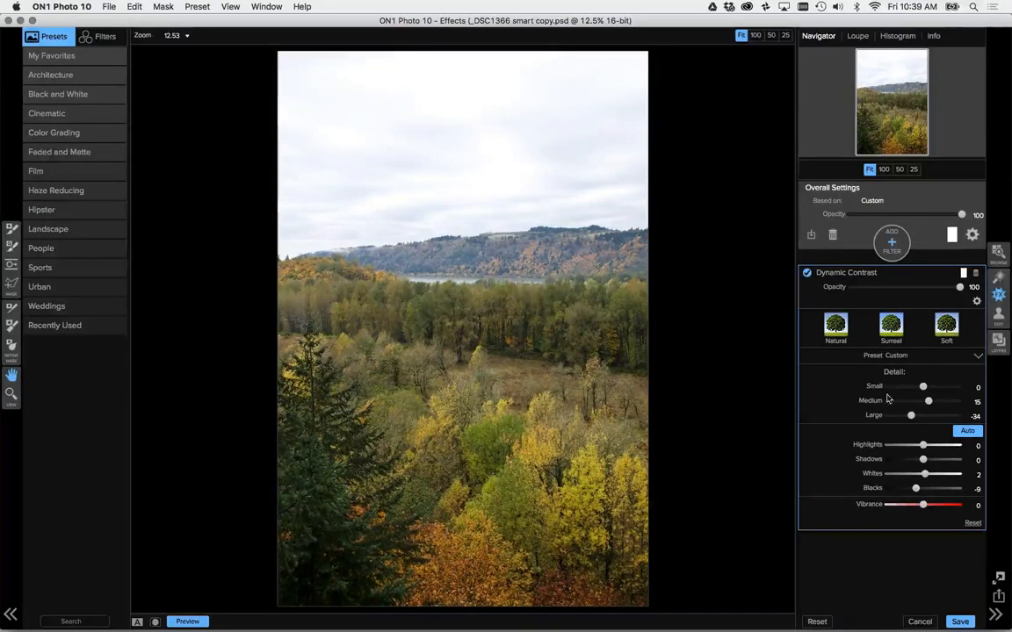
Add a Color Enhancer filter above Dynamic Contrast and remove the color cast with automatic color correction.
left_click(892, 250)
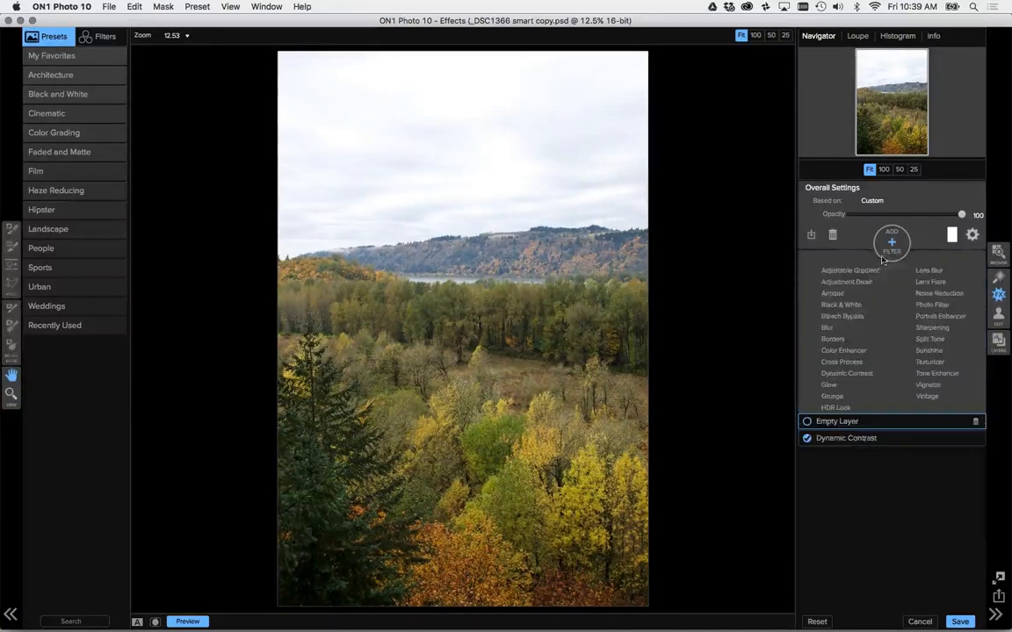
left_click(851, 350)
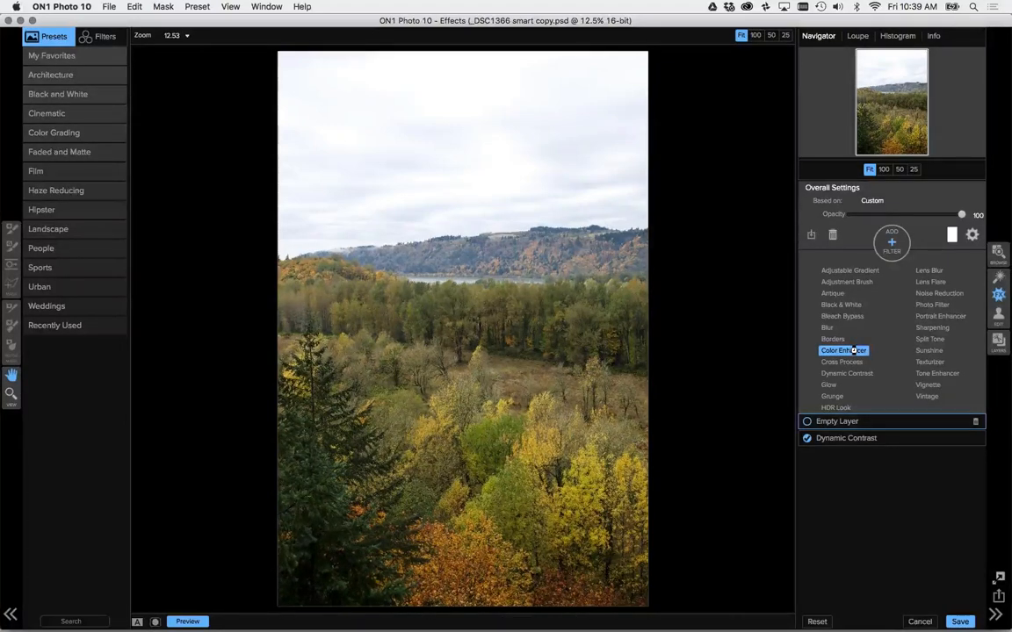
left_click(852, 351)
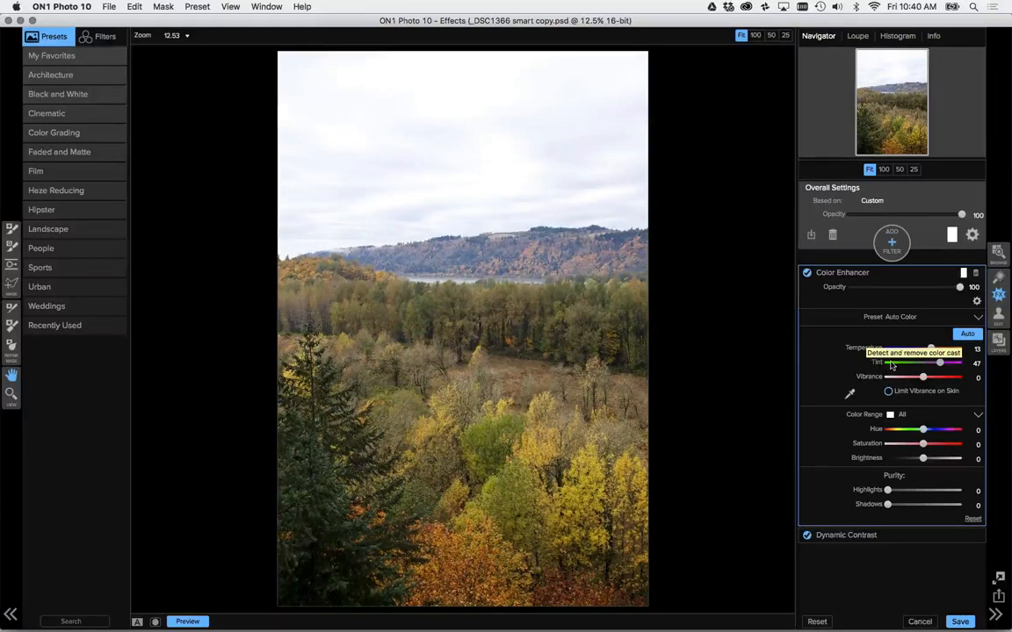
left_click(850, 395)
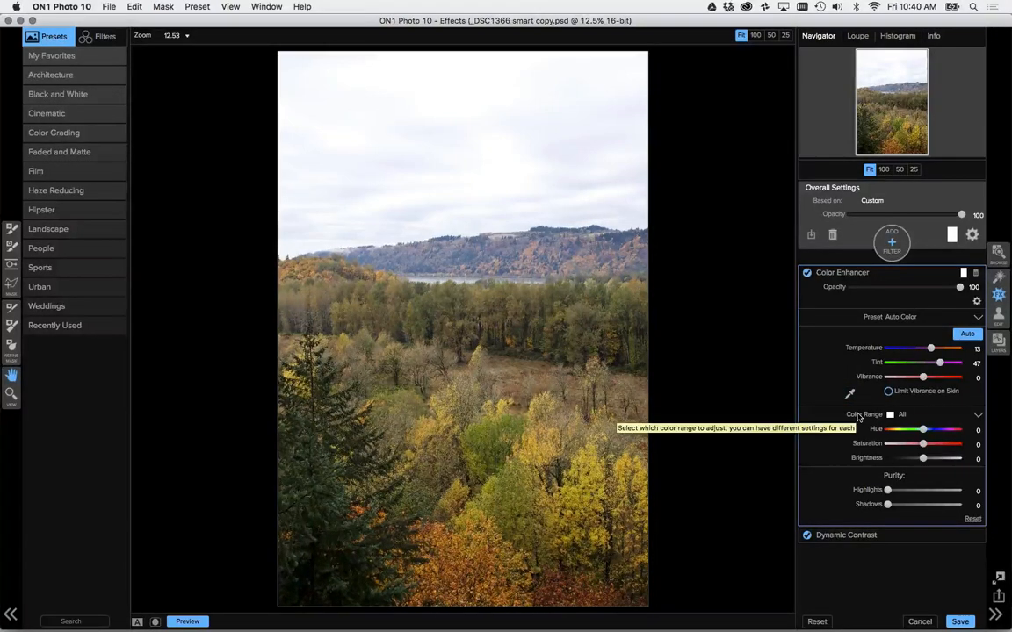
Limit the Color Enhancer adjustment to the green color range and shift its hue toward yellow.
left_click(898, 414)
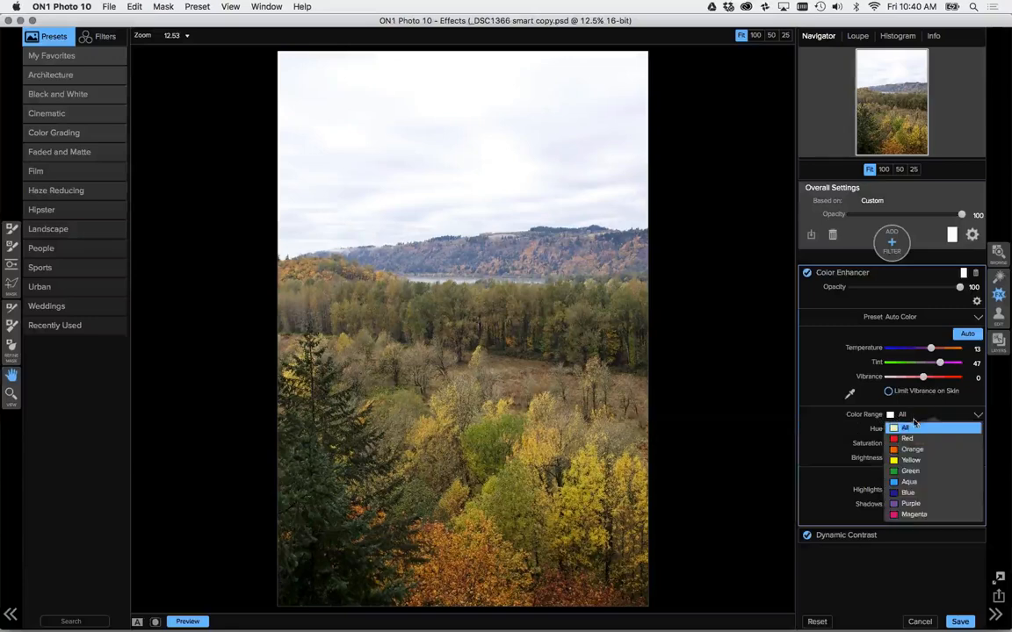
left_click(905, 472)
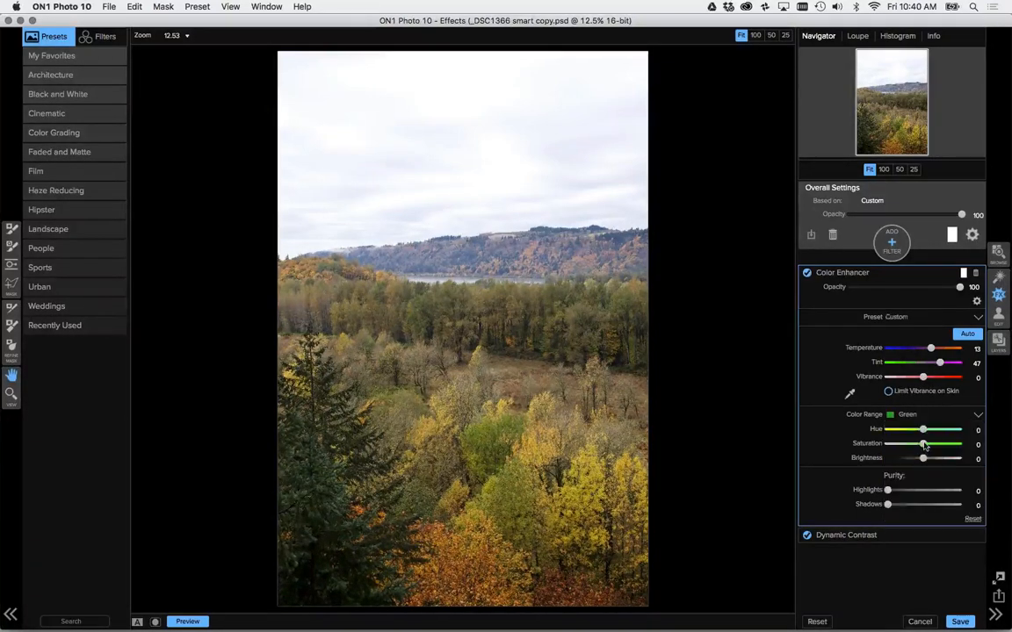
left_click_drag(923, 429, 903, 433)
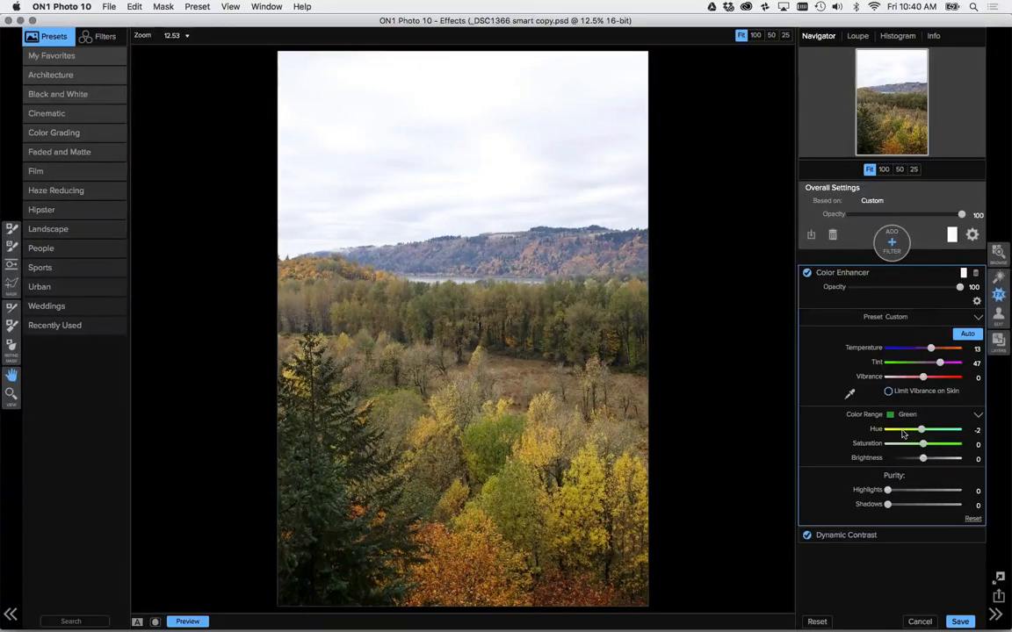
left_click_drag(903, 434, 924, 438)
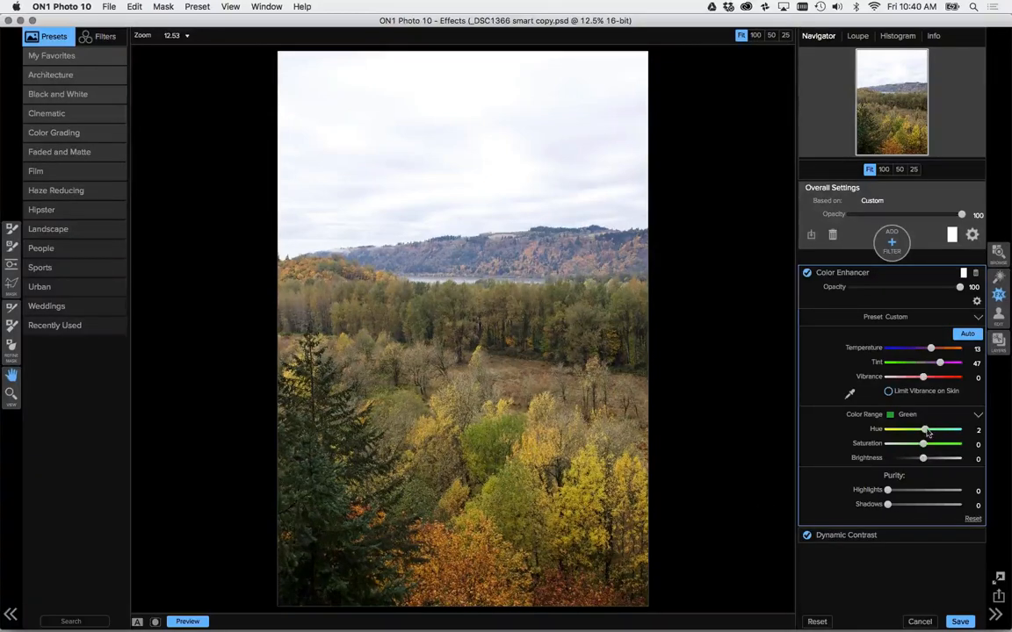
left_click_drag(927, 430, 898, 430)
Set the yellow color range's hue to -34 and raise its saturation slightly.
left_click(919, 418)
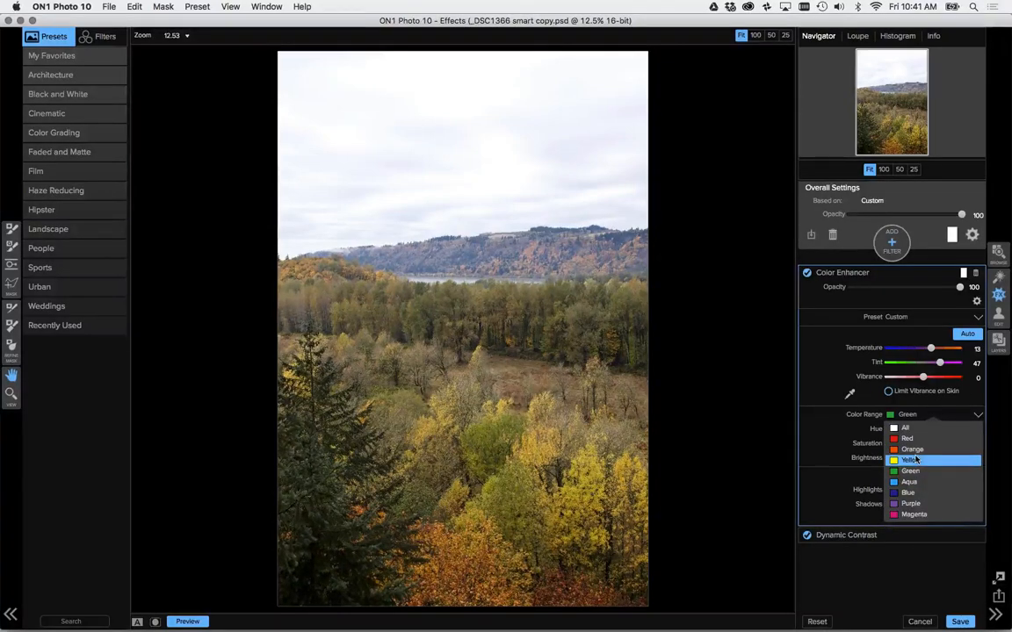
left_click(915, 460)
left_click_drag(922, 430, 900, 429)
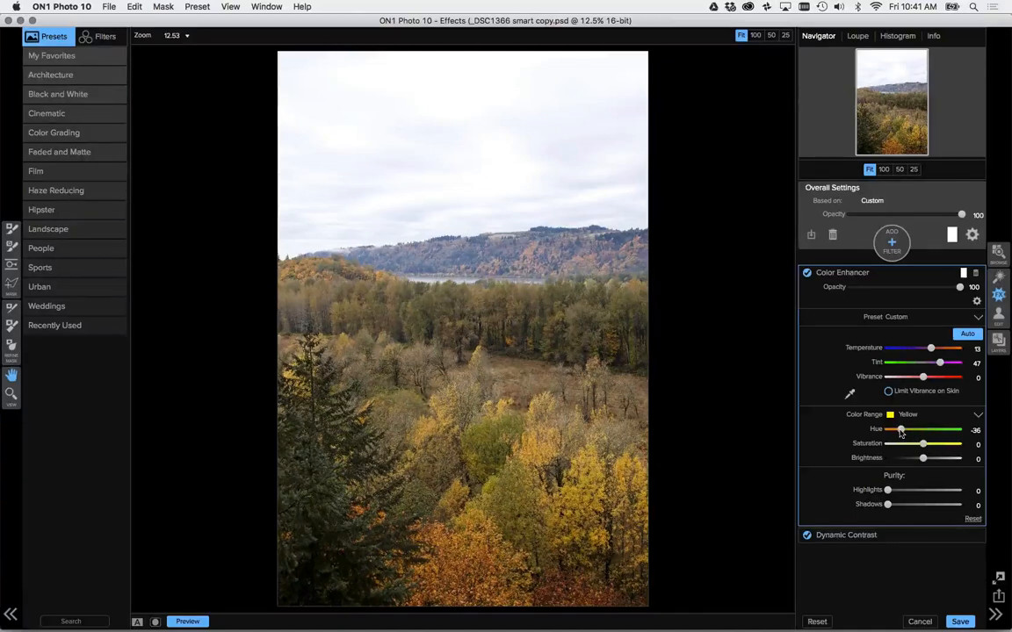
left_click_drag(901, 430, 937, 447)
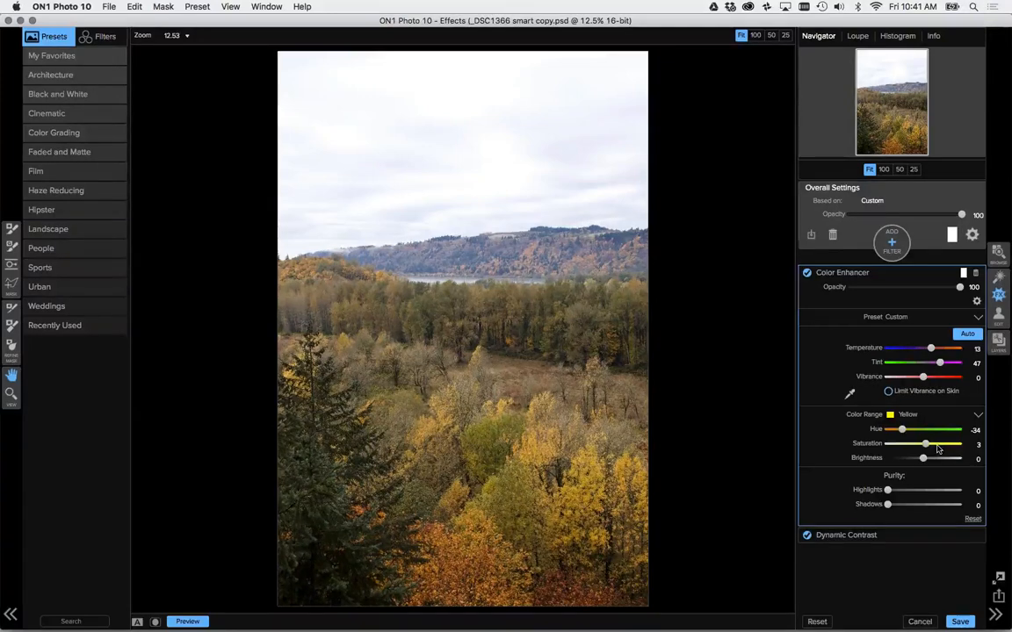
Set the orange color range's hue to -28 and its saturation to 9.
left_click(913, 415)
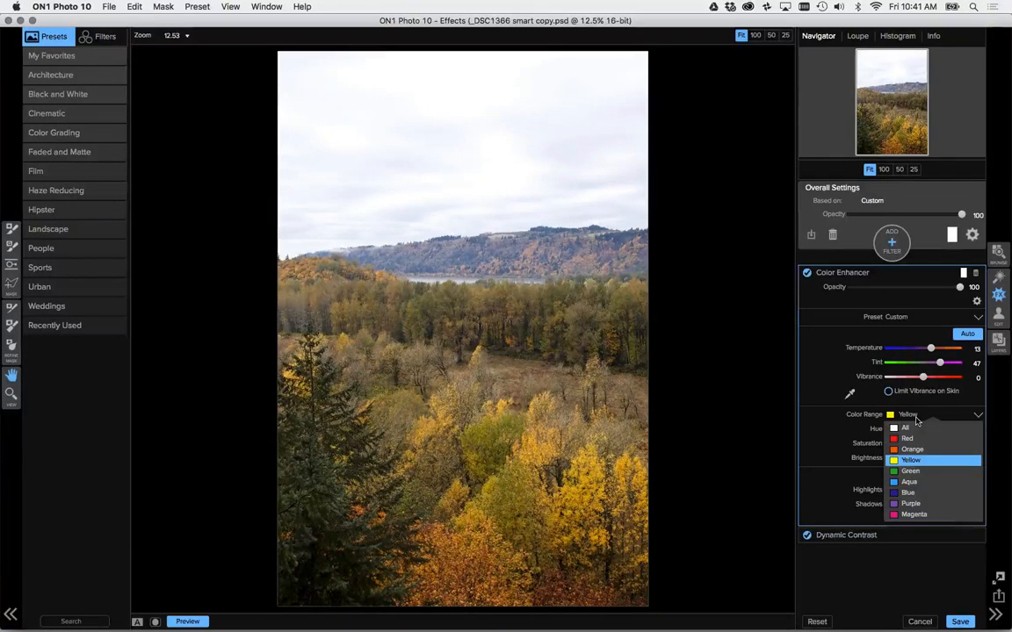
left_click(916, 449)
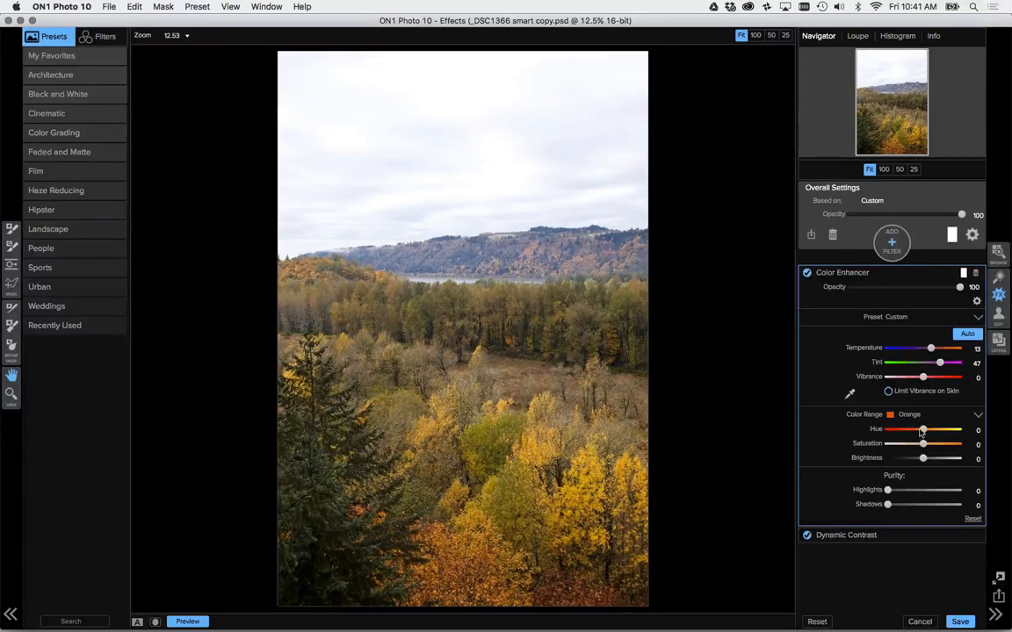
left_click_drag(908, 430, 930, 447)
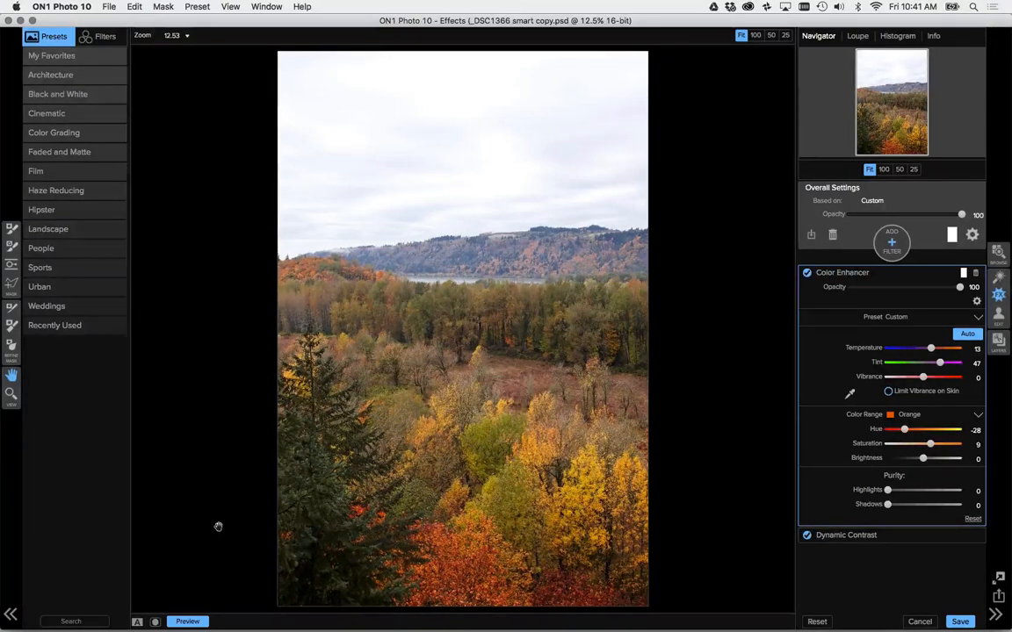
Compare the recolored foliage with the original photo, ending with the effects preview on.
left_click(185, 622)
left_click(185, 622)
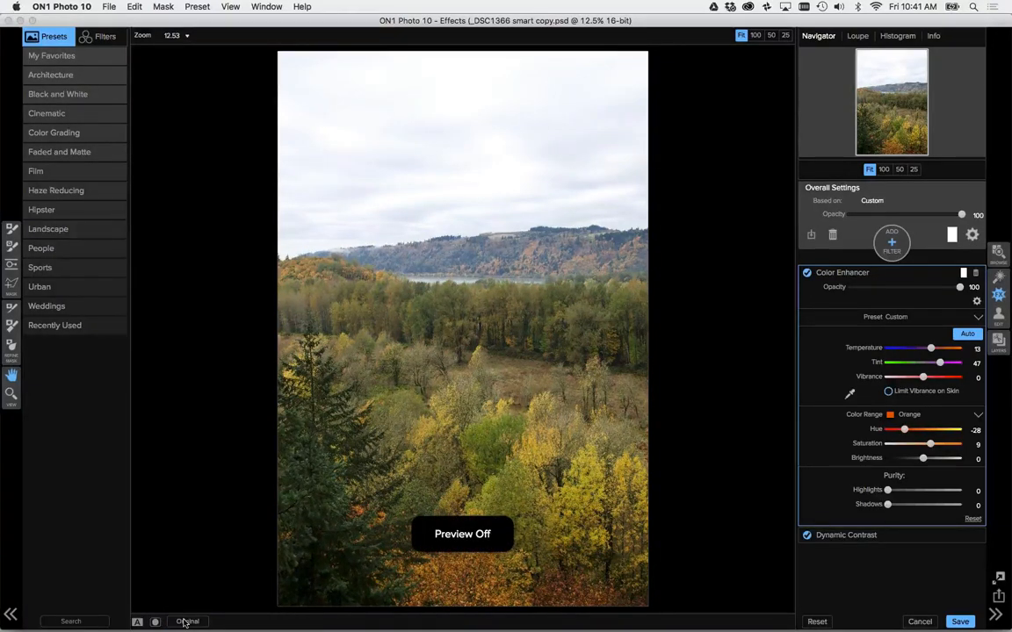
left_click(185, 622)
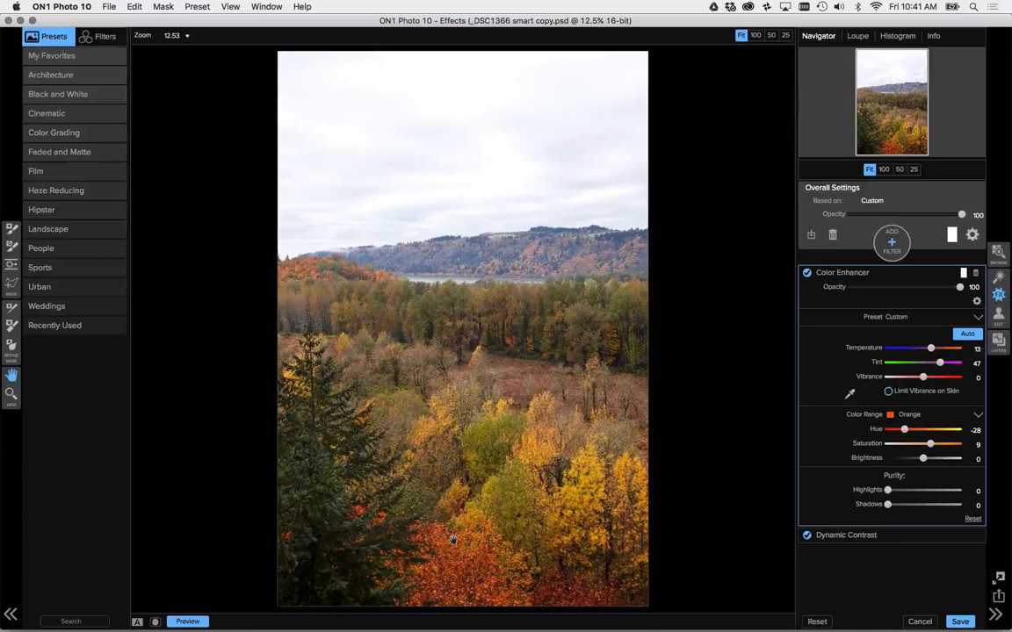
left_click(871, 418)
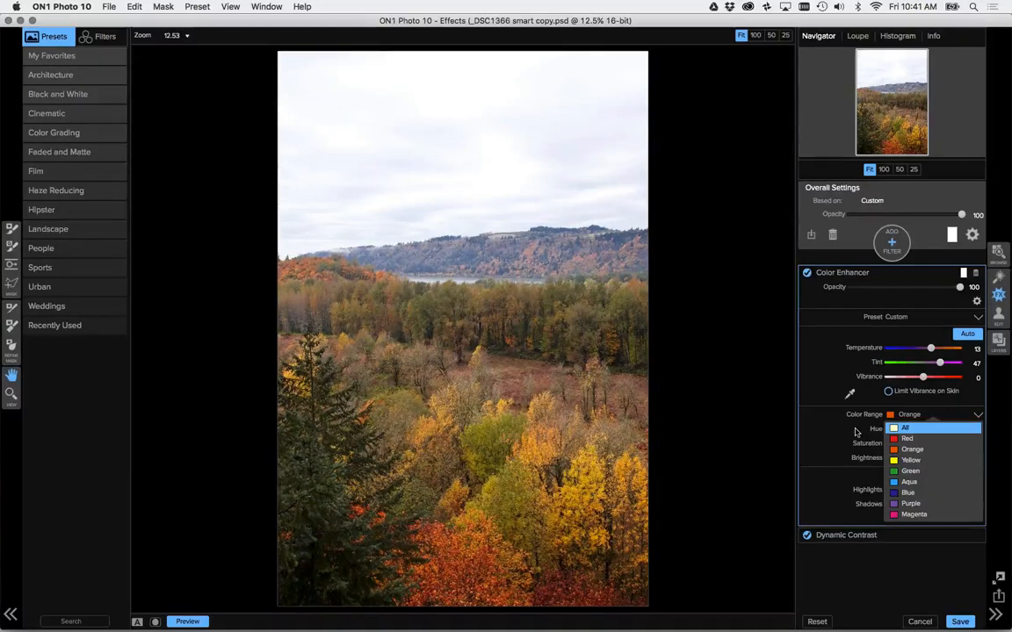
left_click(855, 432)
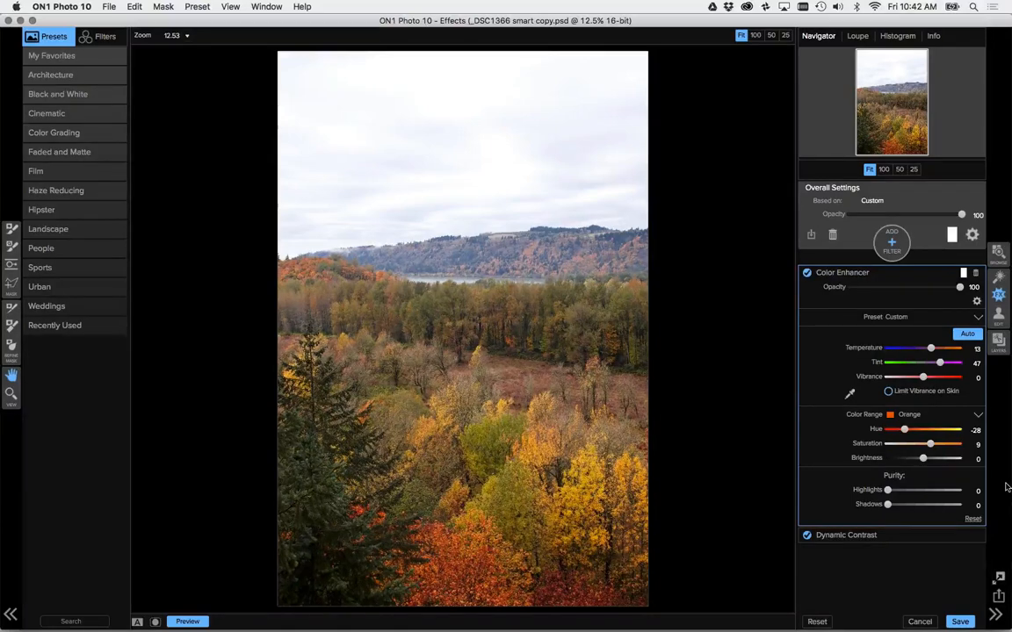
left_click(999, 597)
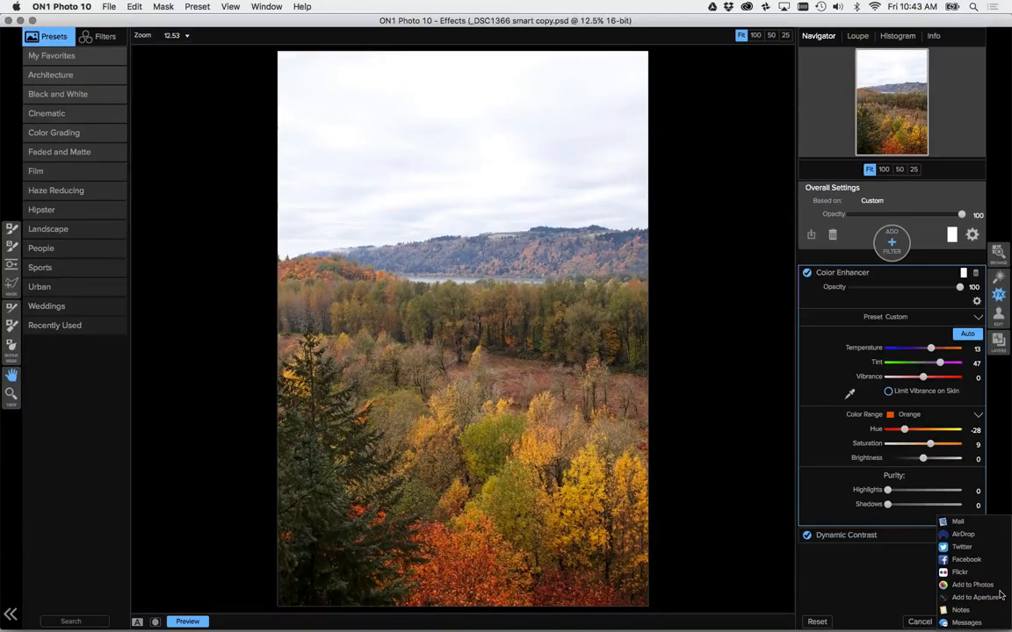
left_click(904, 576)
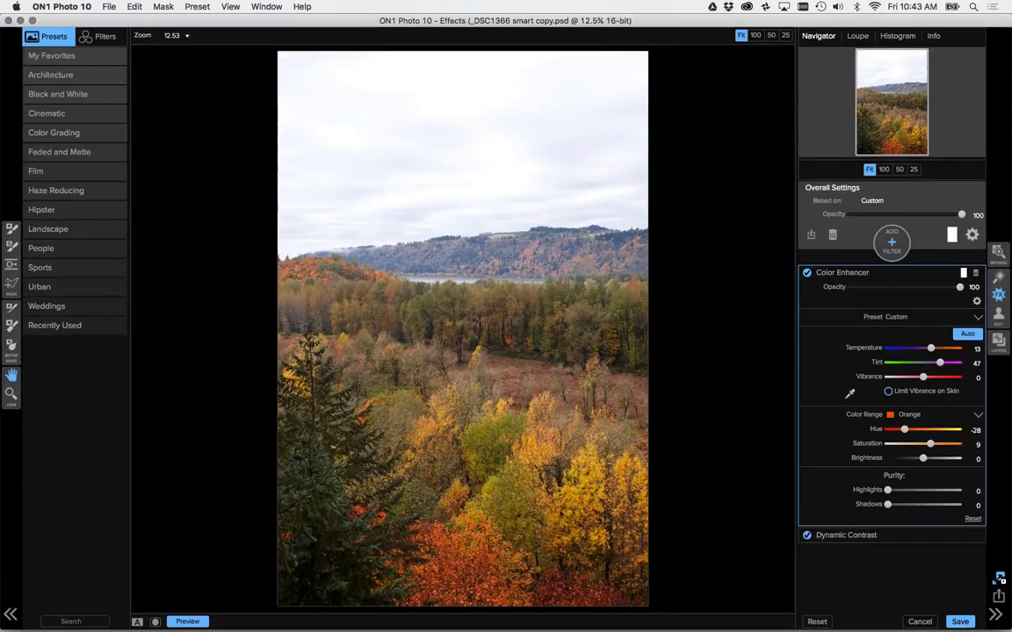
Start exporting the photo with a preset that leaves out resizing, sharpening and gallery wrap, and set the JPEG quality to 80.
left_click(1000, 578)
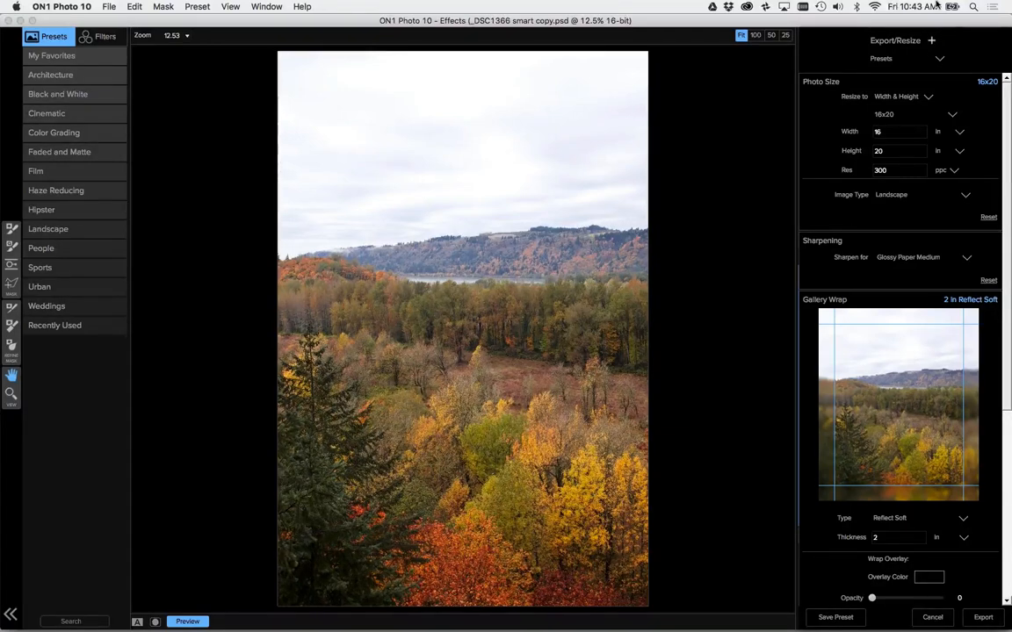
left_click(938, 59)
left_click(917, 84)
scroll(917, 85, "down", 10)
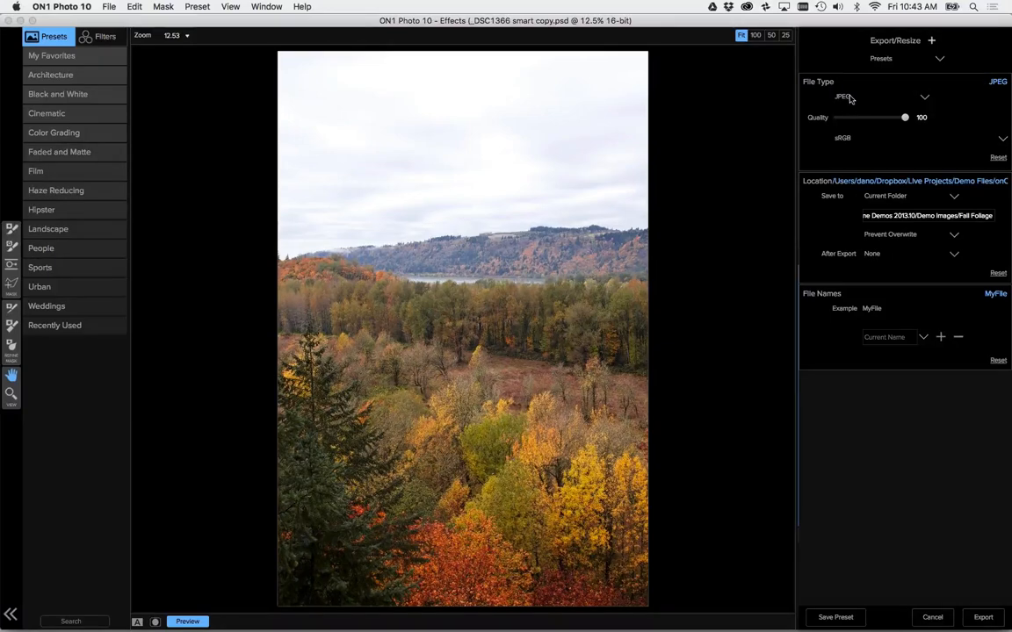
left_click(919, 116)
type("80")
key("Tab")
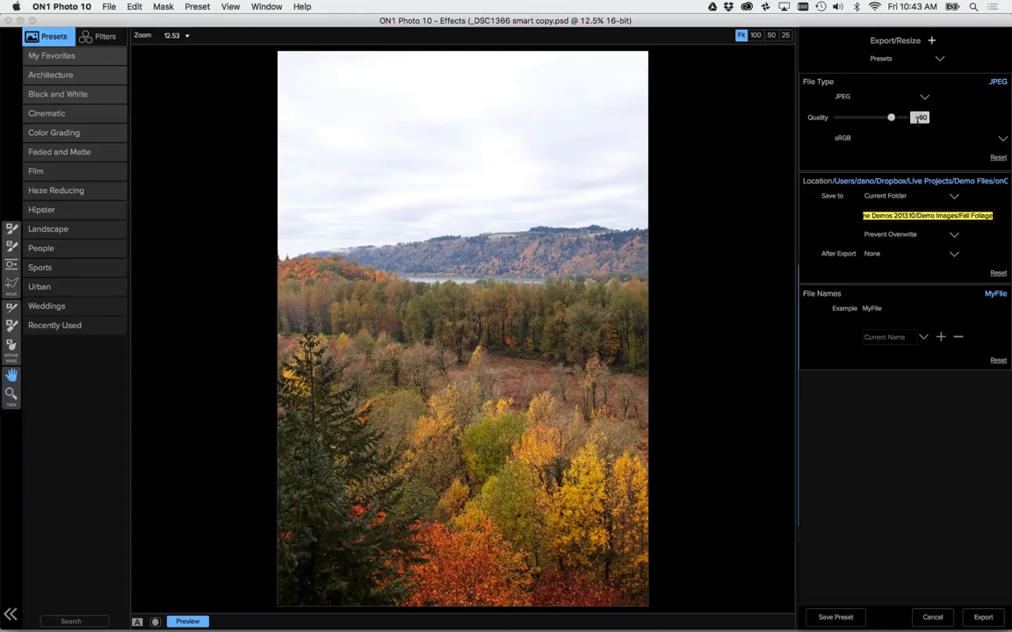
Set the export location to the Desktop folder.
left_click(909, 195)
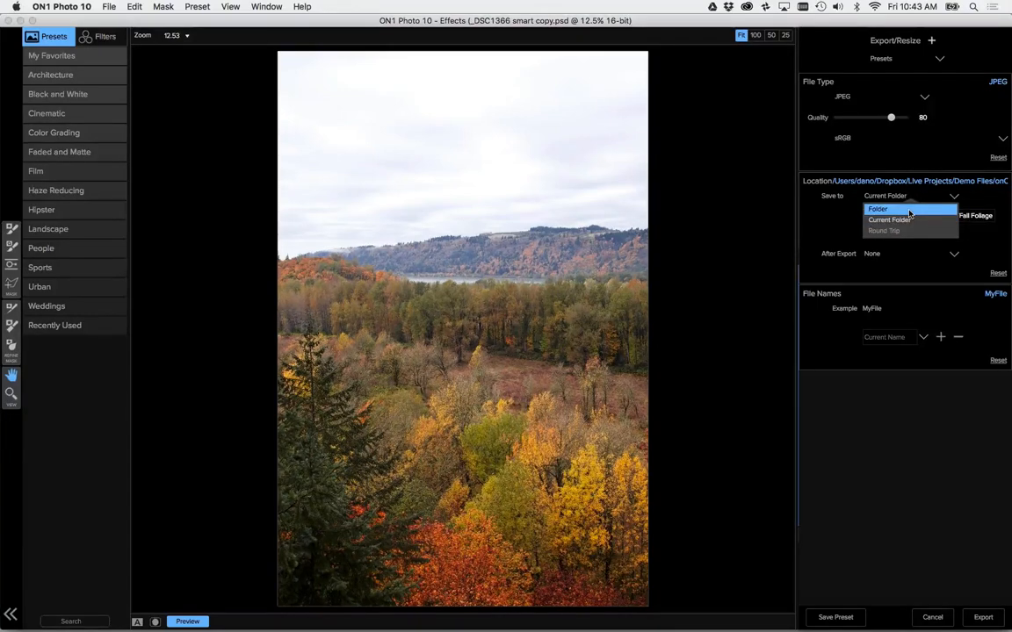
left_click(909, 210)
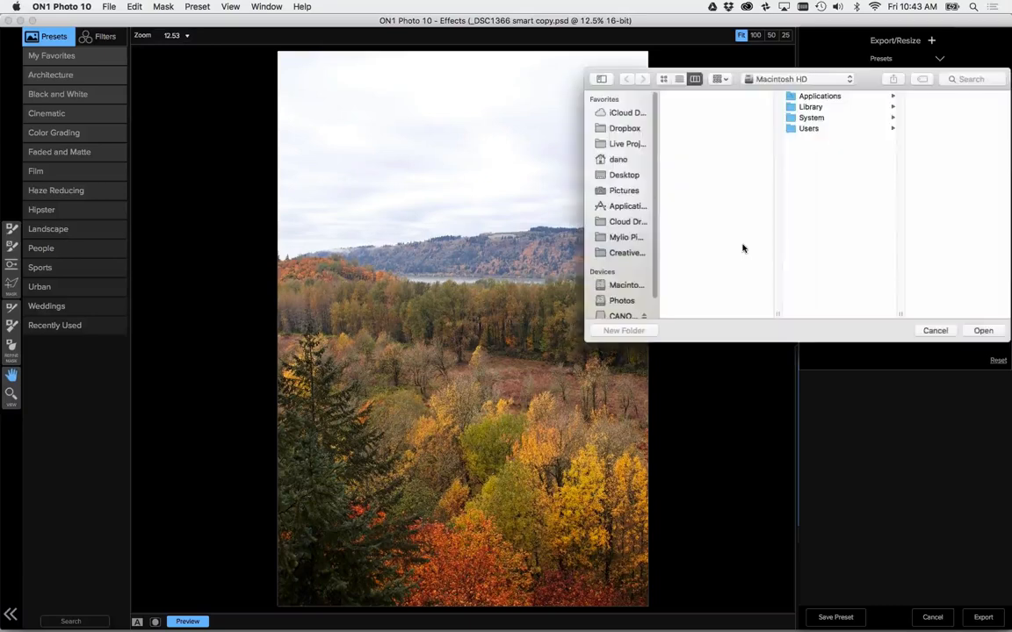
left_click(623, 175)
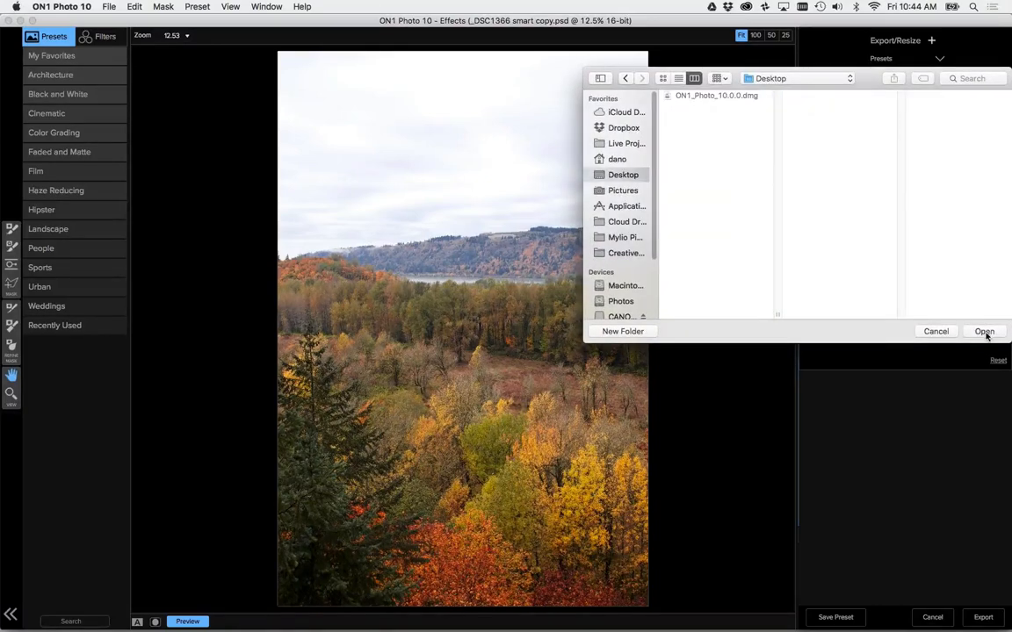
left_click(984, 331)
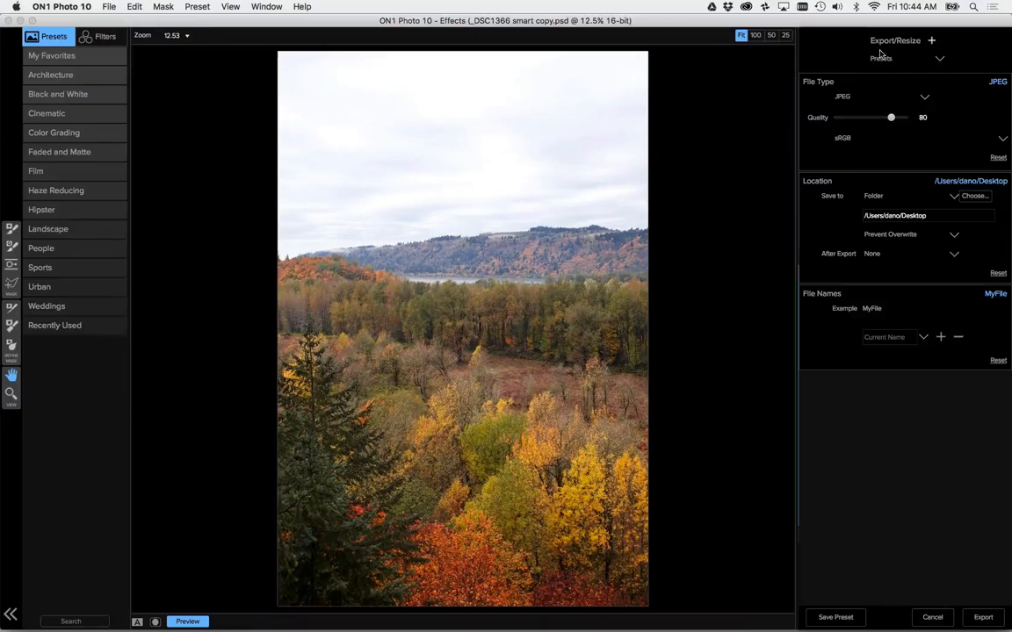
Add Photo Size options to the export, resizing the long edge to 1000 pixels at 300 ppi with the Landscape image type.
left_click(931, 42)
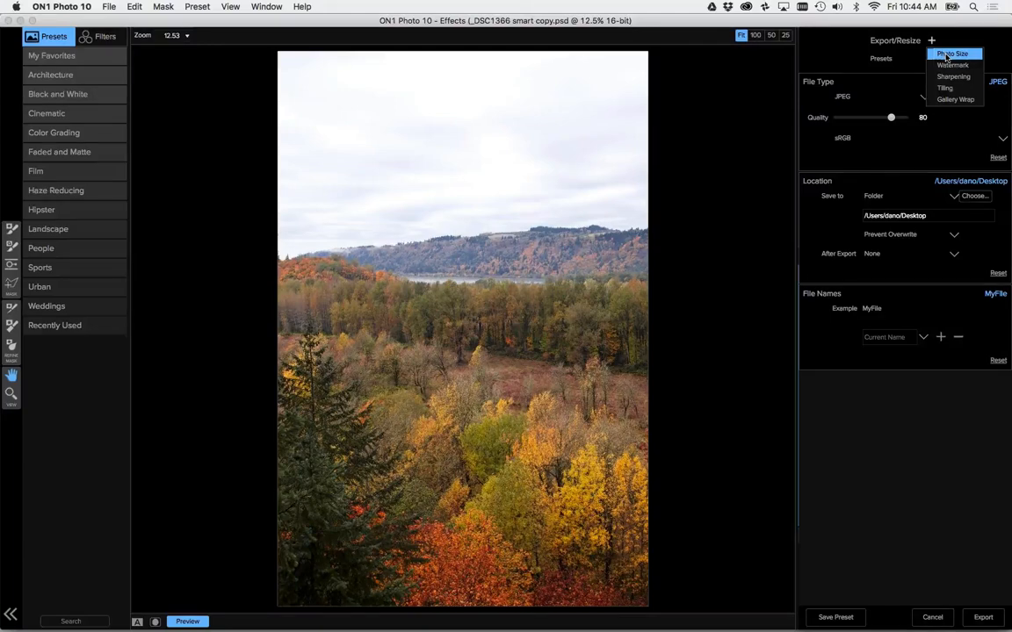
left_click(947, 55)
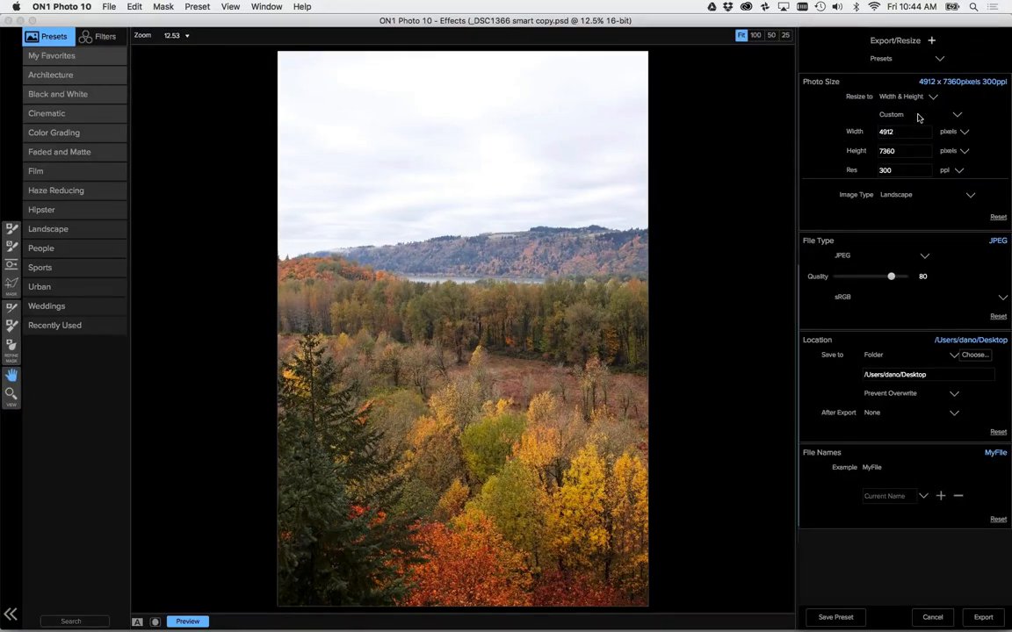
left_click(911, 99)
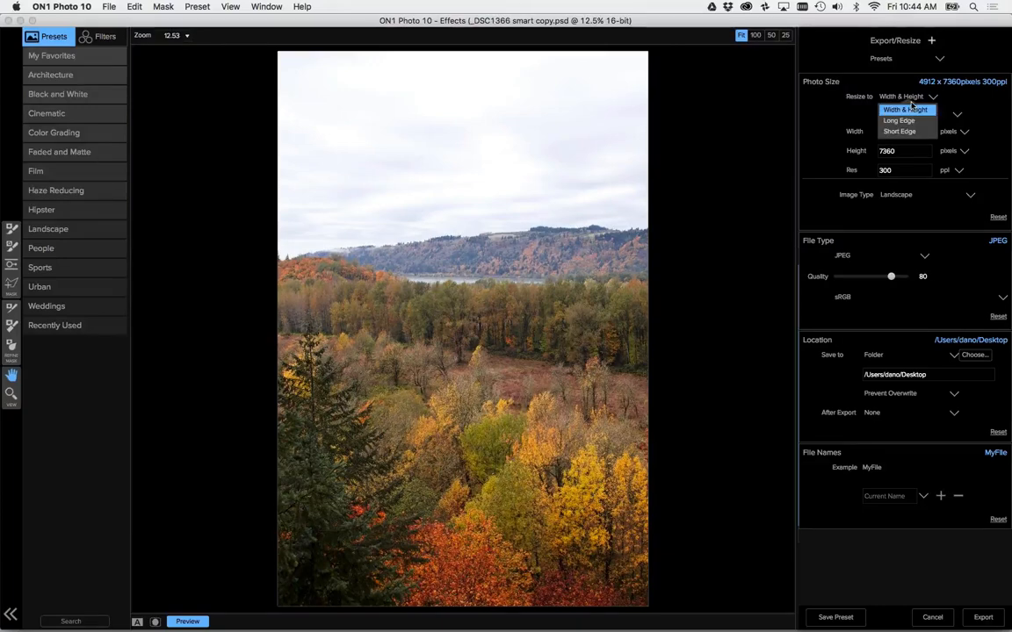
left_click(910, 109)
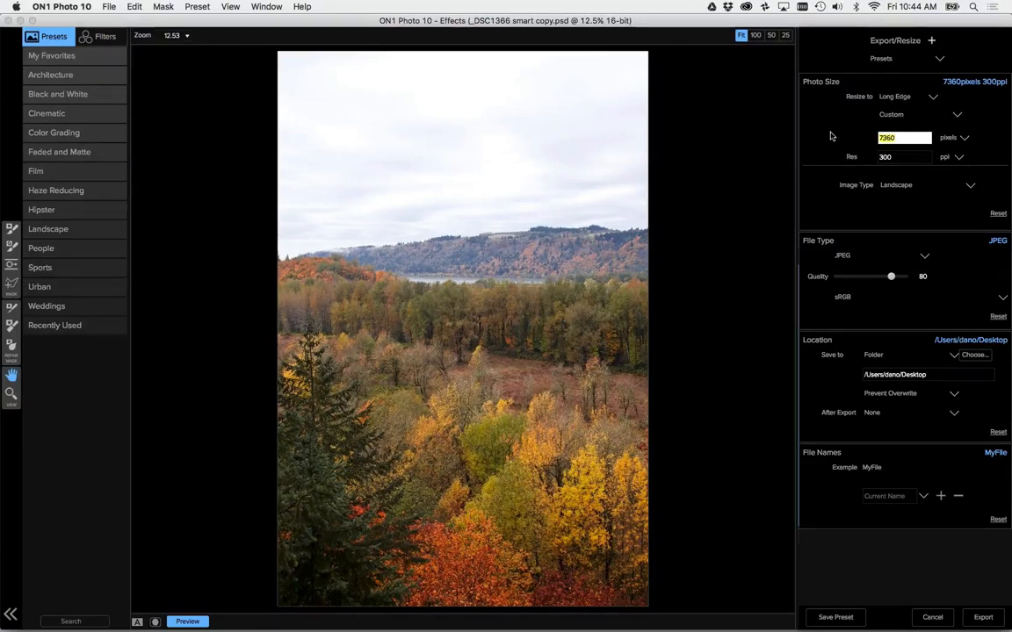
type("1000")
key("Return")
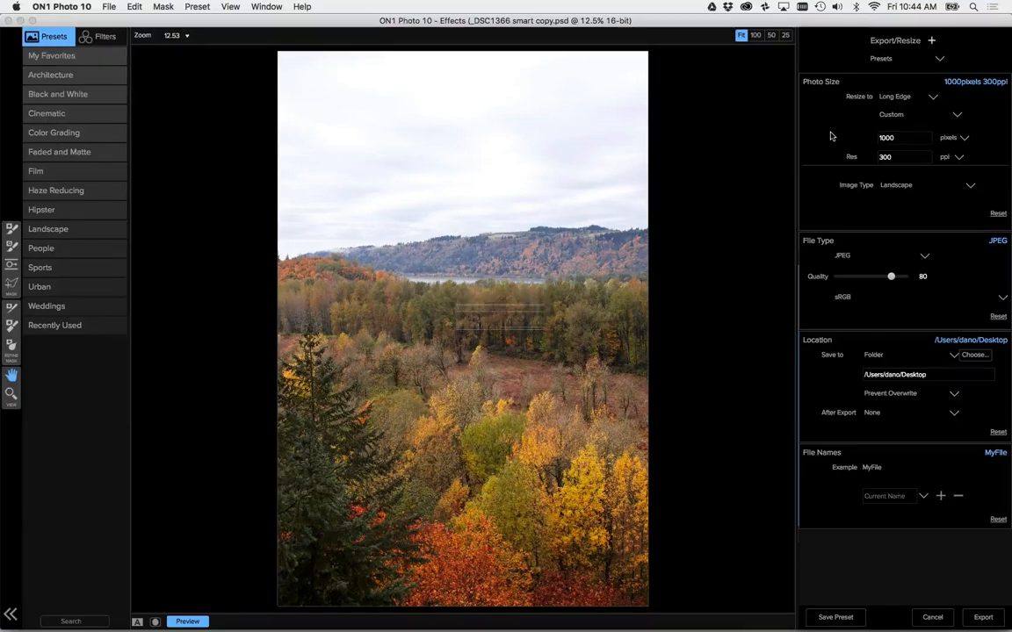
key("Tab")
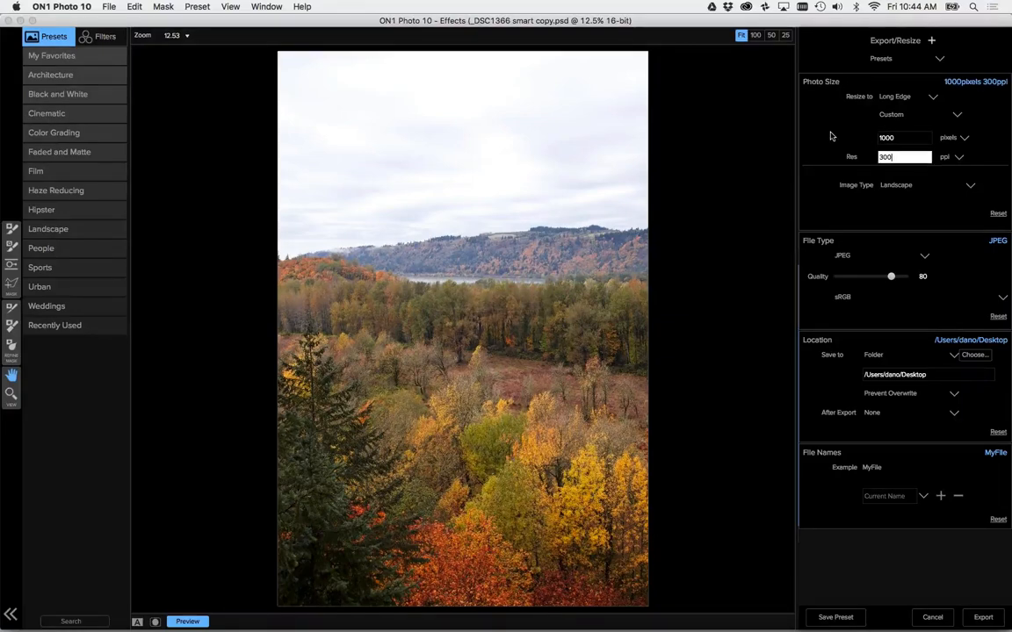
left_click(909, 186)
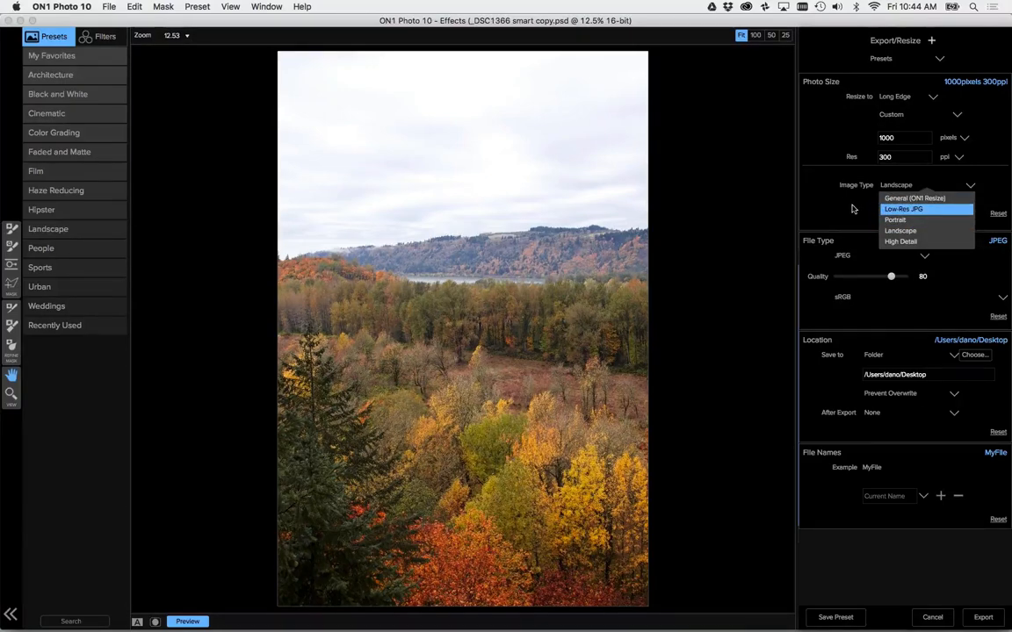
left_click(894, 232)
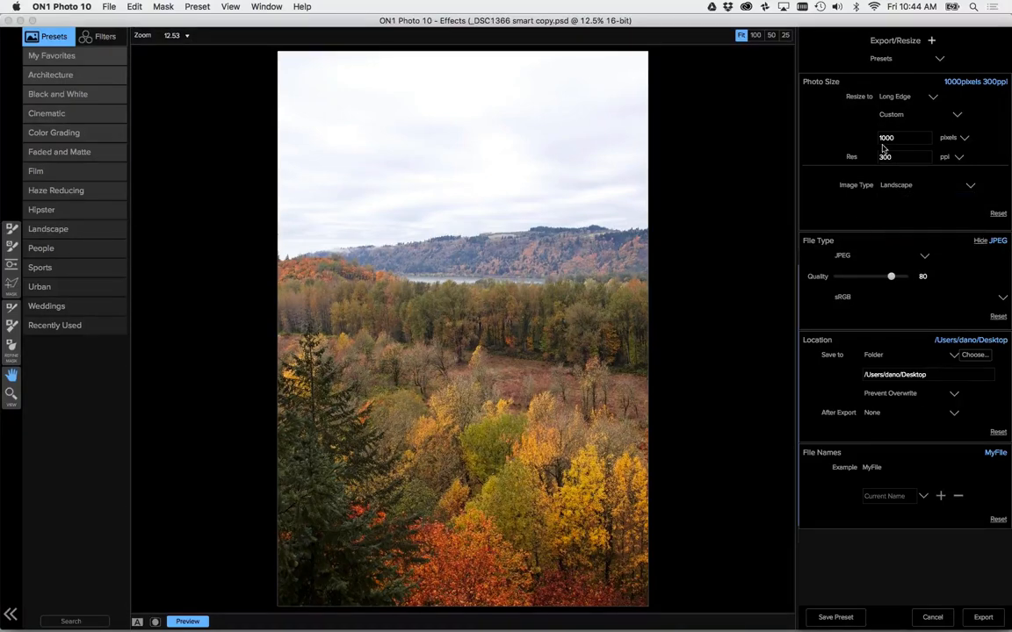
Add the Sharpening and Watermark options to the export settings.
left_click(931, 41)
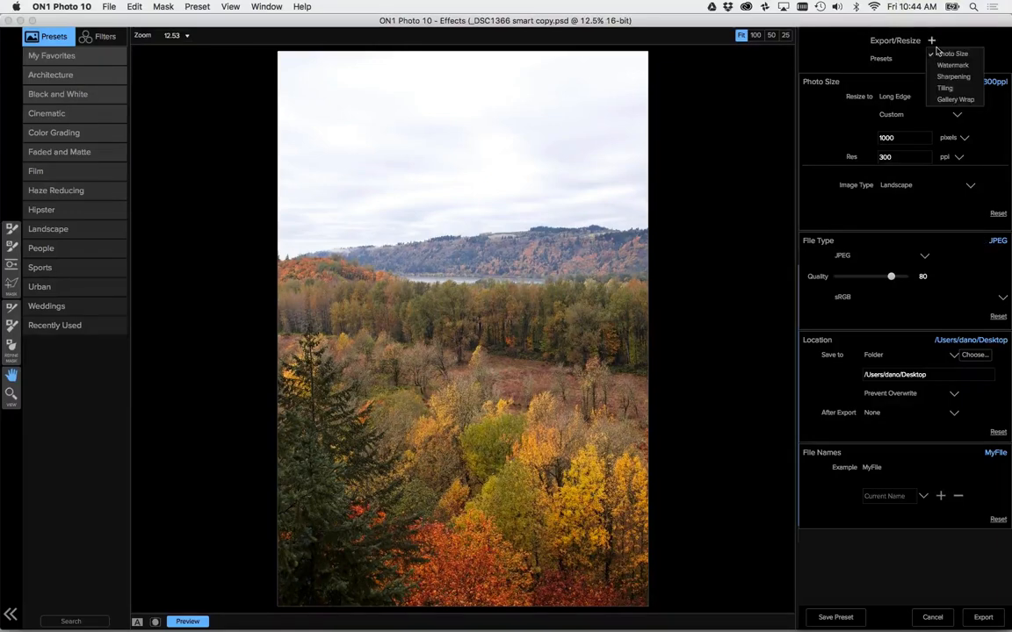
left_click(952, 76)
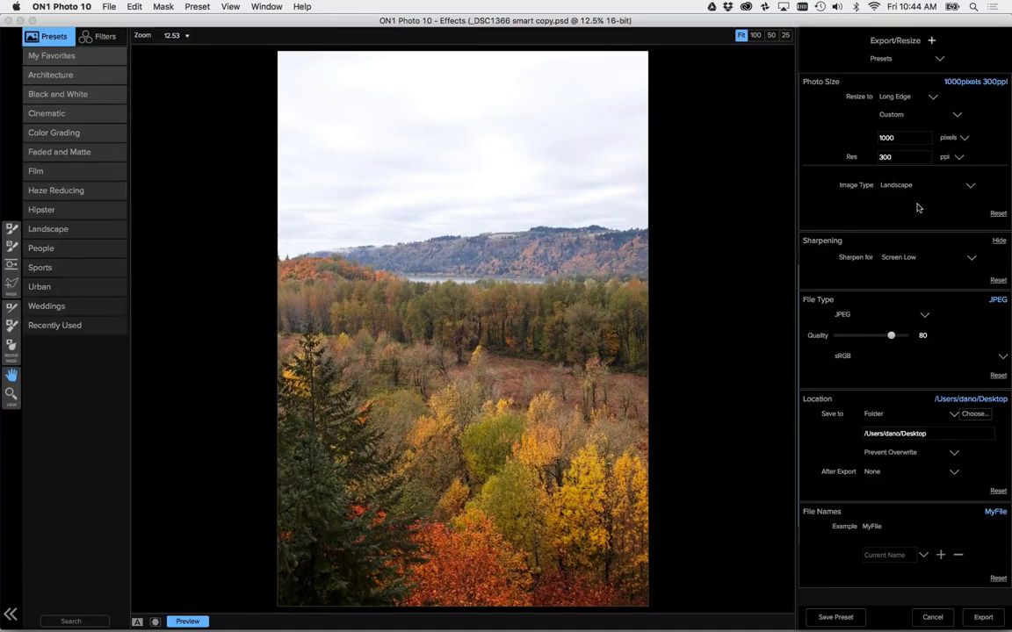
left_click(931, 41)
left_click(952, 66)
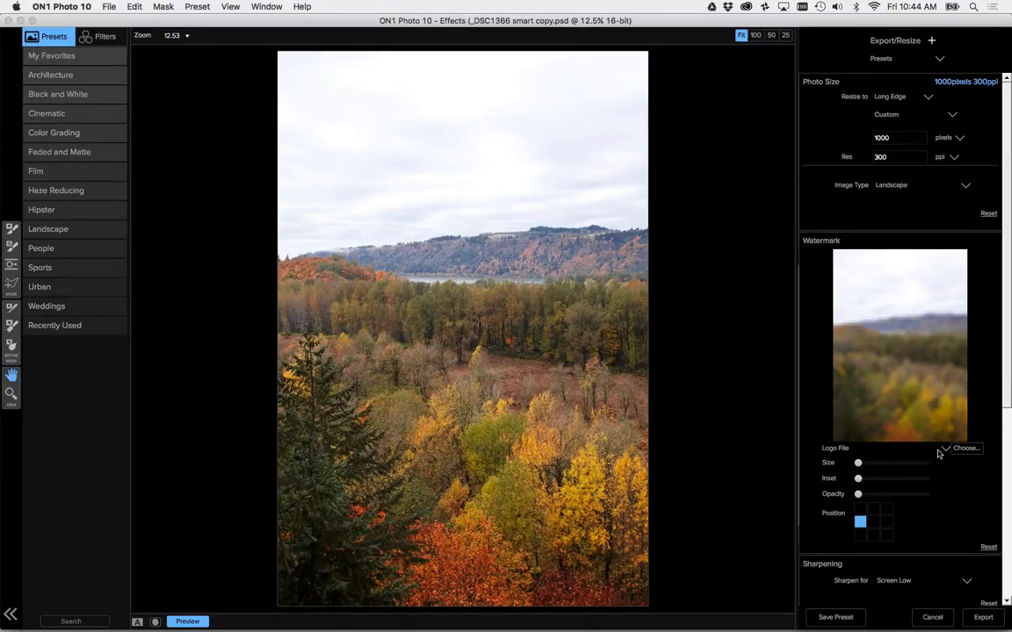
Load ON1v_ID_(RGB).png from the onOne Logo Finals folder under Live Projects, Projects, Resources as the watermark logo.
left_click(966, 449)
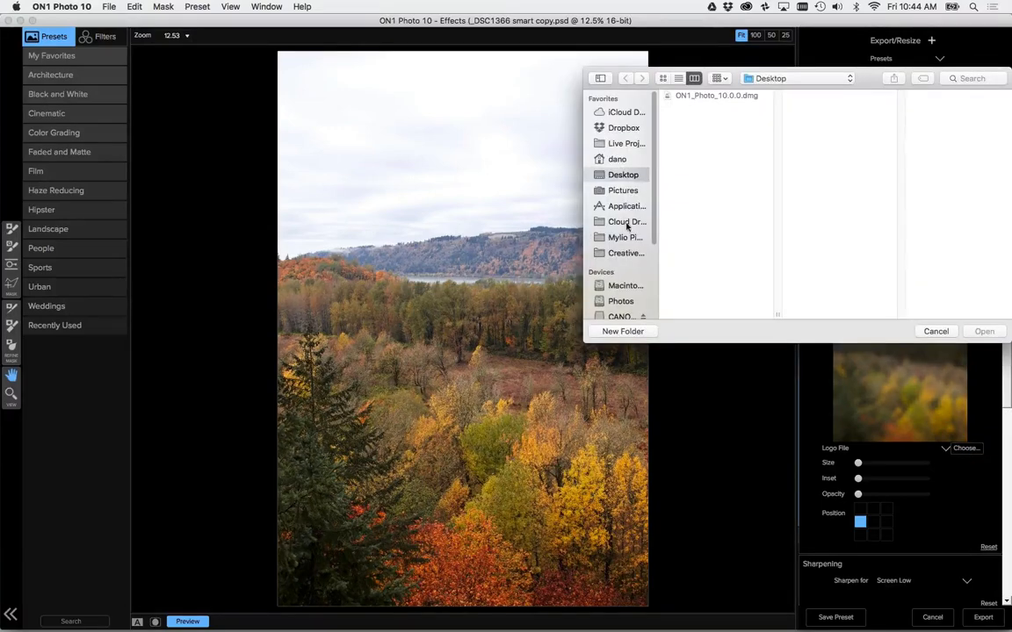
left_click(619, 143)
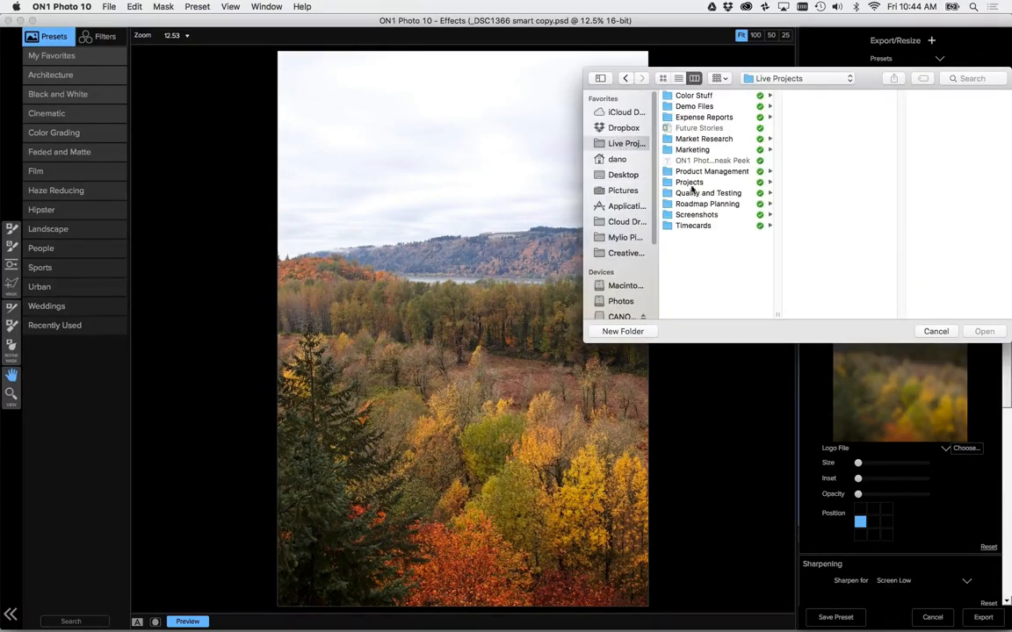
left_click(689, 183)
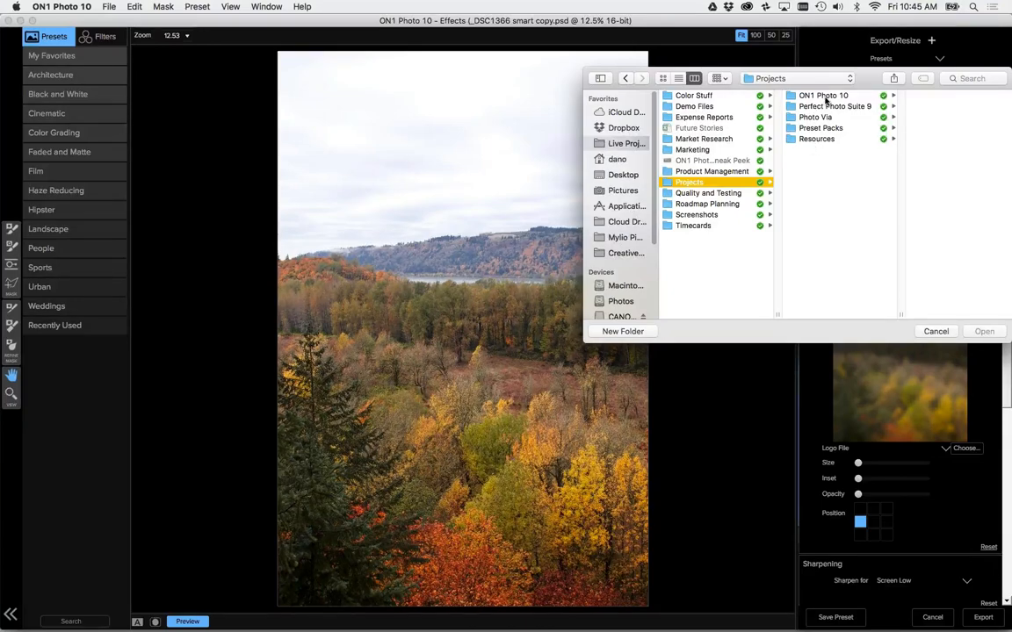
left_click(822, 139)
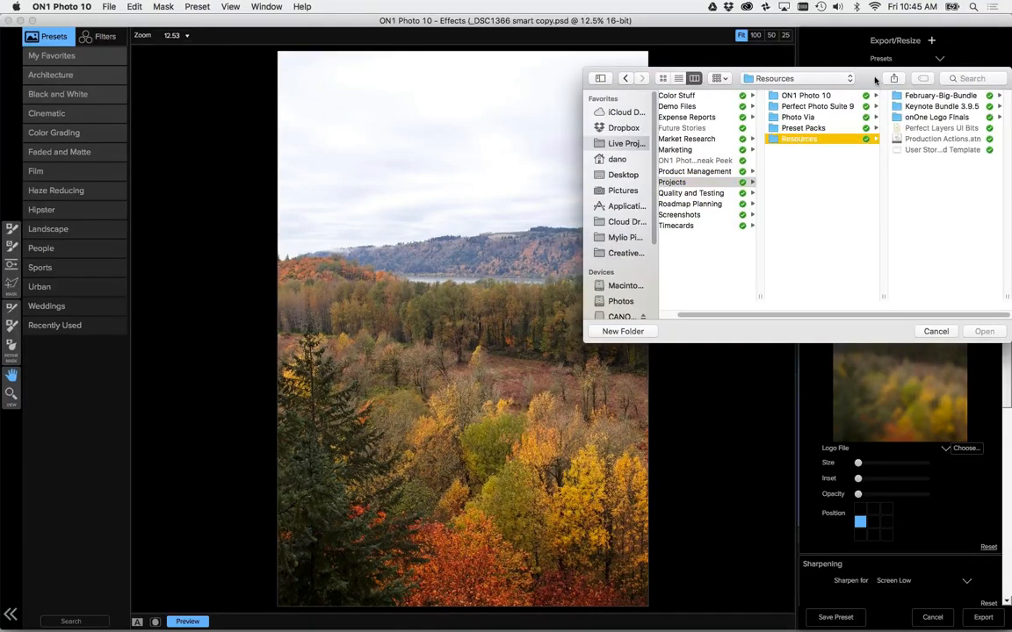
left_click(905, 119)
left_click(896, 118)
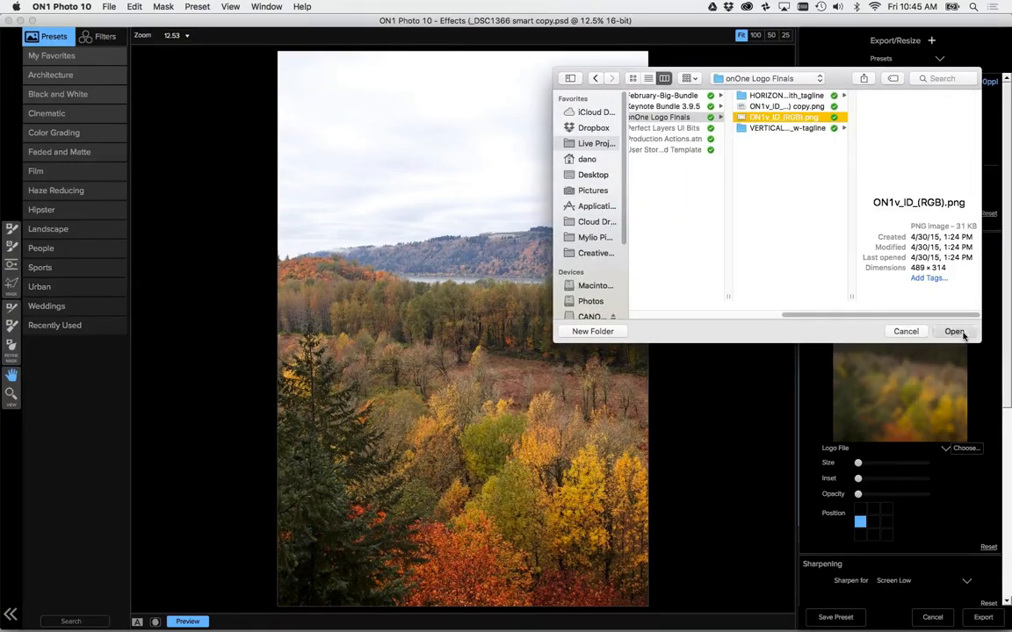
left_click(953, 332)
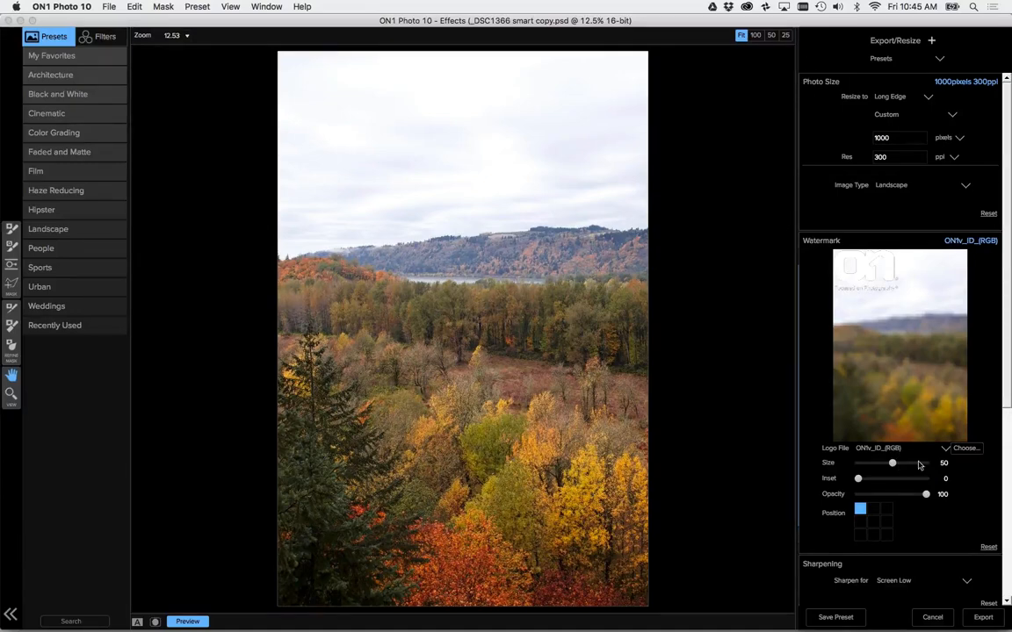
Center the watermark on the photo, with its size at 70 and its opacity at 42.
left_click(874, 523)
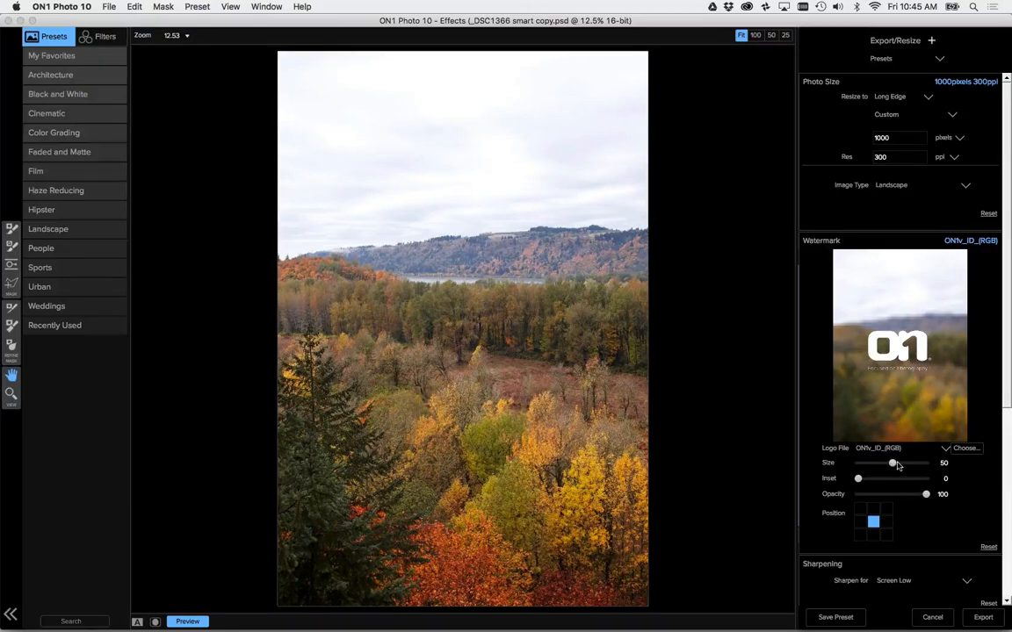
left_click_drag(892, 463, 886, 497)
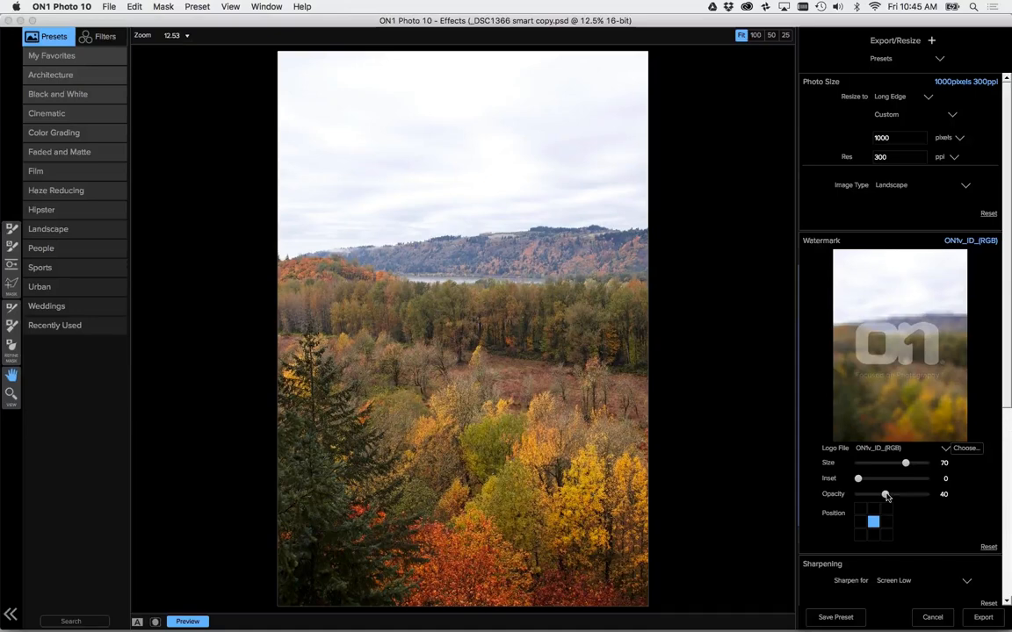
left_click_drag(886, 497, 888, 497)
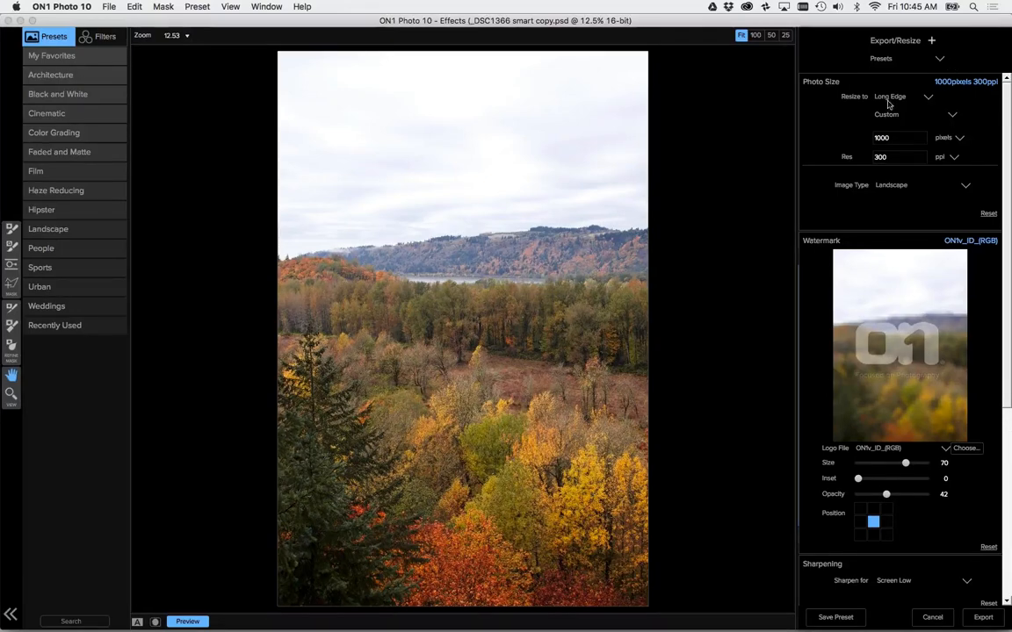
Save the export settings as a preset named "JPG for Sharing with Watermark" and leave the export without exporting the photo.
left_click(833, 617)
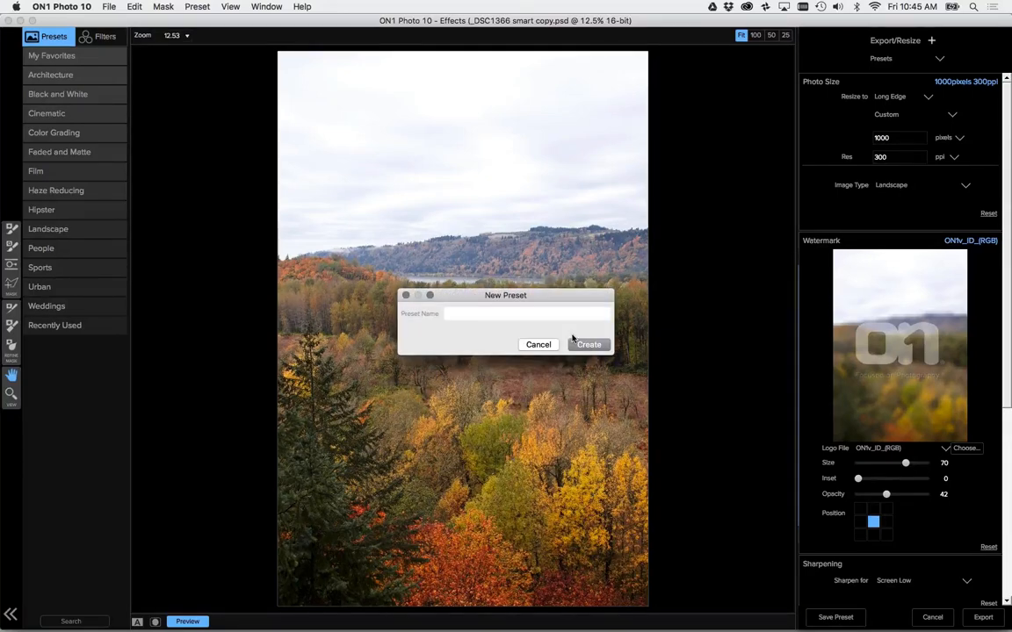
type("Shar")
key("BackSpace")
key("BackSpace")
key("BackSpace")
key("BackSpace")
type("JPG for Sharing with Watermark")
left_click(587, 344)
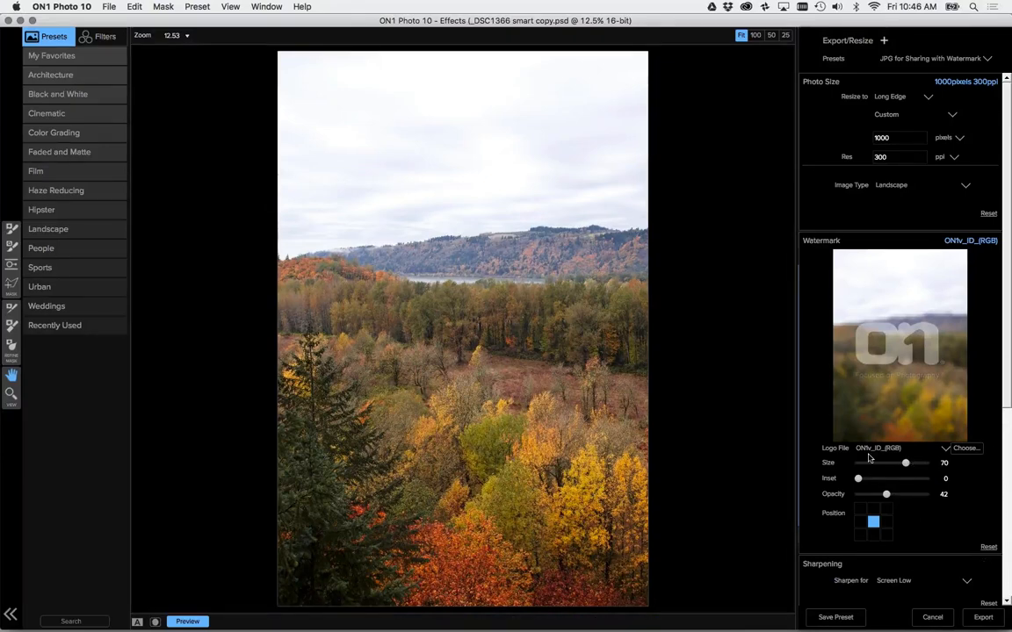
left_click(932, 619)
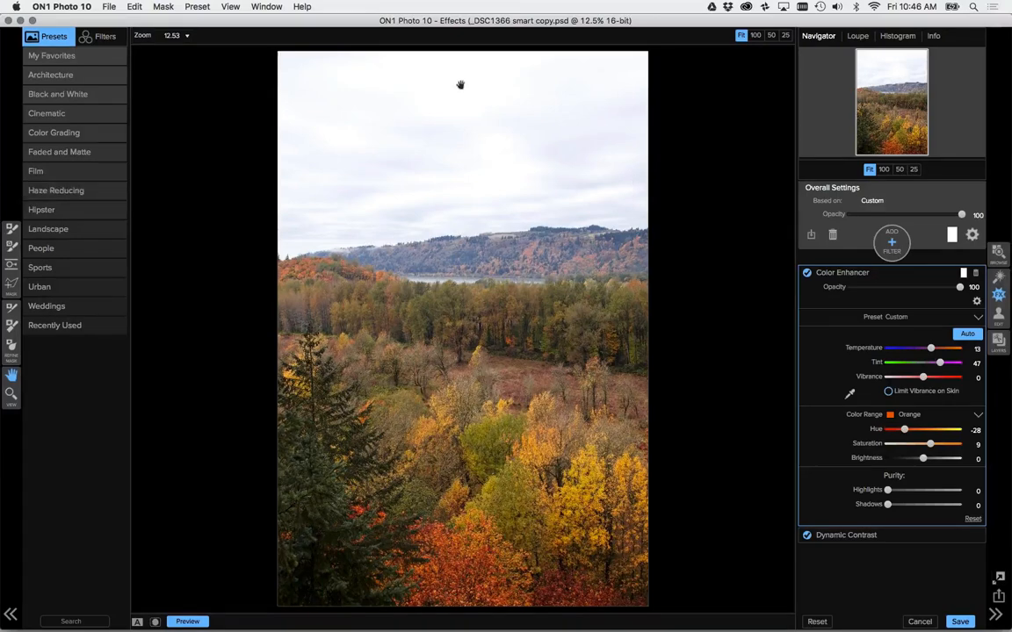
Add an Adjustable Gradient filter with the Darken preset and move its transition line up to the horizon.
left_click(891, 242)
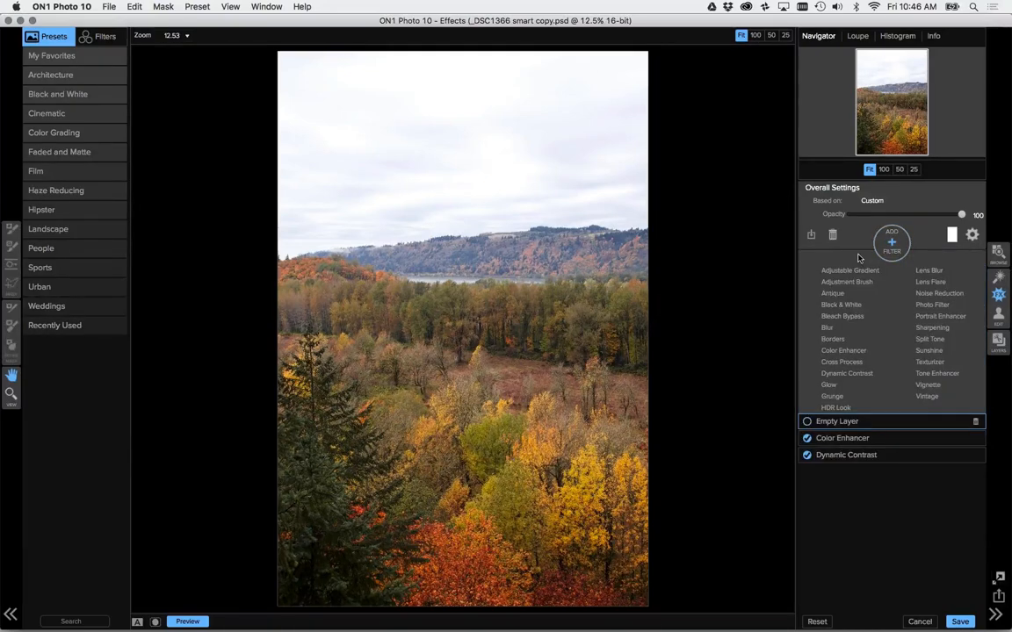
left_click(856, 270)
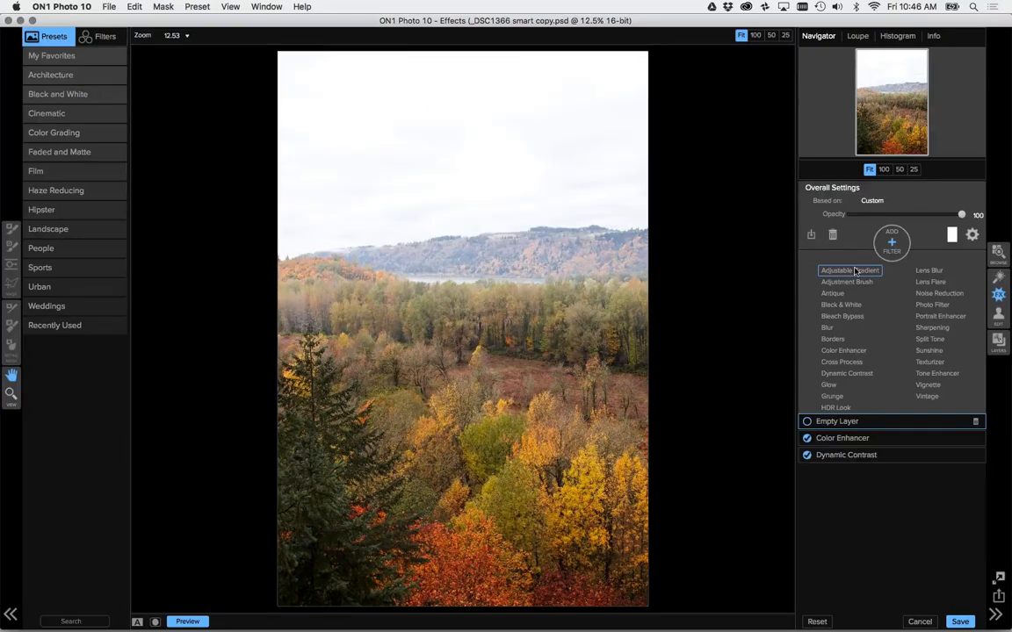
left_click(854, 271)
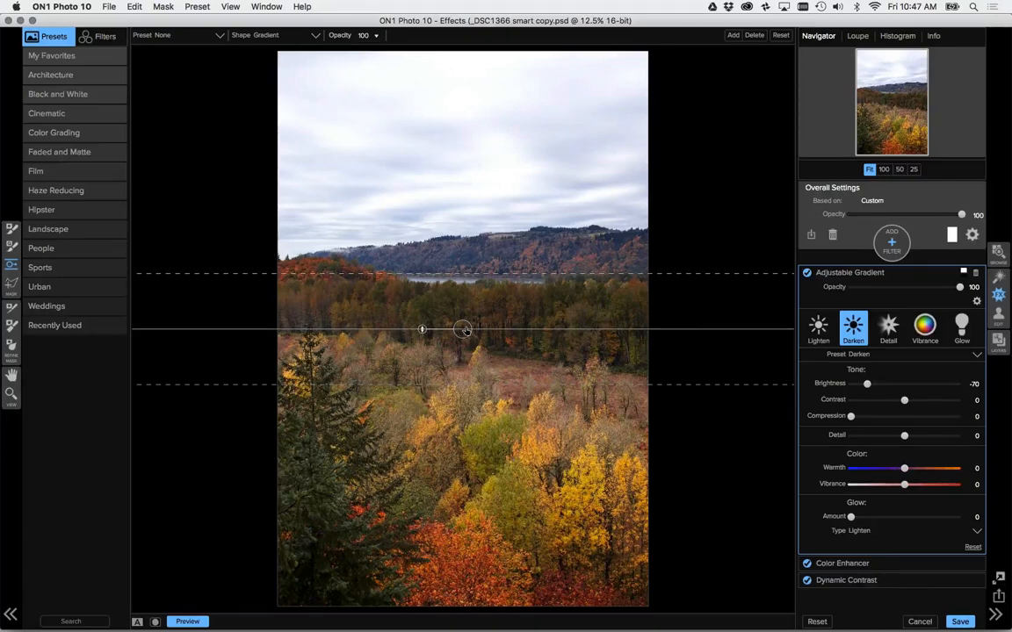
left_click_drag(463, 329, 486, 272)
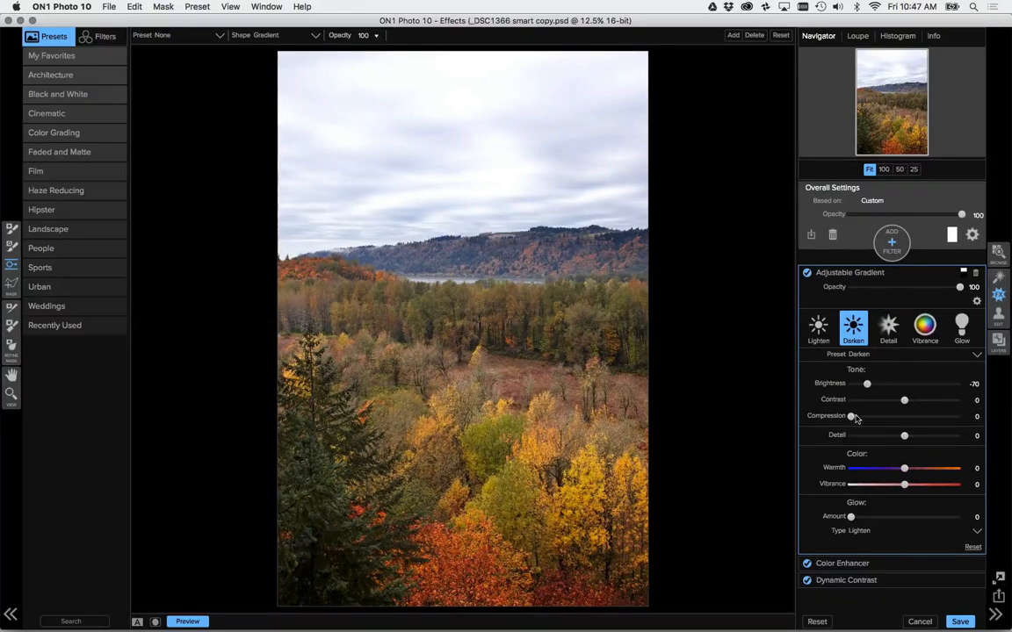
Set the gradient's compression to 134, brightness to -81 and warmth to -59, and compare the photo with the original.
left_click_drag(852, 417, 922, 418)
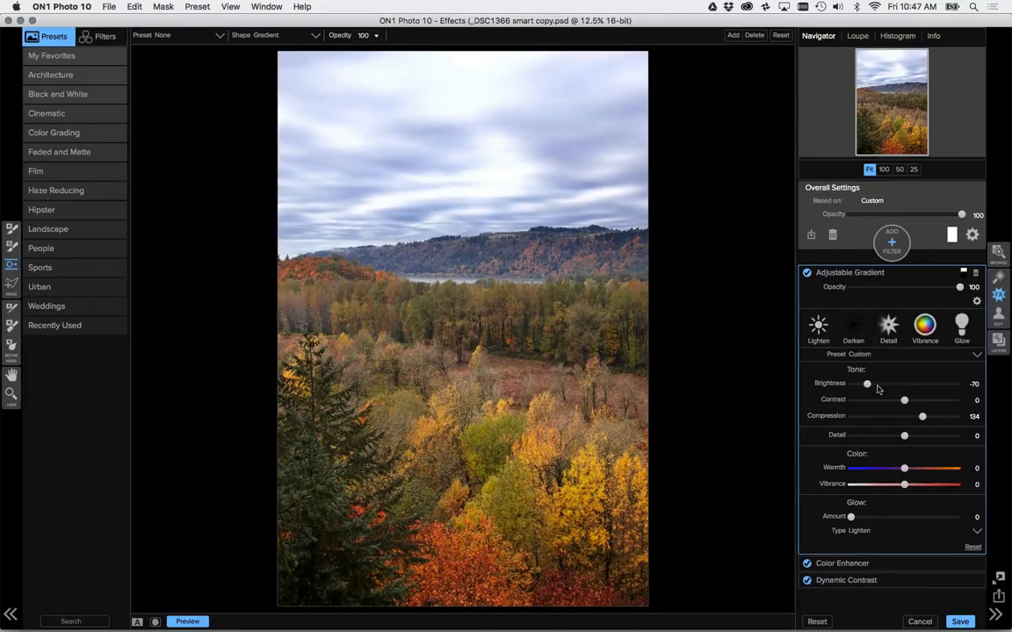
left_click_drag(866, 384, 861, 384)
left_click_drag(903, 468, 872, 471)
left_click(195, 626)
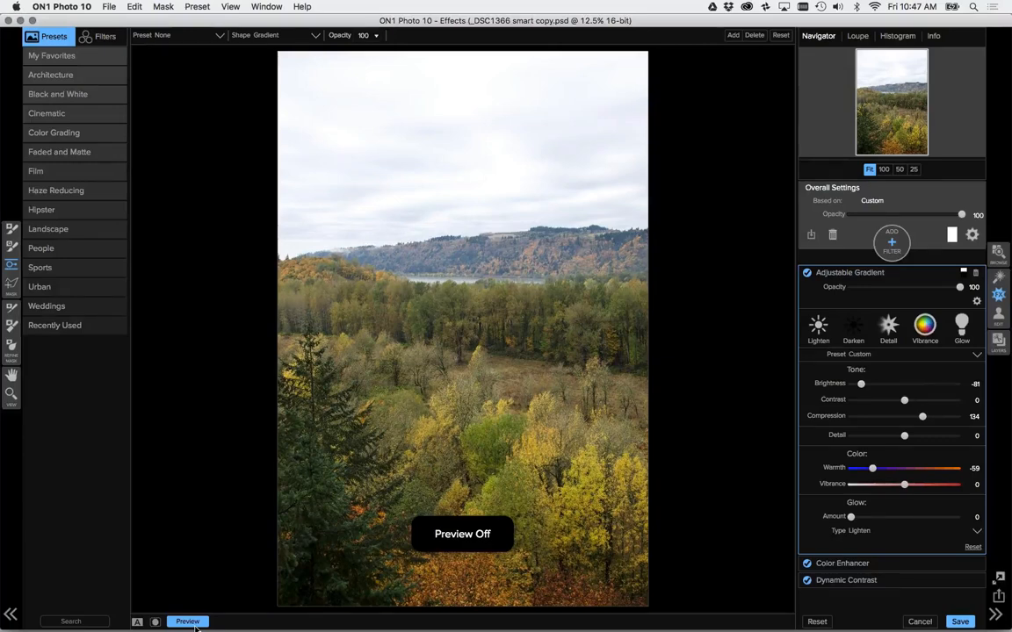
left_click(188, 622)
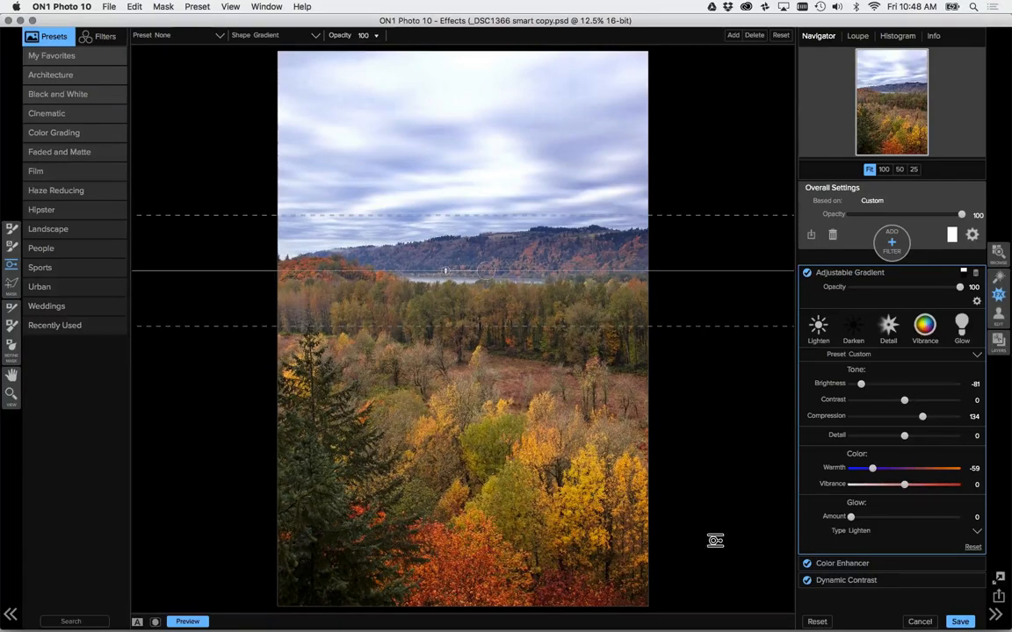
Discard the edits to the _DSC1366 smart copy and open _MG_5022.CR2 in Effects as a smart copy.
left_click(919, 622)
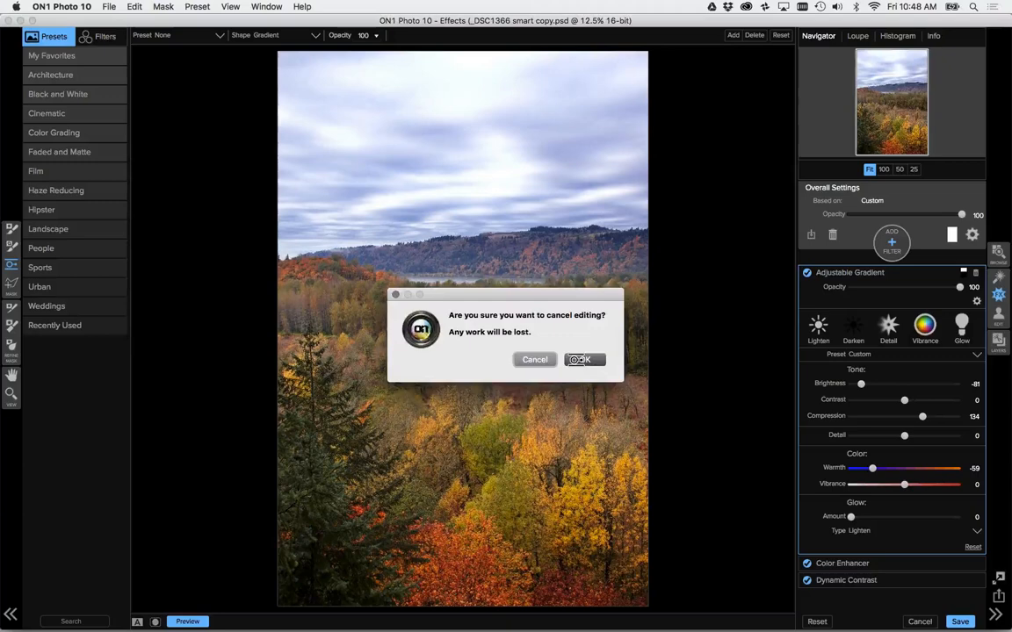
left_click(578, 360)
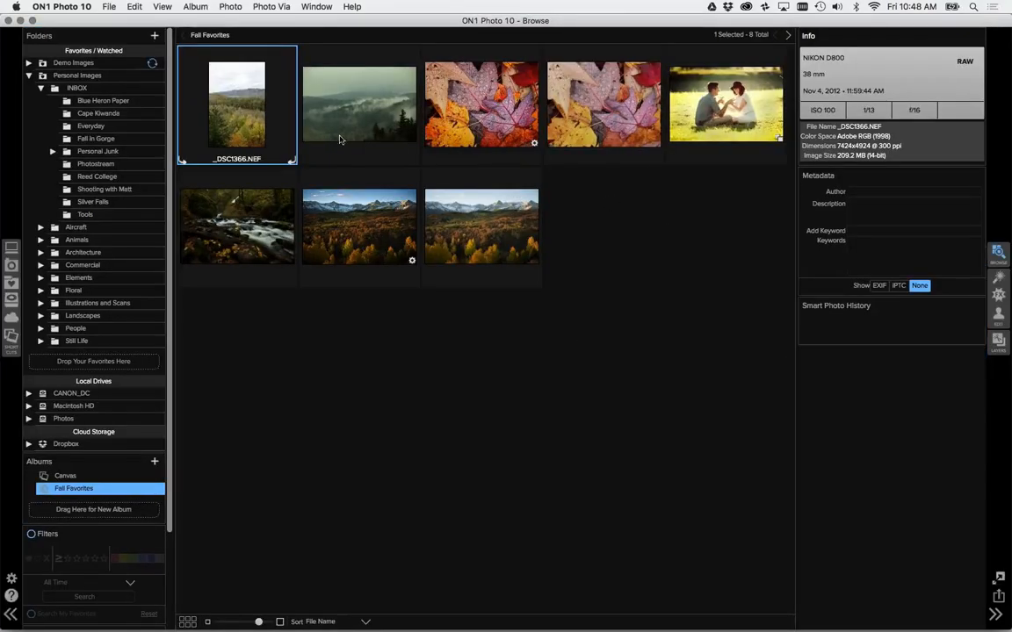
left_click(353, 109)
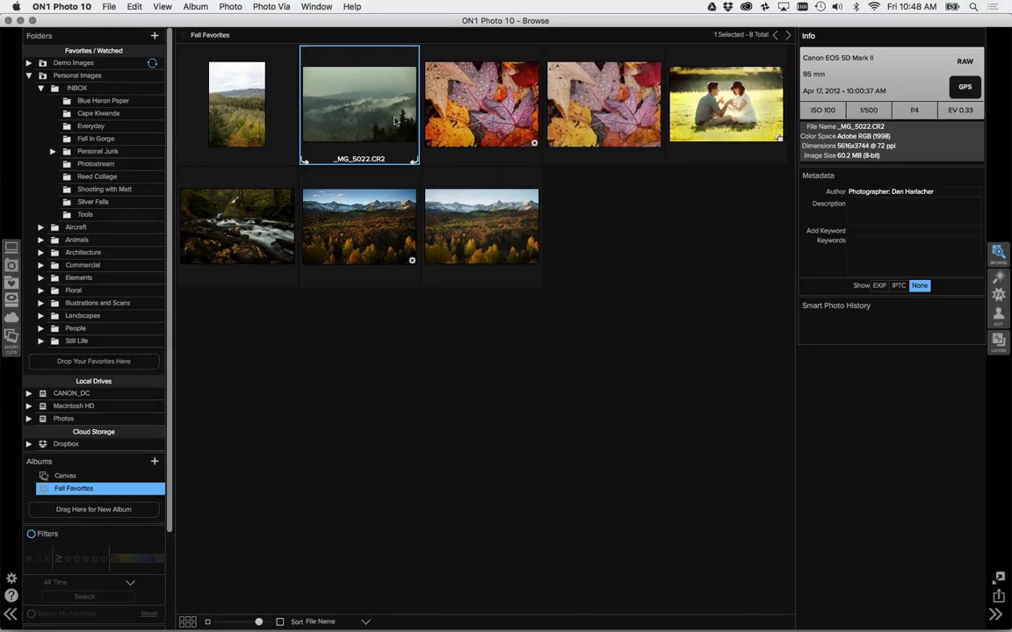
double_click(384, 116)
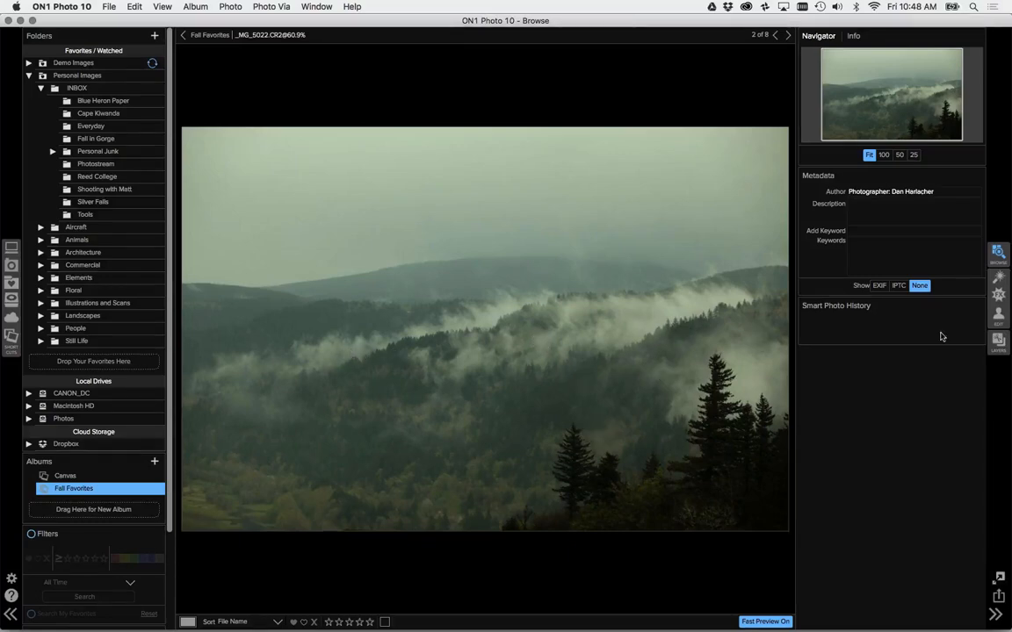
left_click(998, 296)
left_click(598, 423)
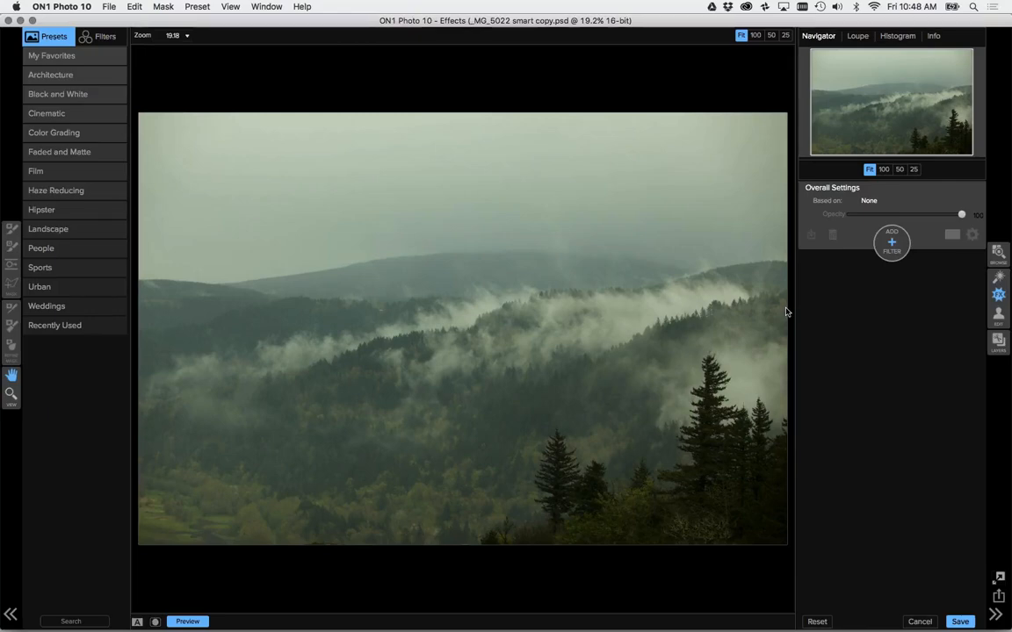
Add a Color Enhancer filter to the foggy forest photo, with tint at 30 and temperature at -26.
left_click(892, 251)
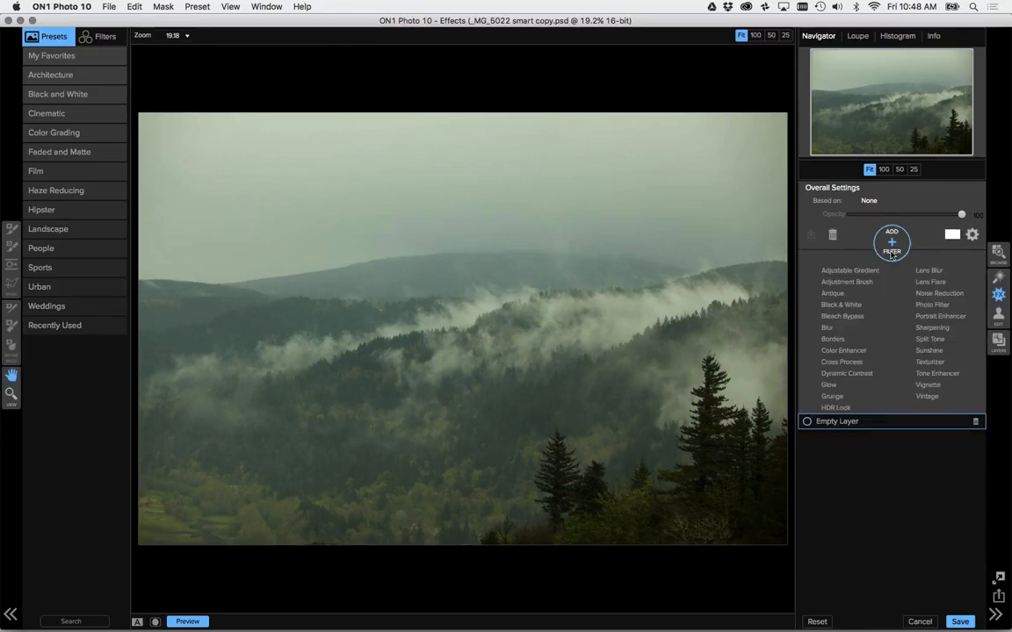
left_click(843, 351)
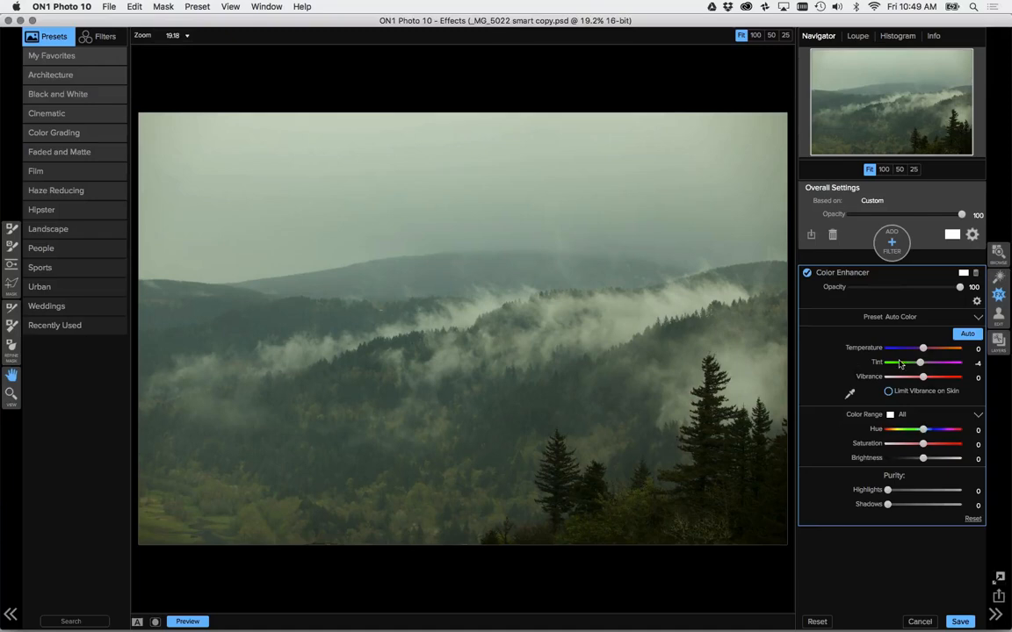
left_click_drag(919, 362, 923, 363)
mouse_move(929, 367)
left_mouse_down()
mouse_move(950, 370)
mouse_move(937, 369)
left_mouse_up()
left_click_drag(937, 369, 911, 349)
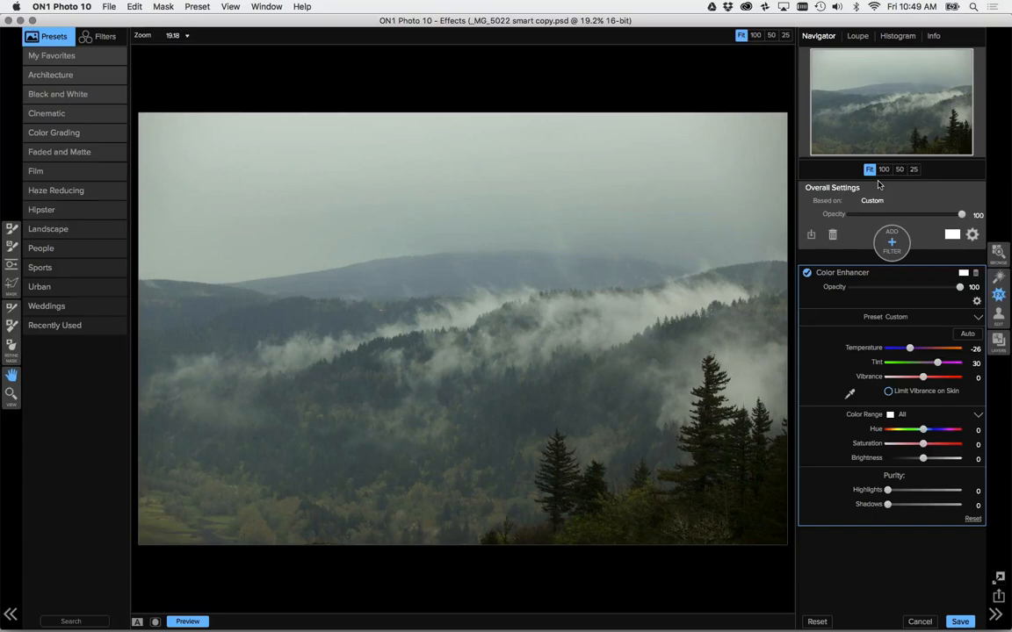
Add a Dynamic Contrast filter and restrict it to the Shadows.
left_click(892, 243)
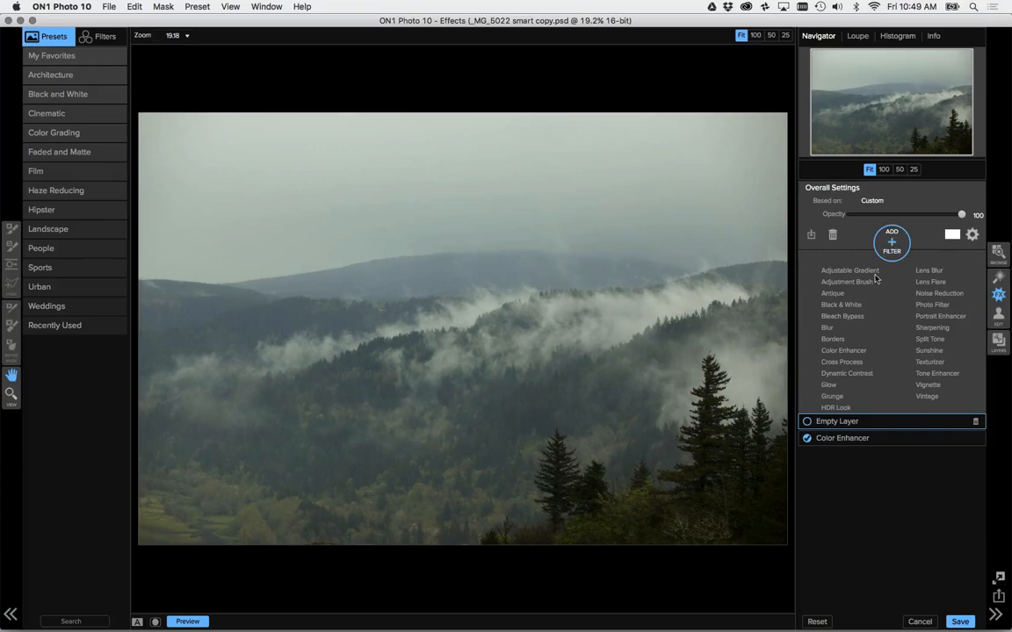
left_click(847, 373)
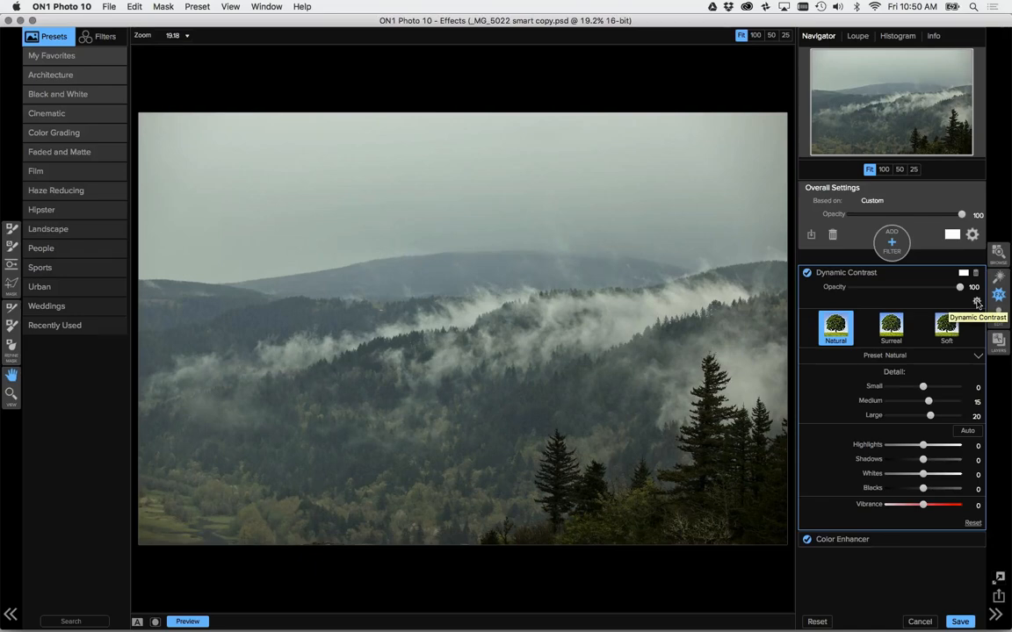
left_click(976, 302)
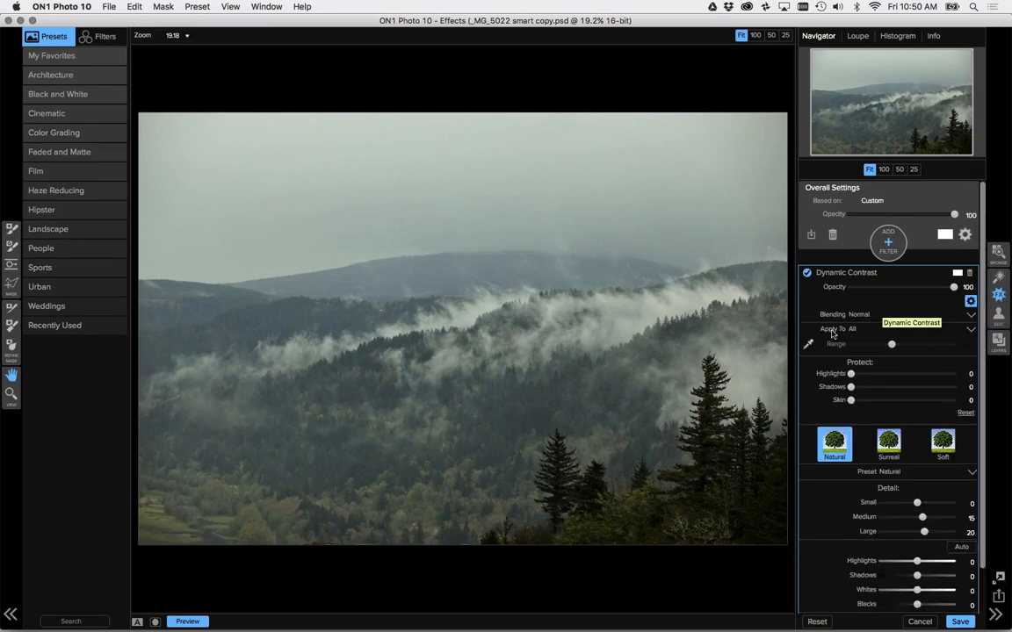
left_click(852, 330)
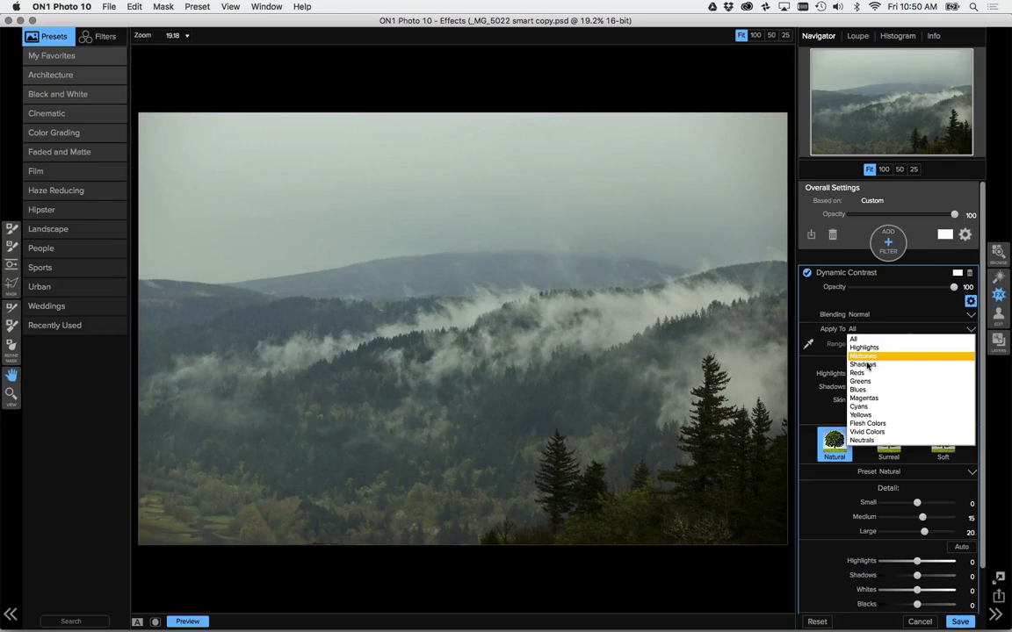
left_click(865, 365)
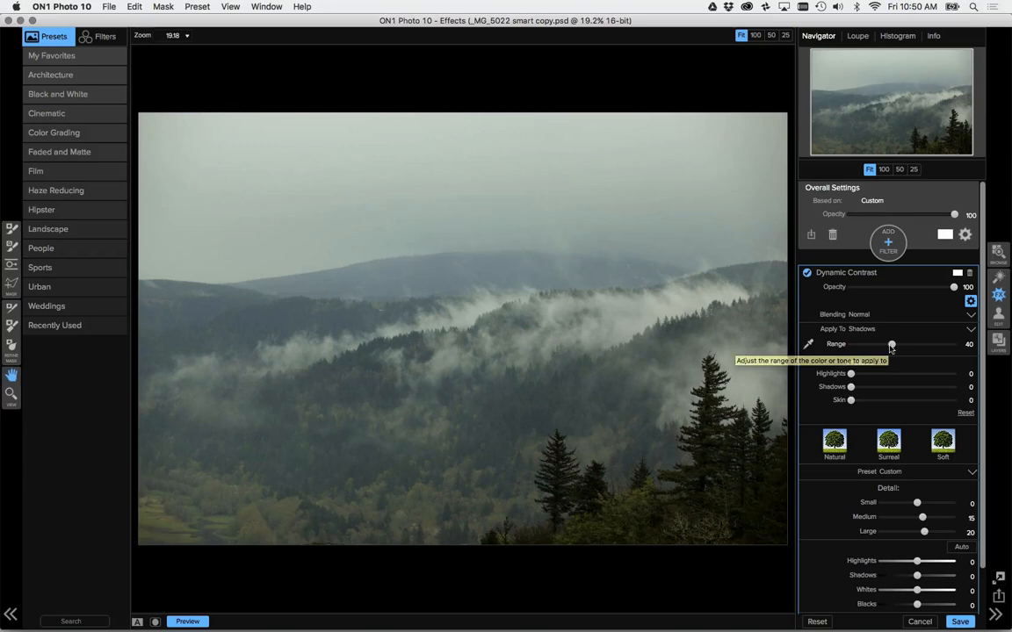
Adjust the tonal range of the Dynamic Contrast filter's Shadows restriction and collapse its blending options.
left_click_drag(891, 345, 863, 356)
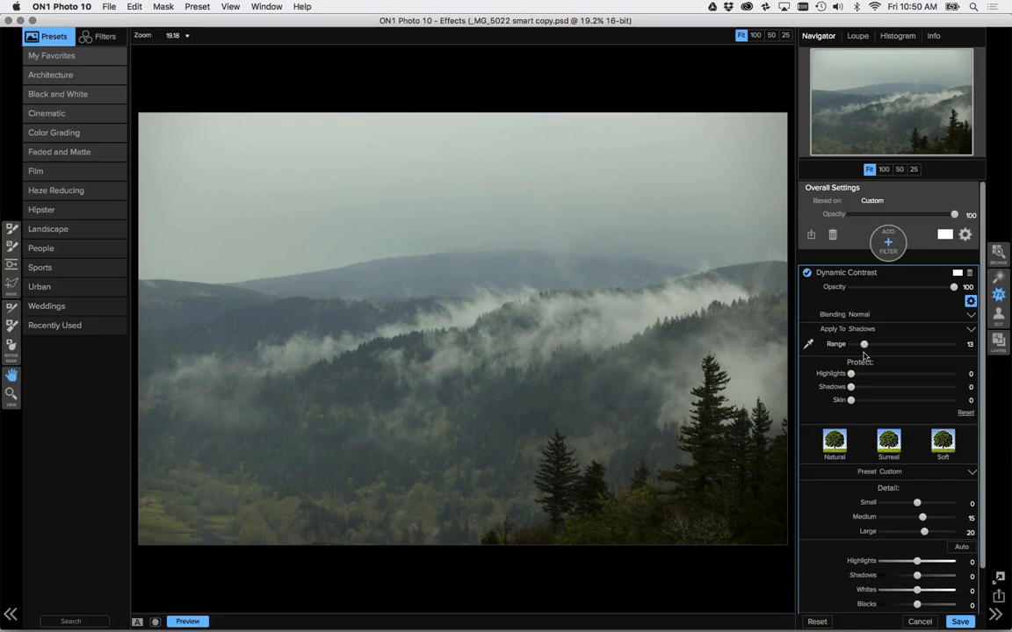
left_click_drag(864, 351, 959, 368)
left_click(889, 355)
left_click_drag(889, 357, 903, 357)
left_click(971, 301)
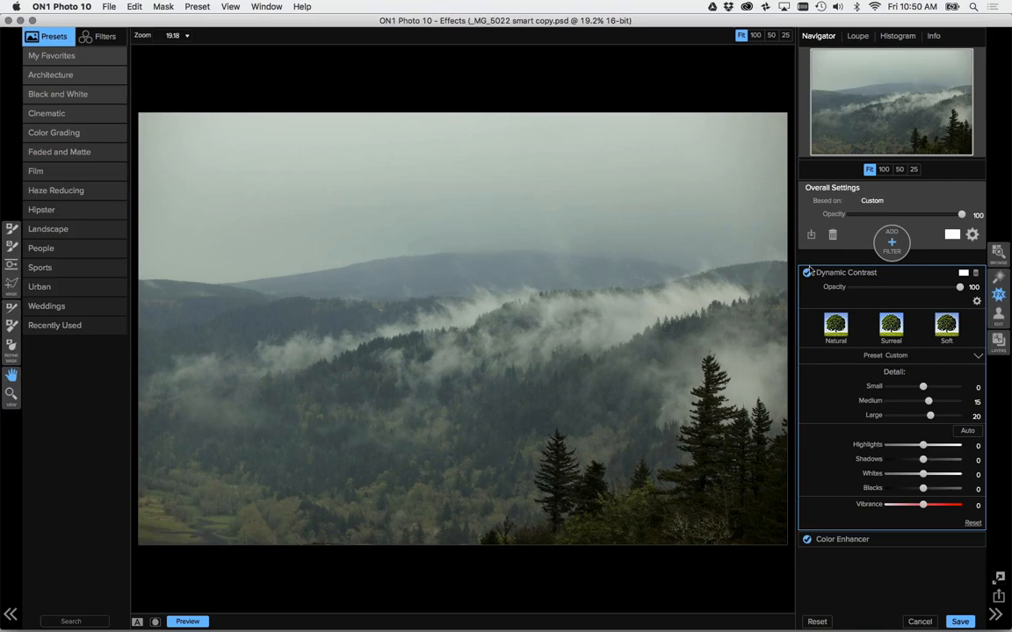
Add an Adjustment Brush filter above Dynamic Contrast, using the Lighten preset with brightness reduced to 21.
left_click(892, 250)
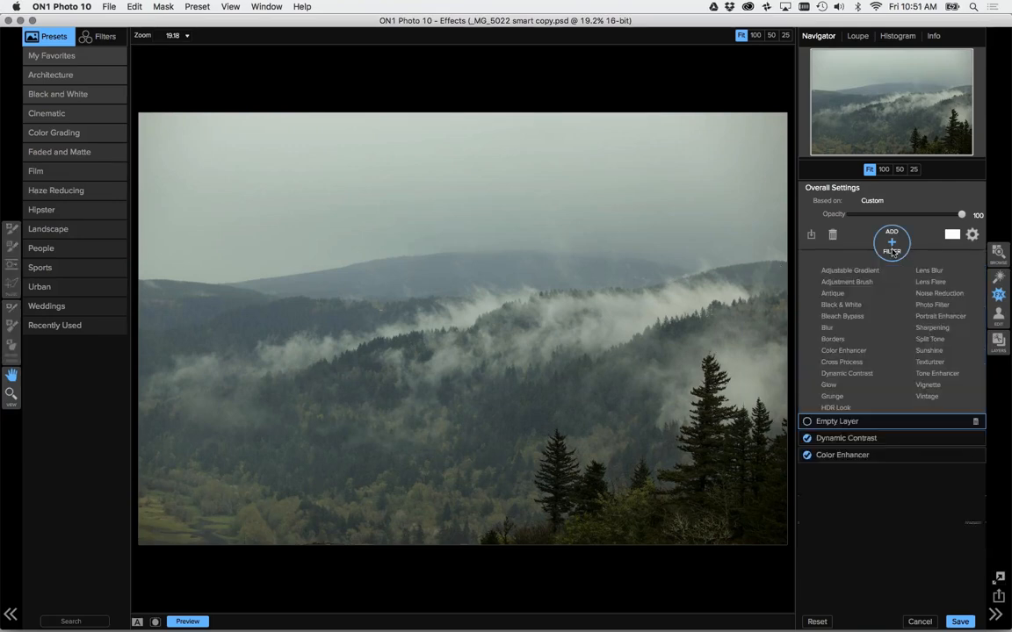
left_click(845, 282)
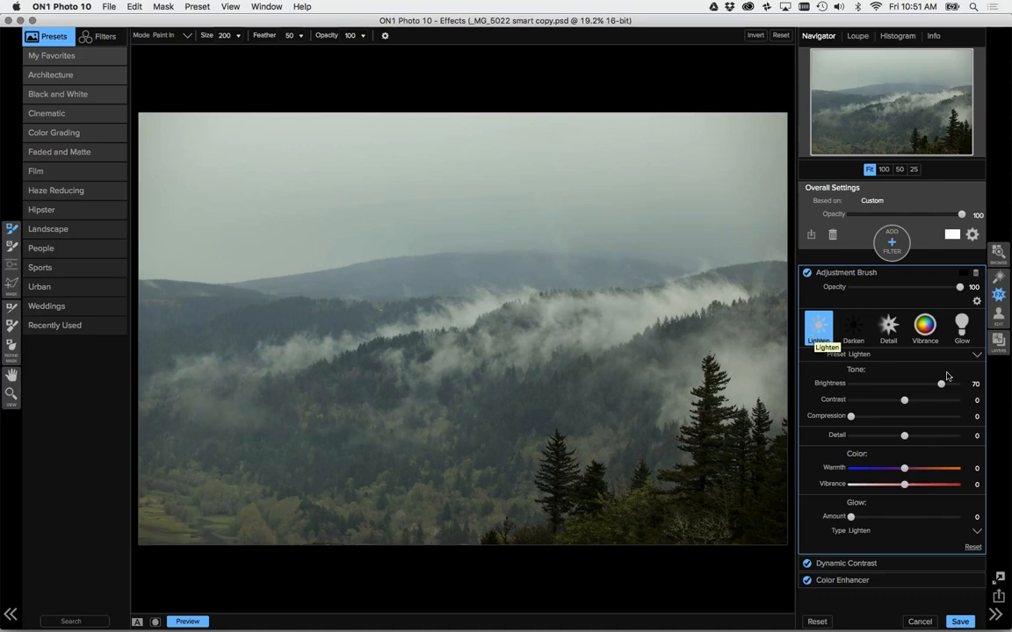
left_click_drag(941, 384, 915, 390)
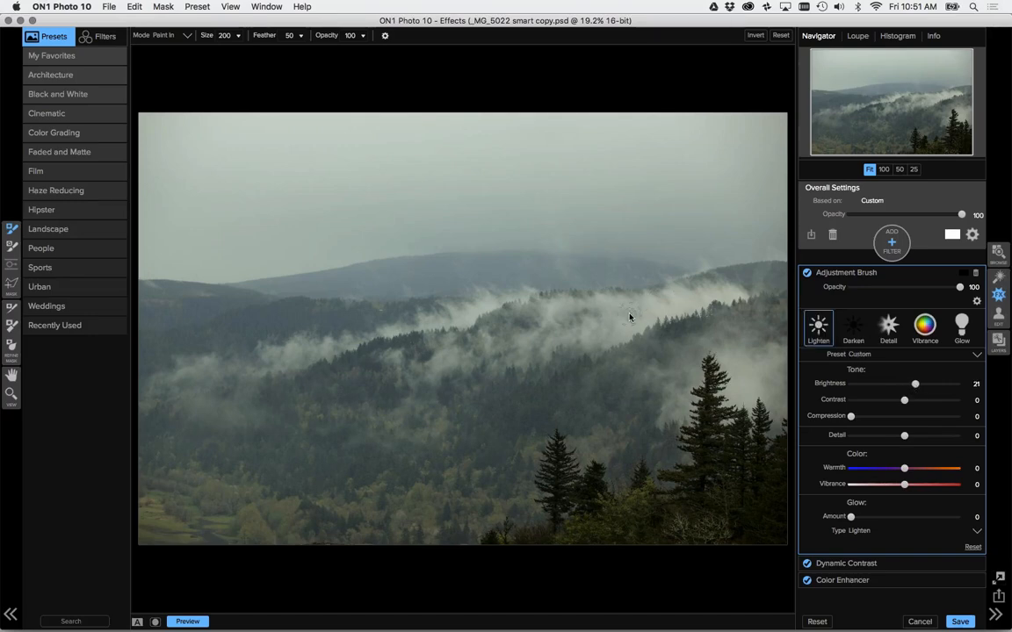
Enlarge the adjustment brush to a size of 800.
key("]")
key("]")
key("]")
key("]")
key("]")
key("]")
key("]")
key("]")
key("]")
Enable Perfect Brush for the adjustment brush and dismiss its introductory tip so it is not shown again.
left_click(386, 37)
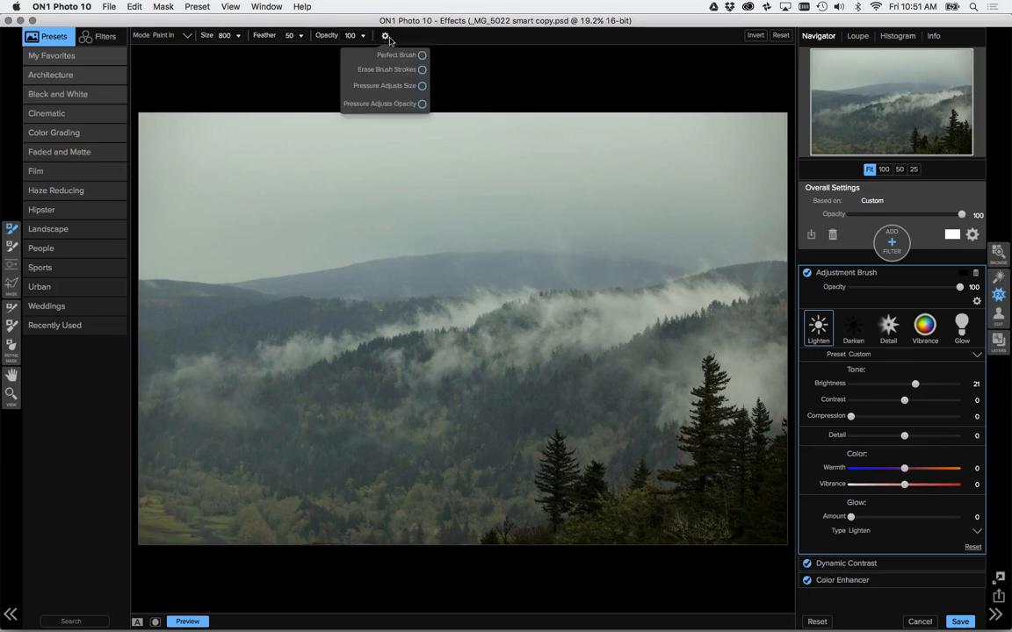
left_click(386, 38)
left_click(384, 37)
left_click(421, 55)
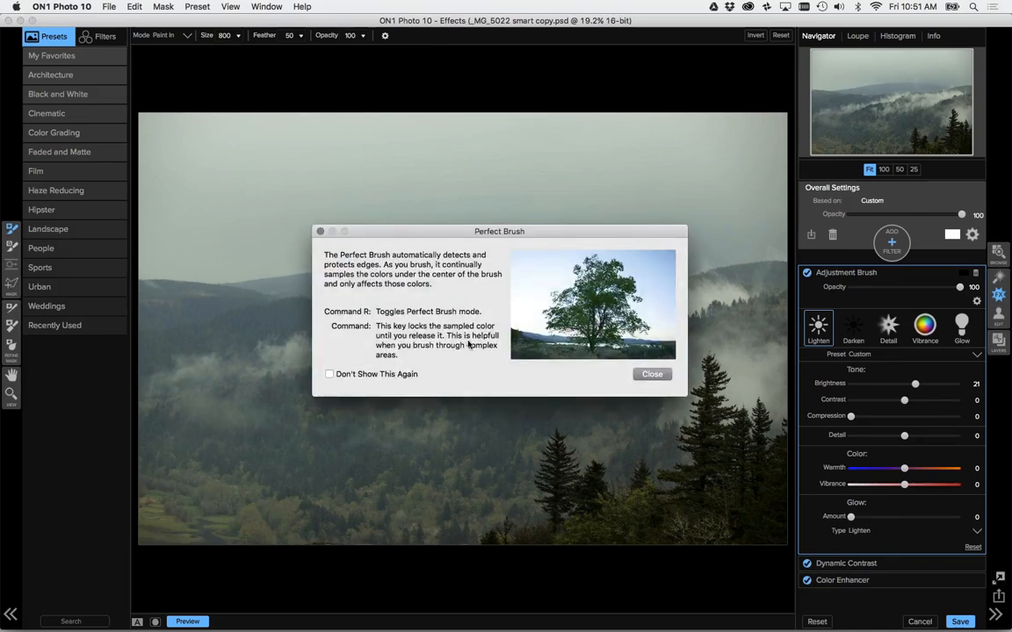
left_click(384, 376)
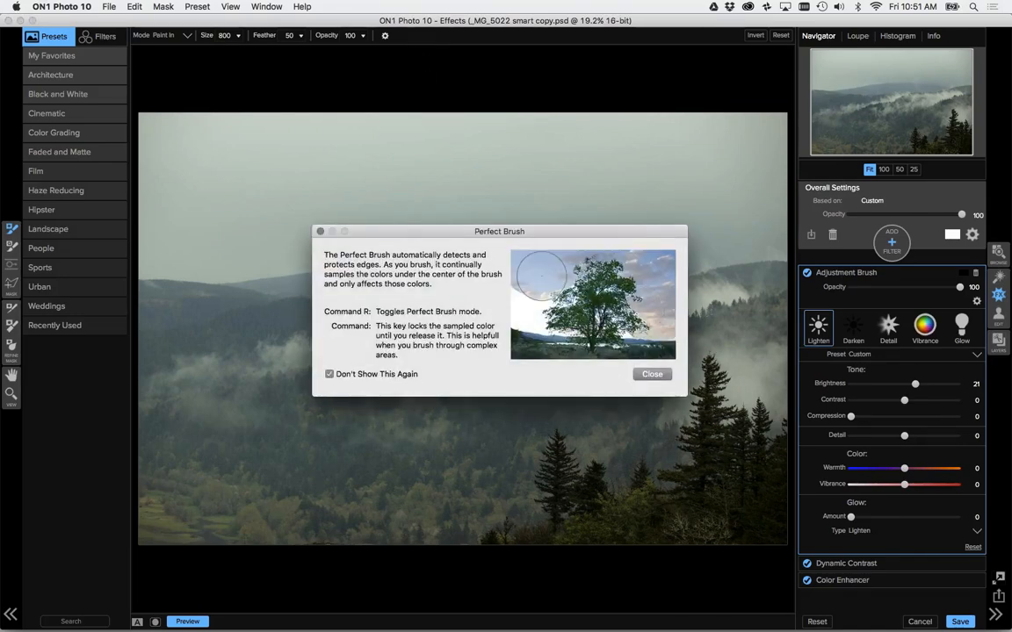
left_click(637, 375)
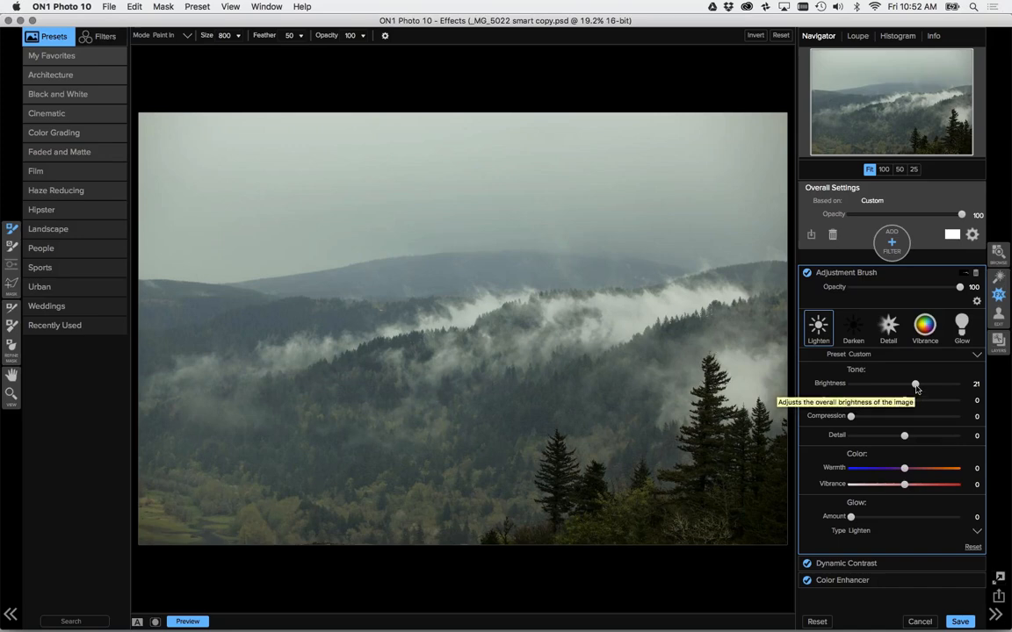
Set the lightening Adjustment Brush's brightness to 18 and compare the photo with the filter off and on.
left_click_drag(916, 387, 911, 394)
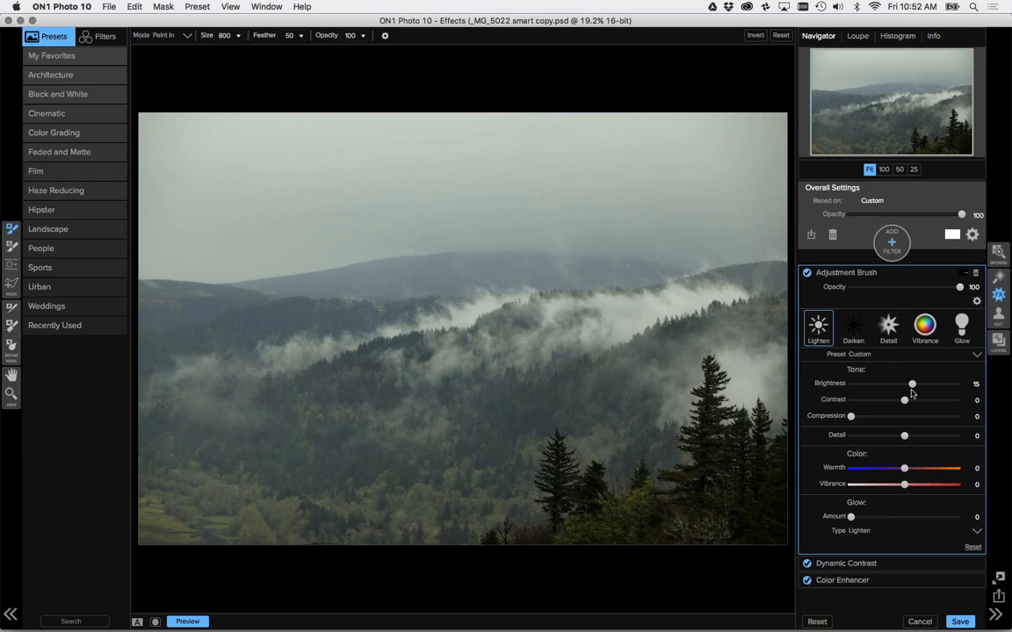
left_click_drag(910, 393, 912, 394)
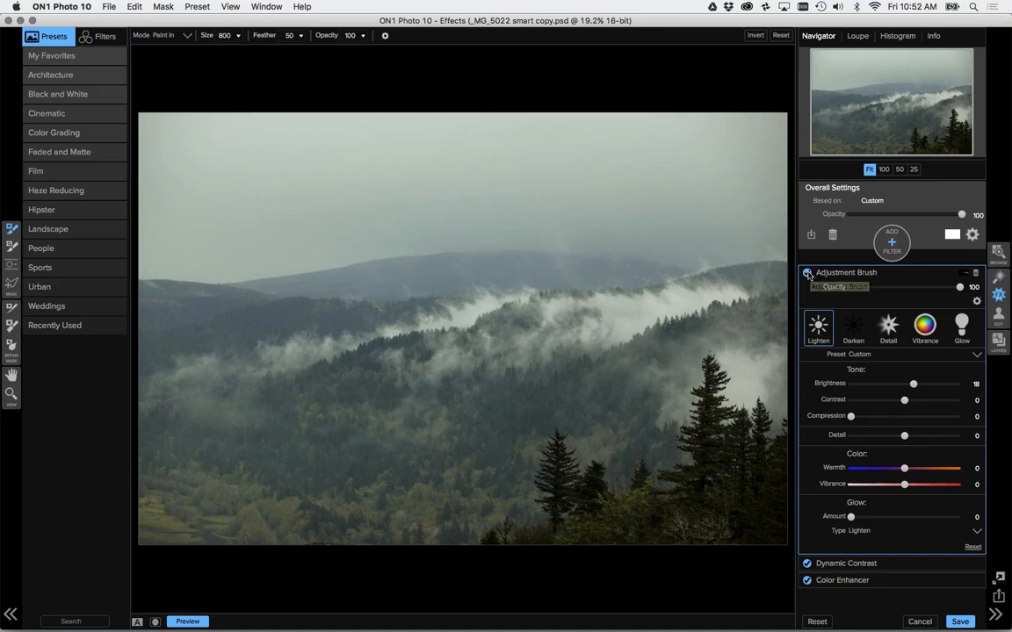
left_click(807, 273)
left_click(807, 273)
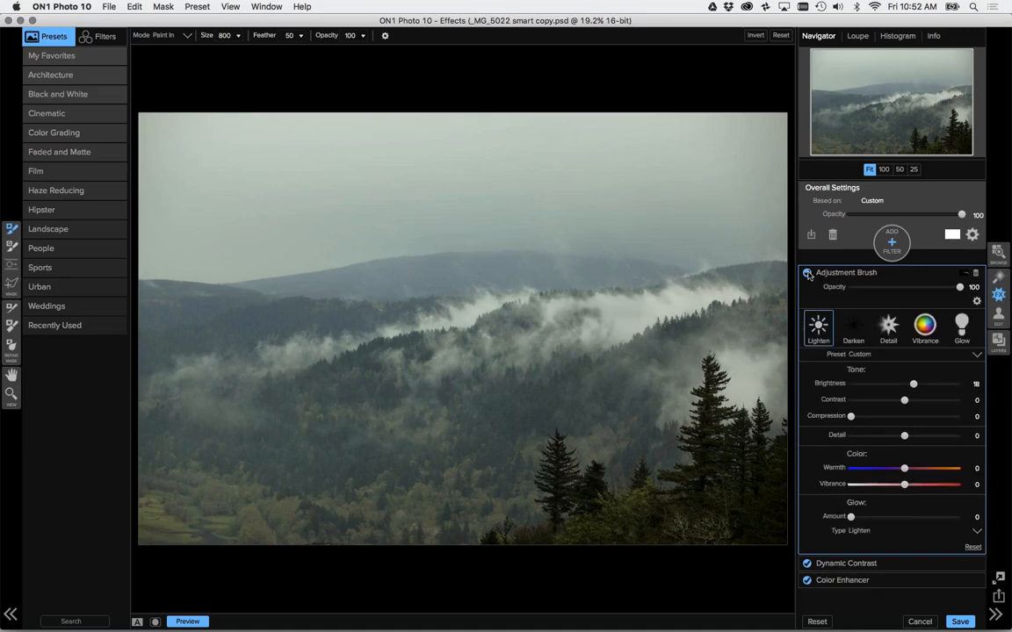
left_click(807, 273)
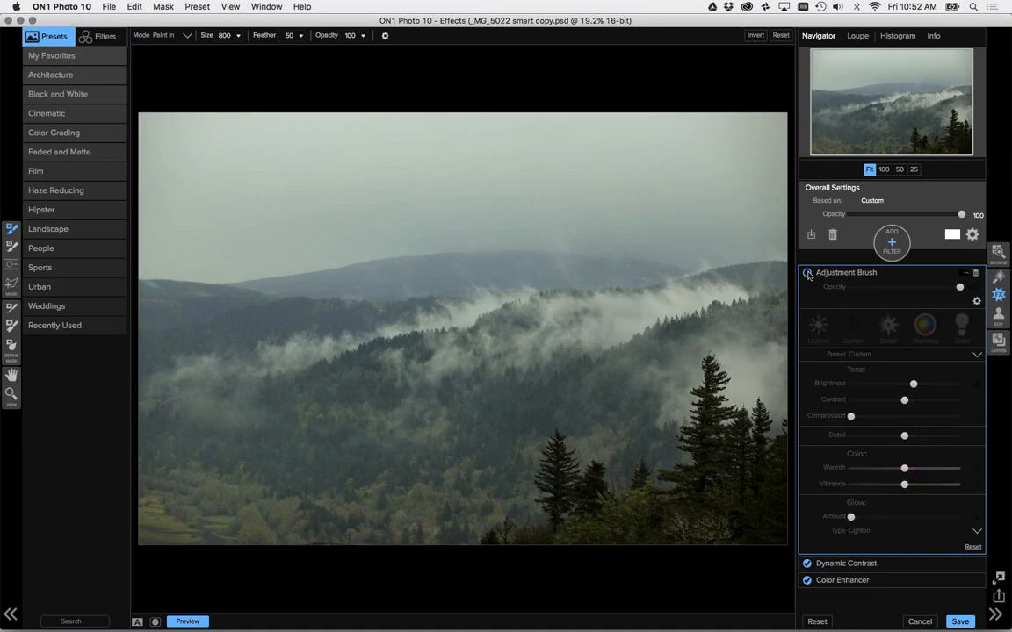
left_click(807, 274)
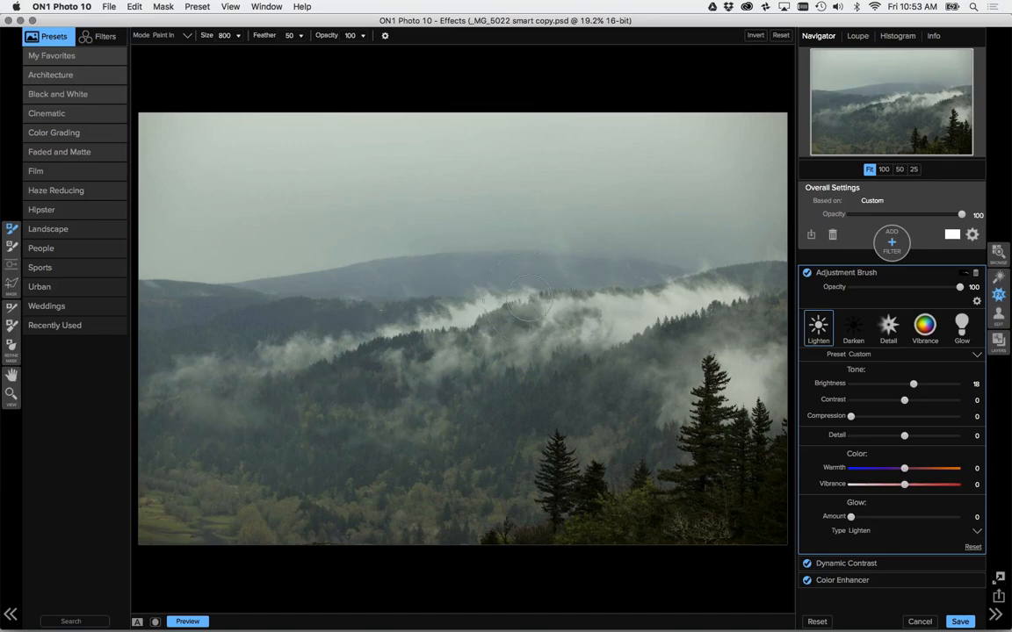
Add a second Adjustment Brush filter to the foggy forest photo with the Detail preset.
left_click(889, 253)
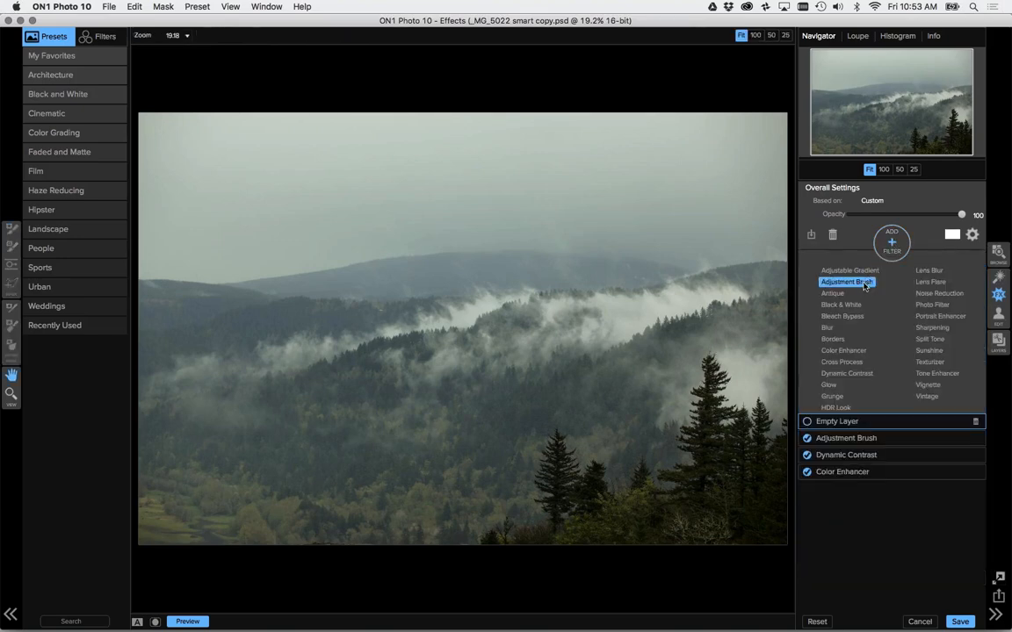
left_click(865, 284)
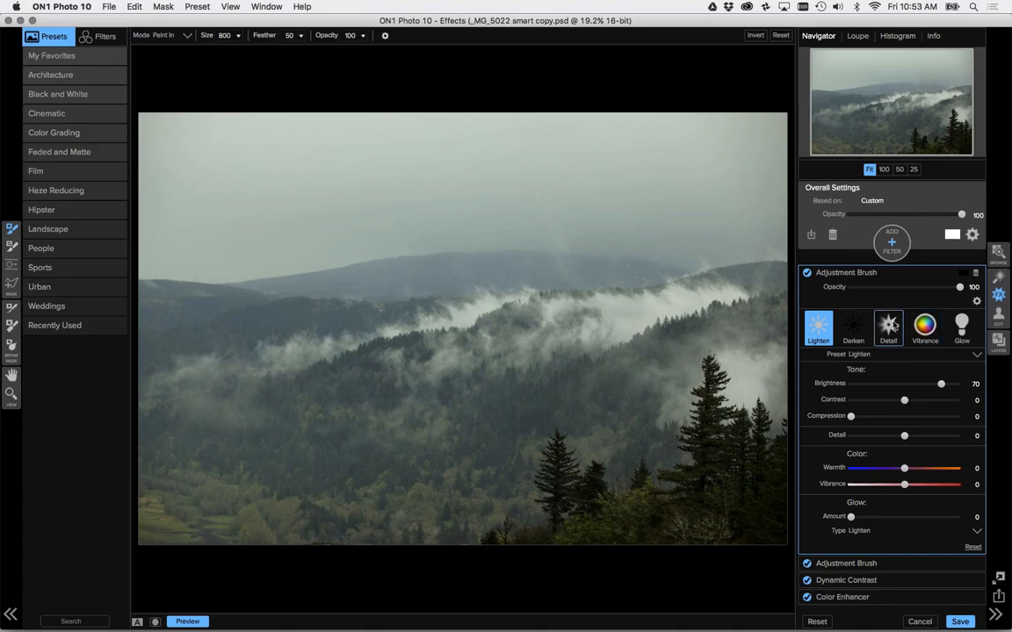
left_click(890, 327)
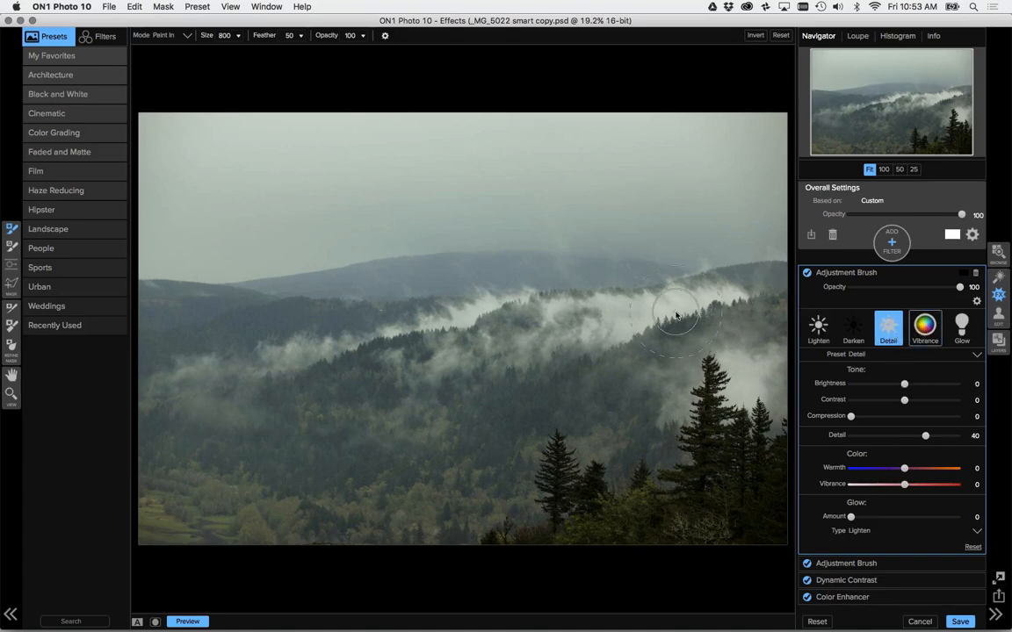
Reduce the detail brush to a size of 400 and compare the edited photo with the original.
key("bracketleft")
key("bracketleft")
key("bracketleft")
key("bracketright")
key("bracketright")
key("bracketleft")
left_click(187, 622)
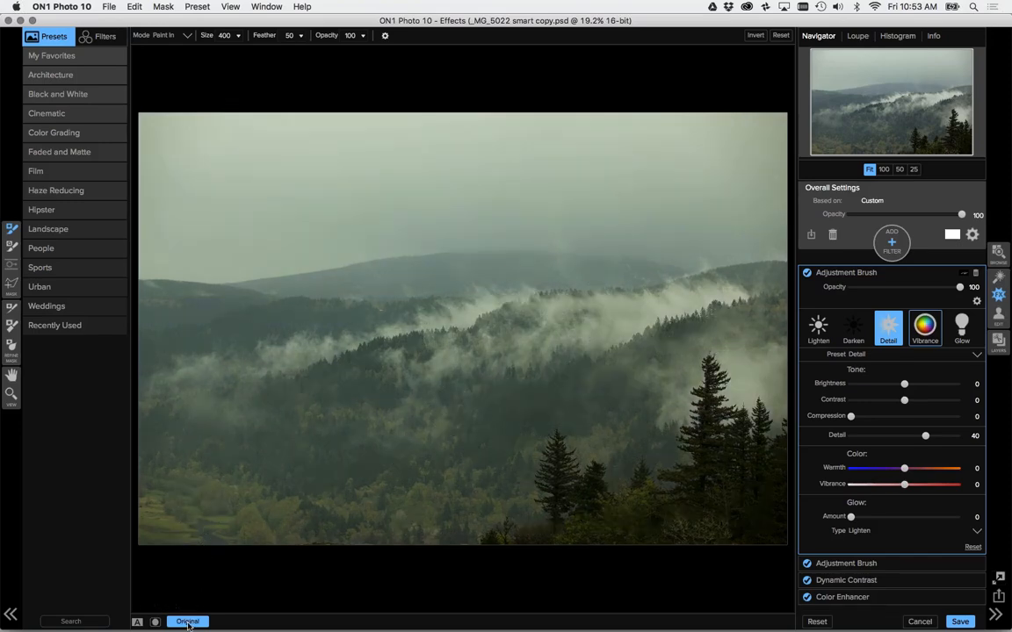
left_click(187, 622)
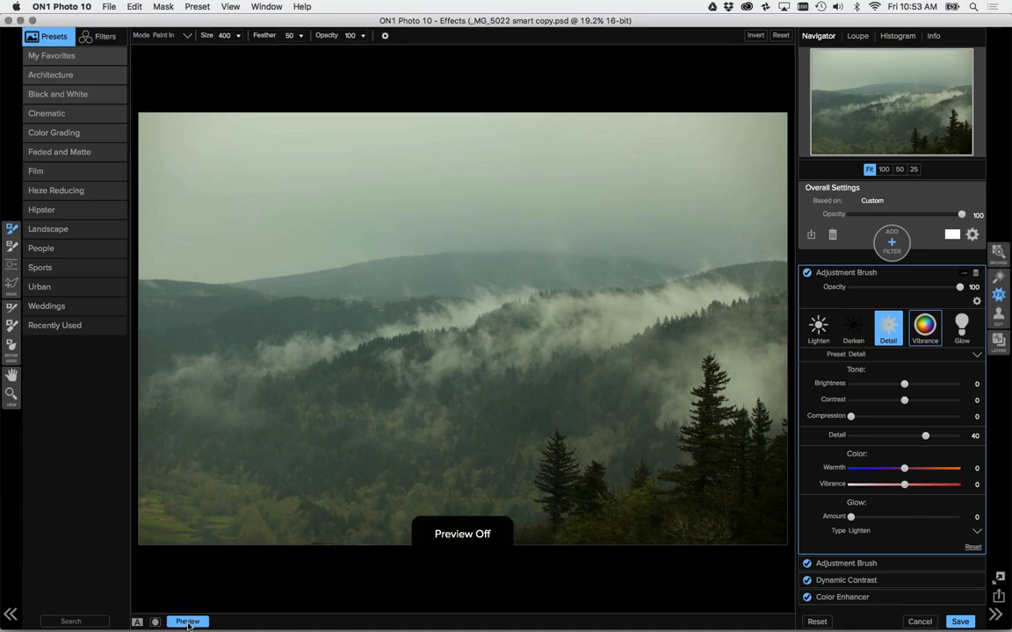